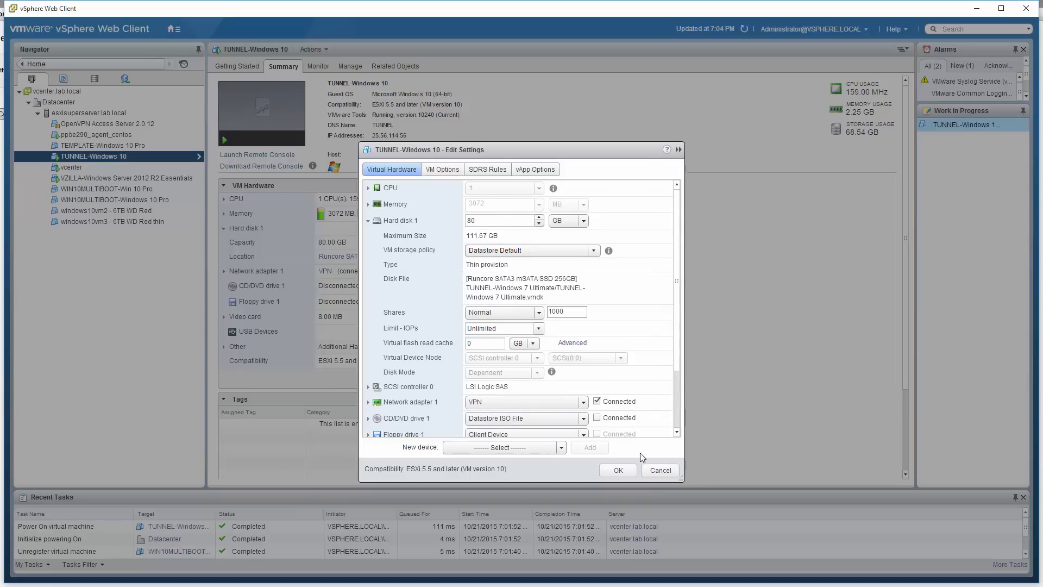
Close the VM settings and inspect the TUNNEL-Windows 7 Ultimate folder and the capacity summary of the Runcore SATA3 mSATA SSD 256GB datastore
{"action": "left_click", "coordinate": [665, 470]}
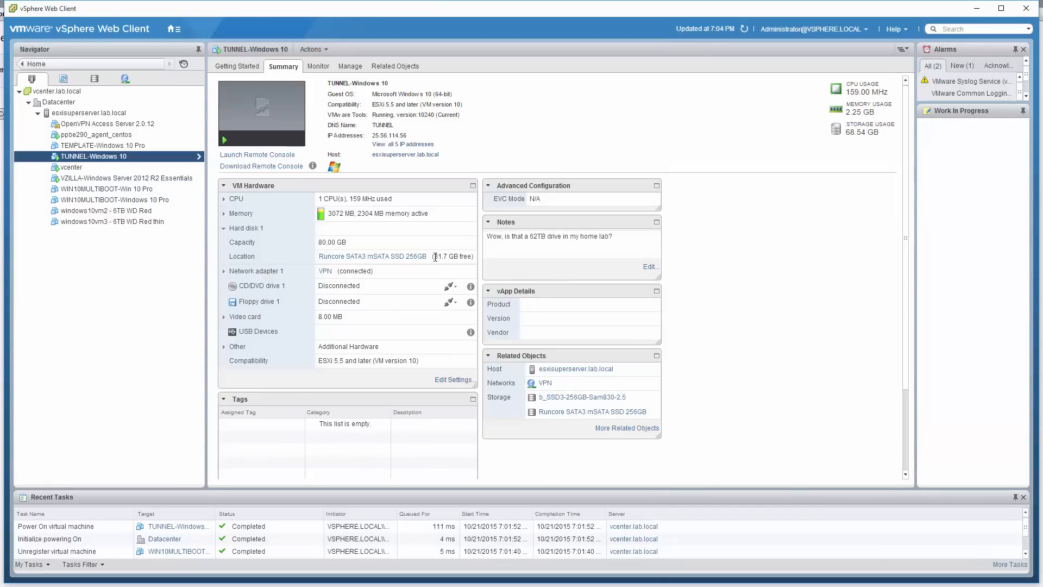
{"action": "left_click", "coordinate": [95, 80]}
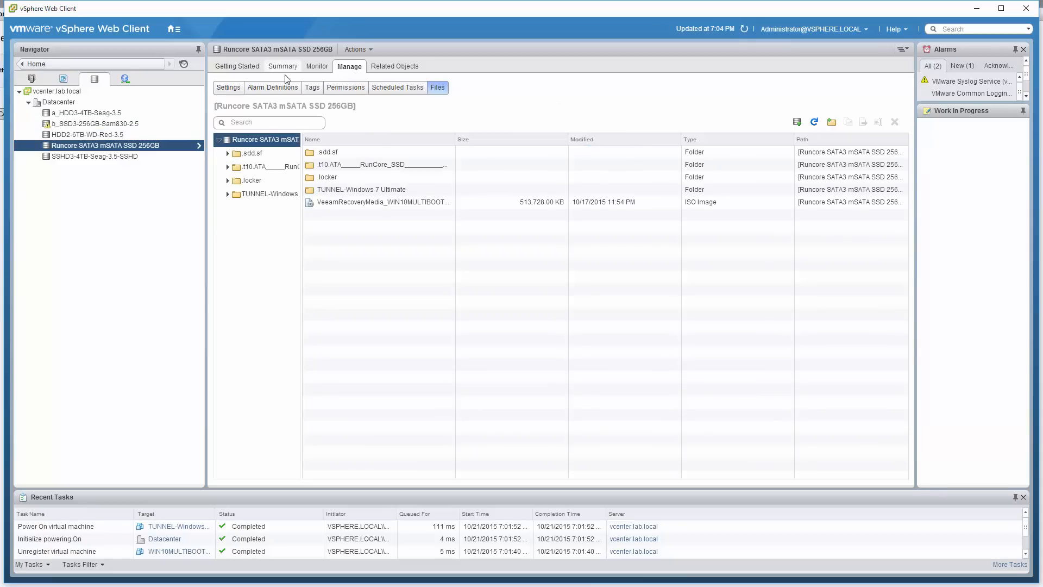
{"action": "double_click", "coordinate": [363, 192]}
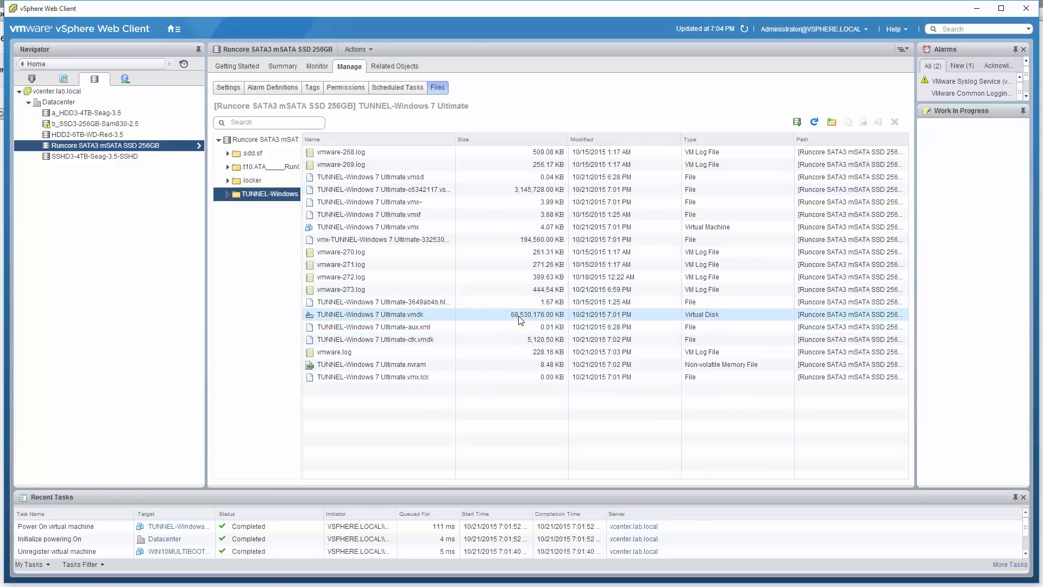
{"action": "left_click", "coordinate": [282, 65]}
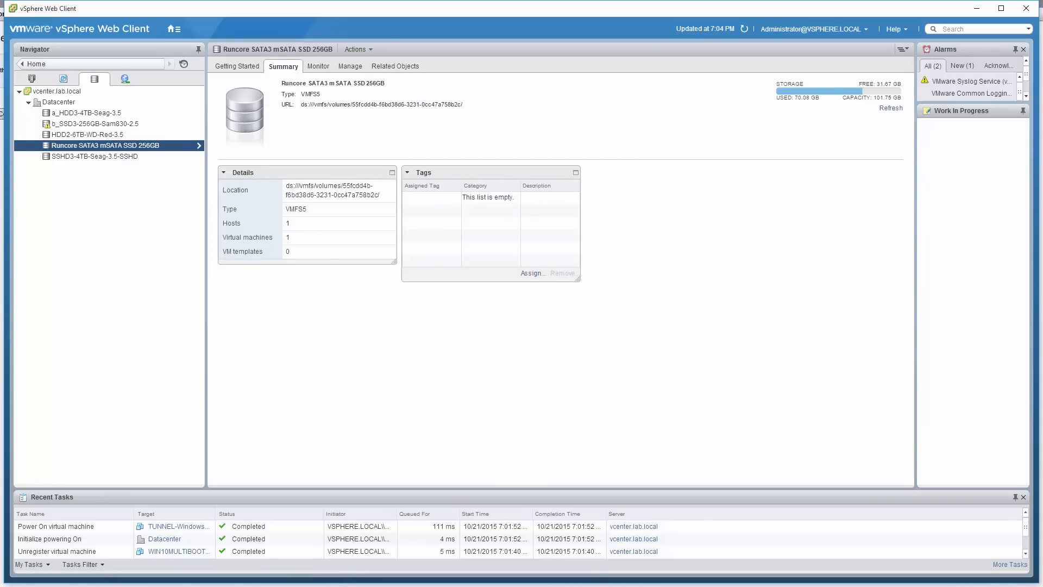
Switch to the TUNNEL-Windows 10 remote console and launch Disk Cleanup in the guest by searching for "cleanup"
{"action": "left_click_drag", "start_coordinate": [0, 169], "coordinate": [608, 126]}
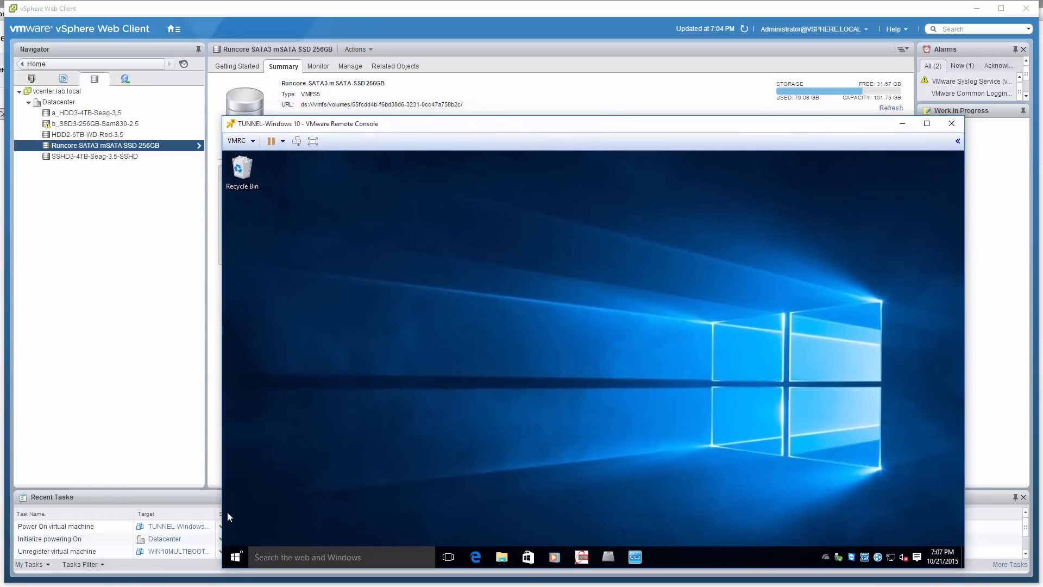
{"action": "left_click", "coordinate": [35, 80]}
{"action": "key", "text": "alt+Tab"}
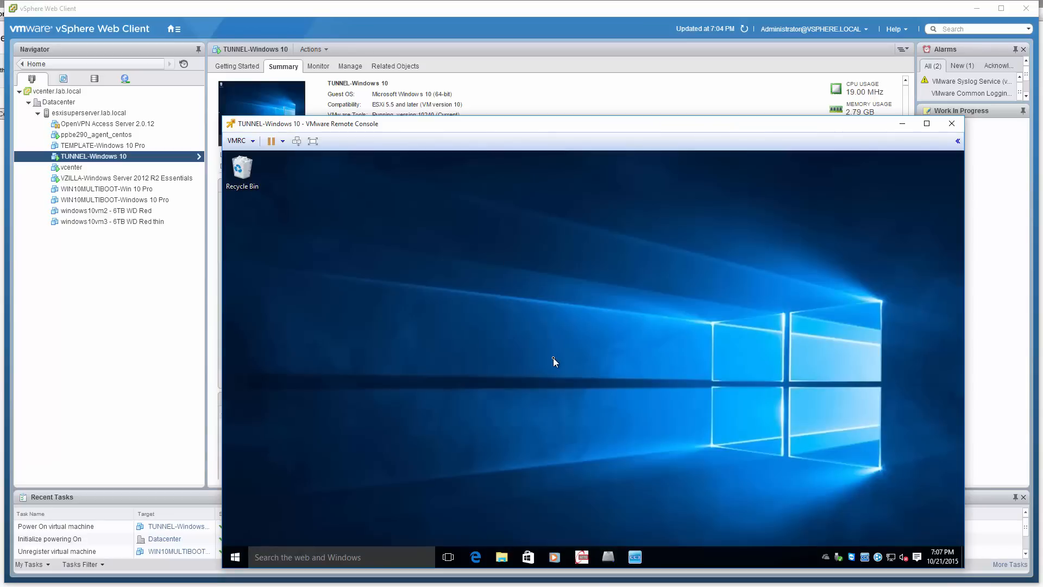
{"action": "left_click", "coordinate": [238, 559]}
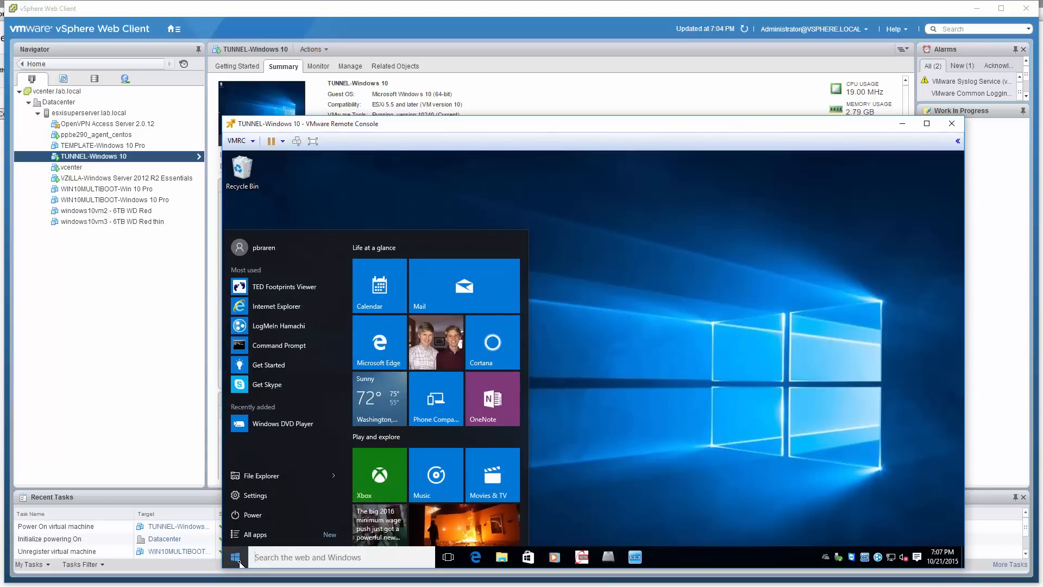
{"action": "type", "text": "cleanup"}
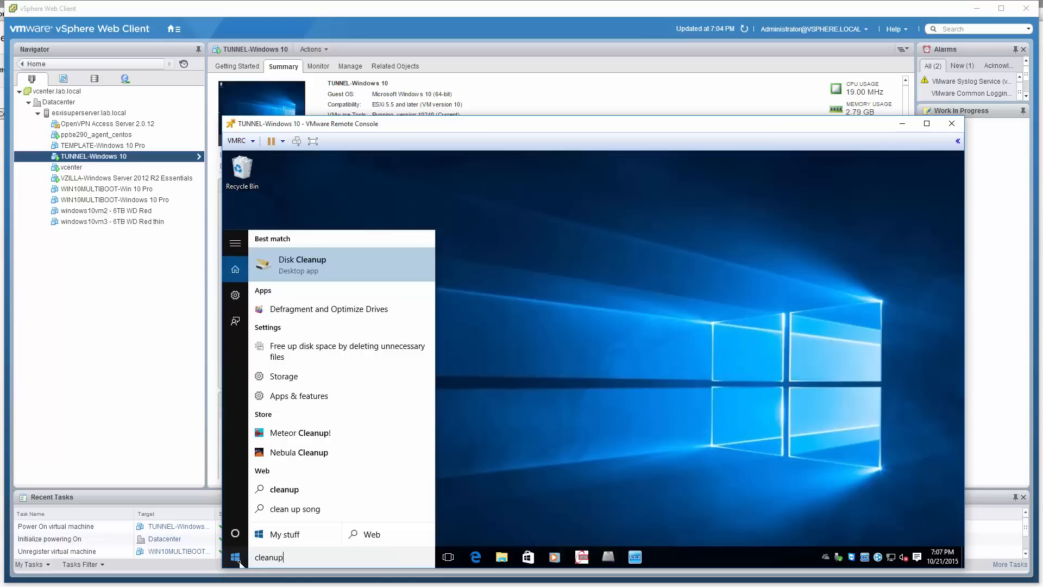
{"action": "key", "text": "Return"}
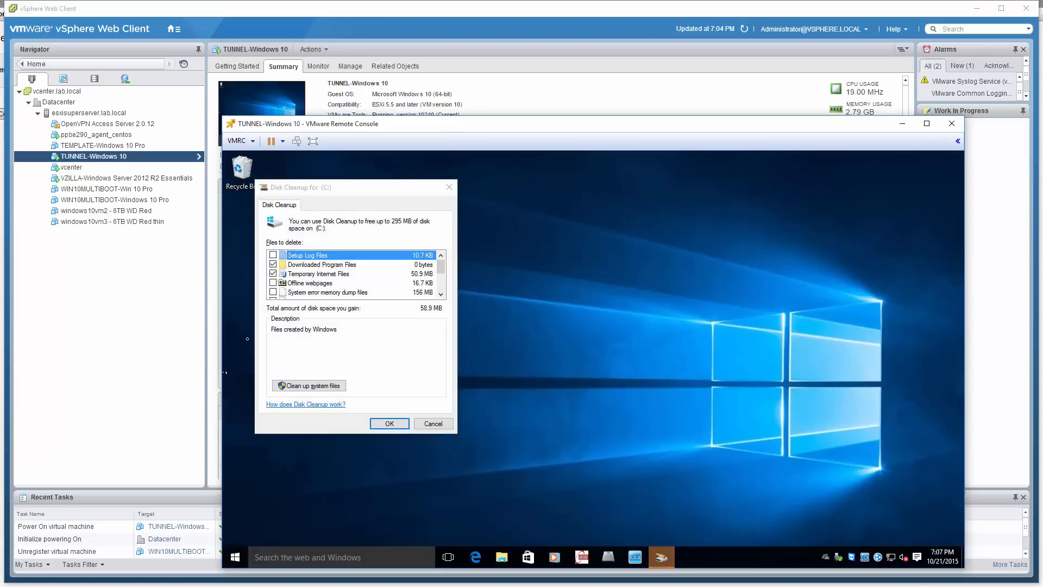
Review the files offered for deletion on drive C: and rescan with system files included
{"action": "left_click_drag", "start_coordinate": [447, 262], "coordinate": [445, 281]}
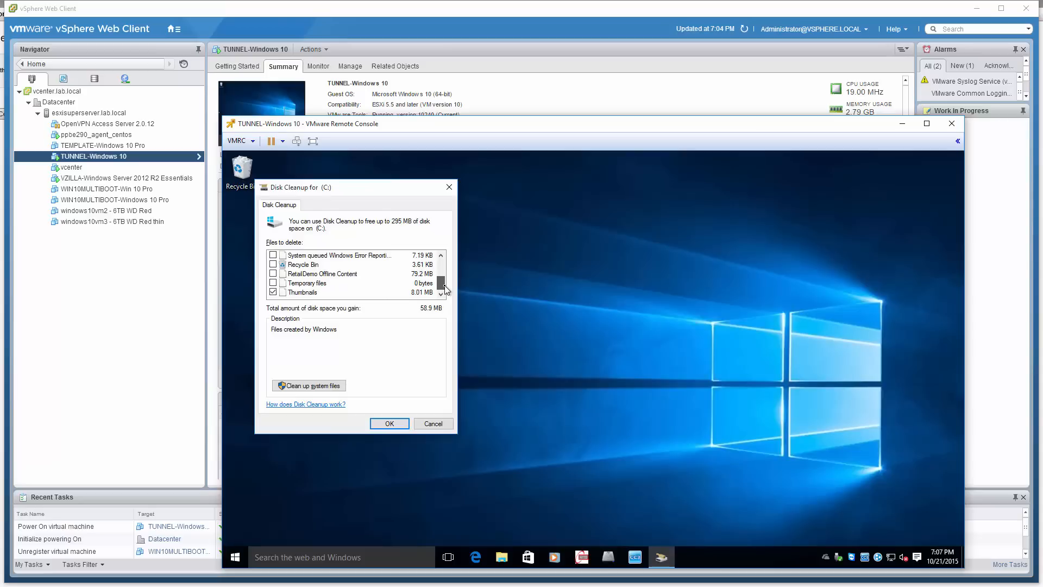
{"action": "mouse_move", "coordinate": [445, 289]}
{"action": "left_mouse_down"}
{"action": "mouse_move", "coordinate": [447, 264]}
{"action": "mouse_move", "coordinate": [449, 289]}
{"action": "left_mouse_up"}
{"action": "left_click", "coordinate": [335, 387]}
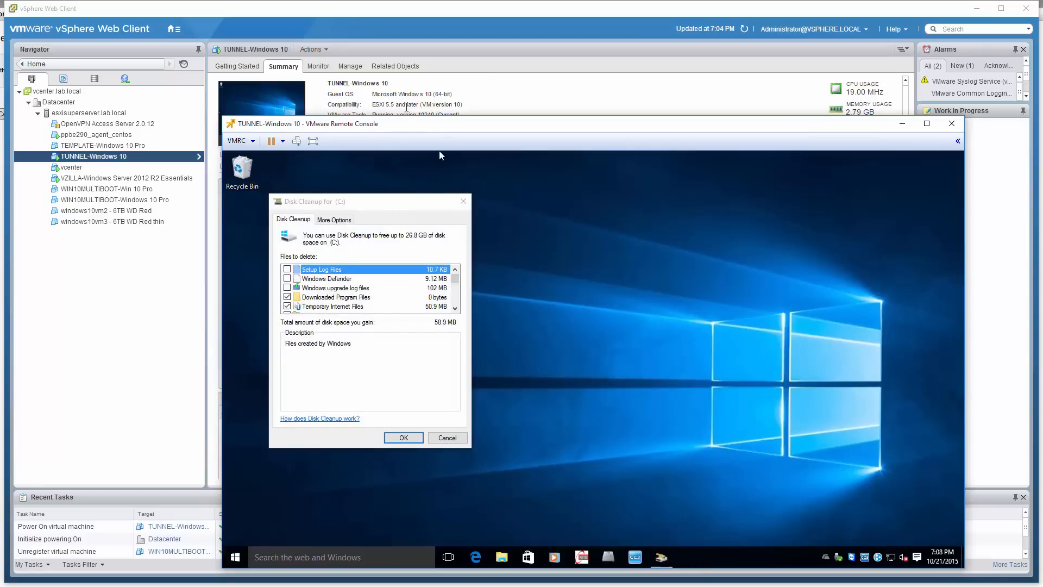
In the vSphere Web Client, refresh the datastore's TUNNEL-Windows 7 Ultimate file list and sort it by size, largest first
{"action": "left_click", "coordinate": [94, 79]}
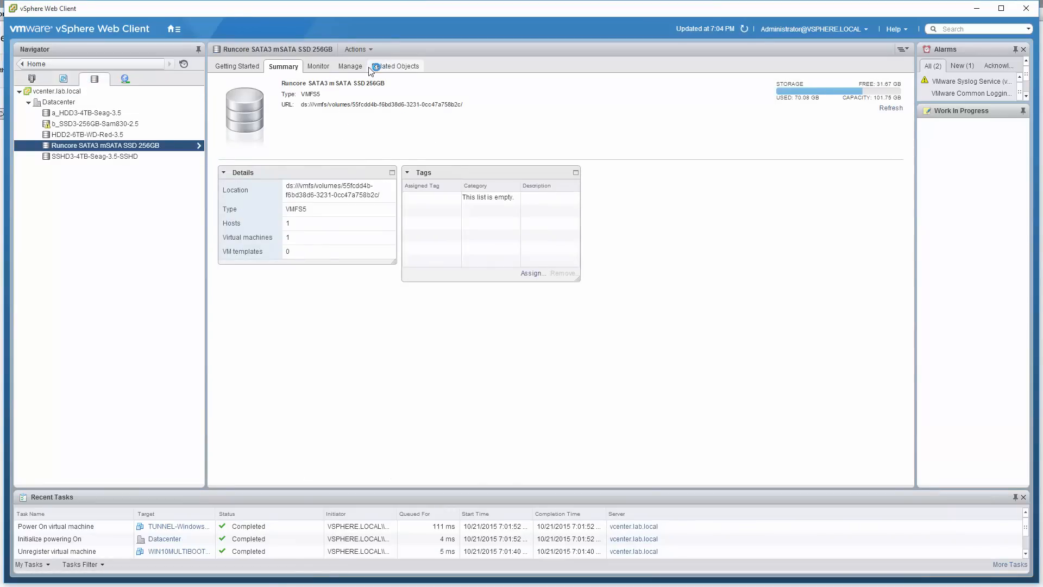
{"action": "left_click", "coordinate": [359, 66]}
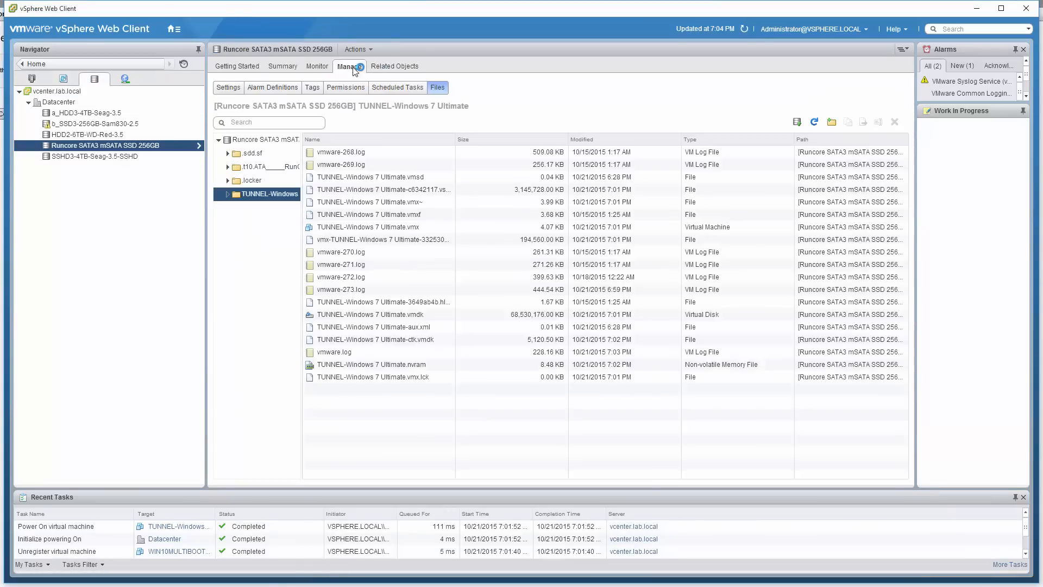
{"action": "left_click", "coordinate": [814, 123]}
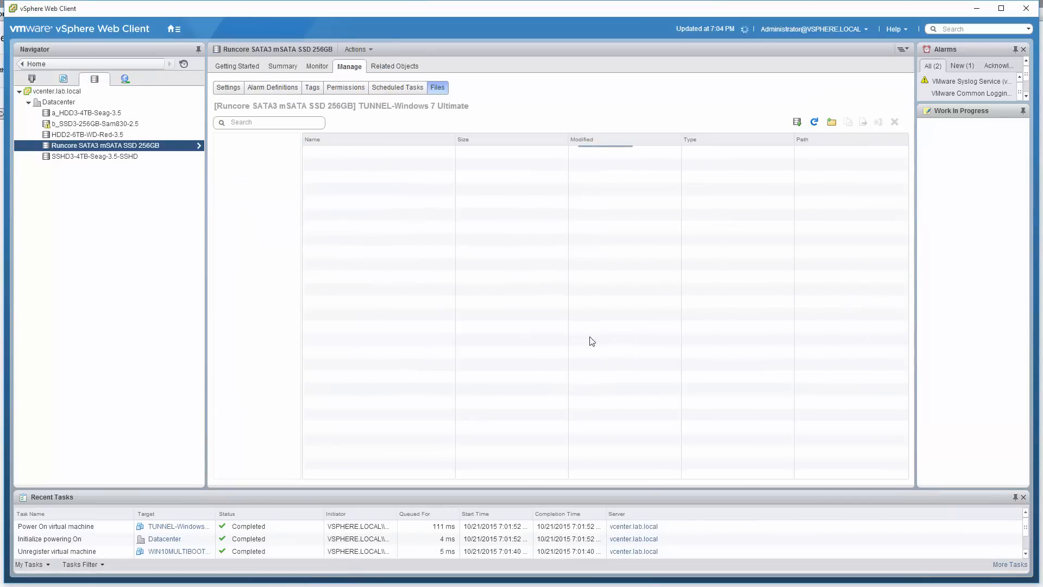
{"action": "left_click", "coordinate": [507, 140]}
{"action": "left_click", "coordinate": [510, 141]}
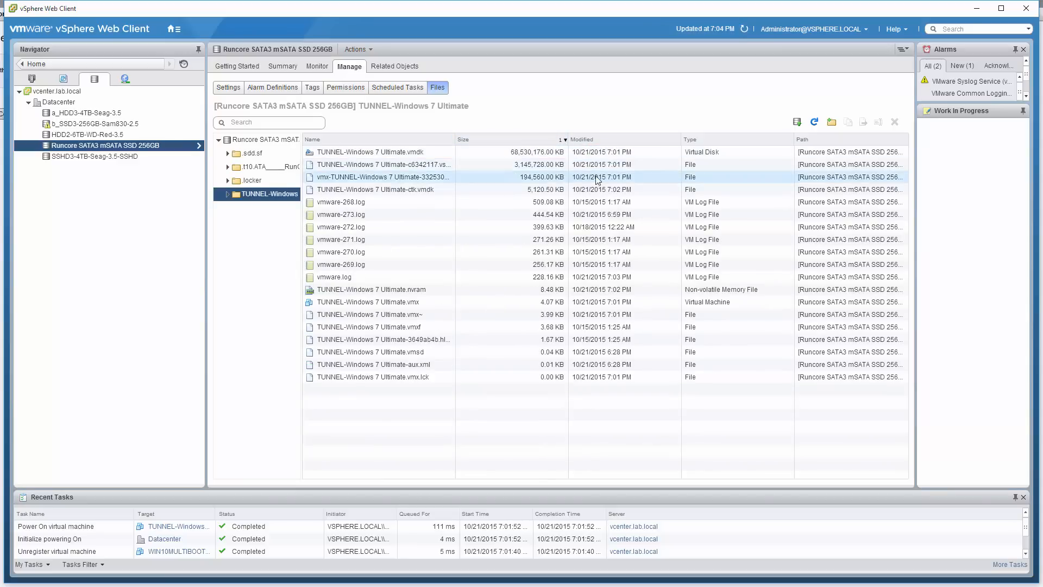
Back in the remote console, mark Previous Windows installation(s) and Temporary Windows installation files for deletion in Disk Cleanup
{"action": "key", "text": "alt+Tab"}
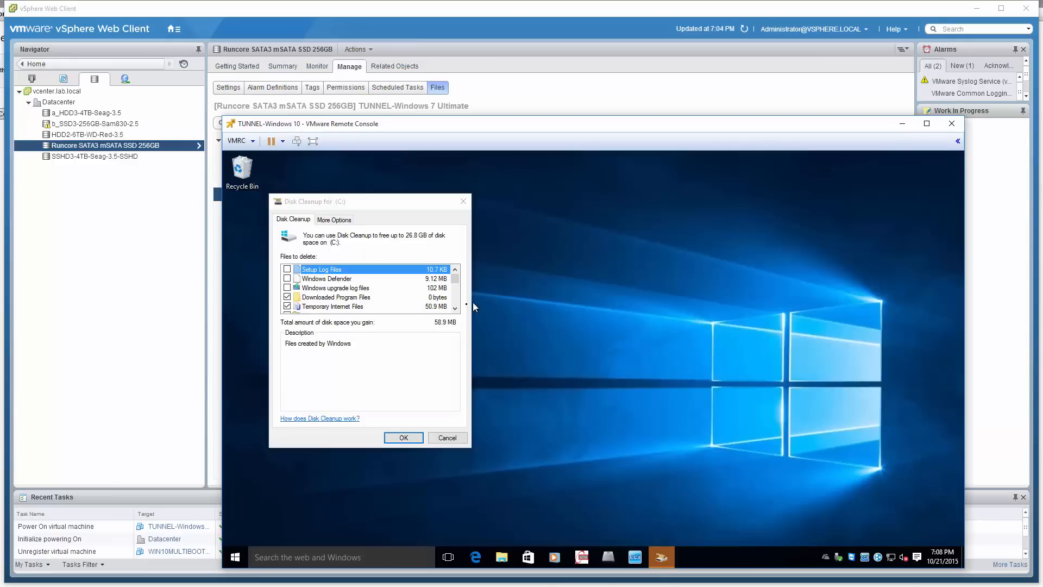
{"action": "left_click", "coordinate": [456, 302]}
{"action": "left_click", "coordinate": [455, 302]}
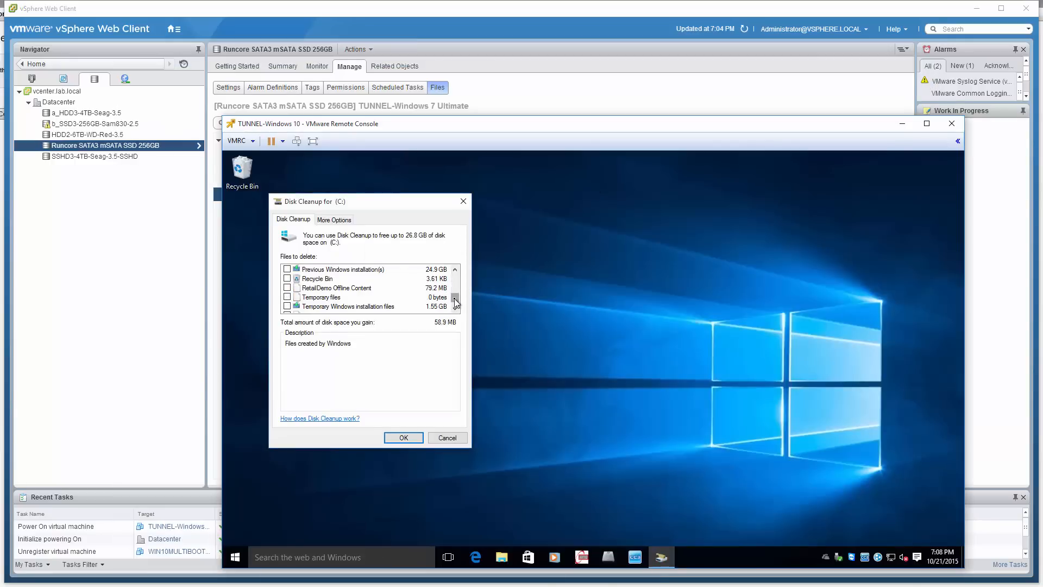
{"action": "left_click", "coordinate": [455, 309]}
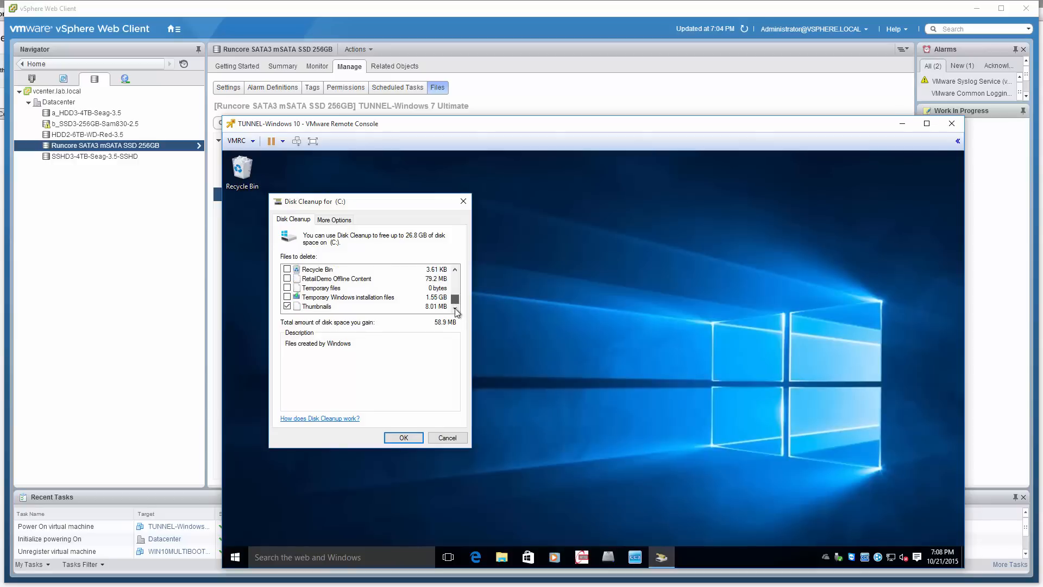
{"action": "left_click_drag", "start_coordinate": [455, 299], "coordinate": [455, 292]}
{"action": "left_click", "coordinate": [287, 288]}
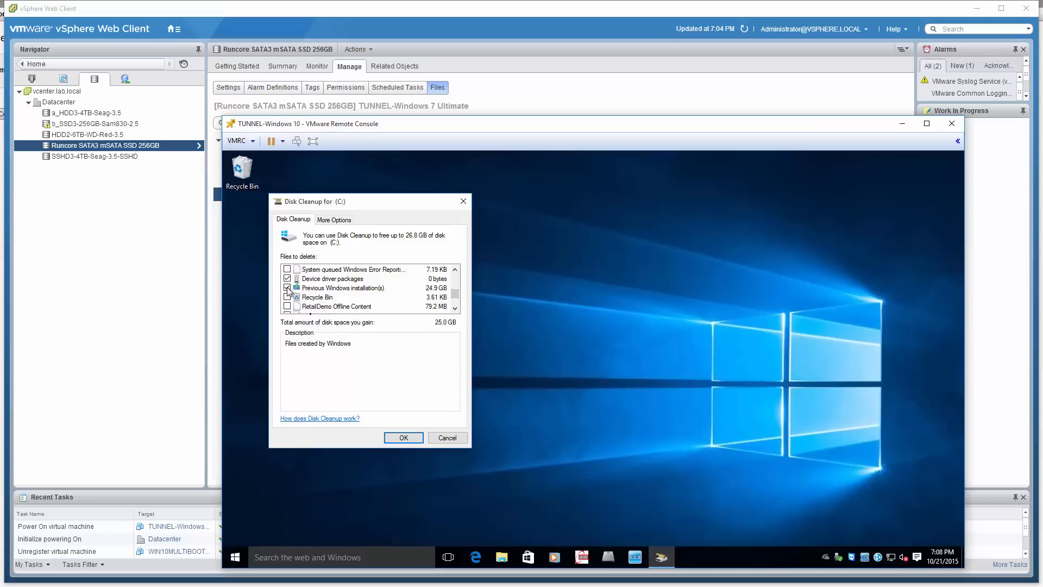
{"action": "left_click_drag", "start_coordinate": [457, 296], "coordinate": [457, 309]}
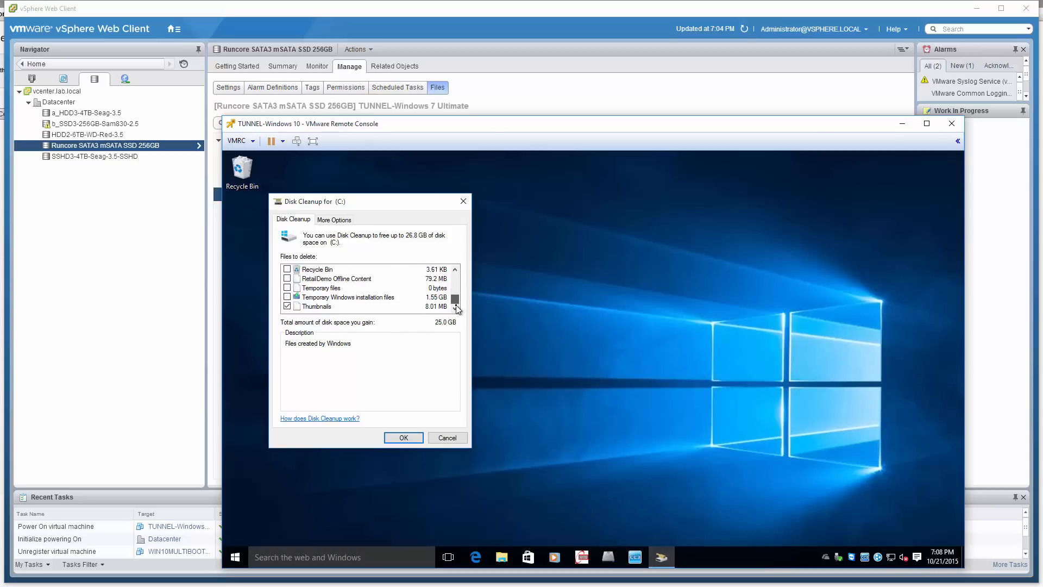
{"action": "left_click", "coordinate": [287, 297]}
Also mark System error memory dump files and Windows upgrade log files for deletion, and submit the cleanup selection
{"action": "left_click_drag", "start_coordinate": [455, 301], "coordinate": [457, 282]}
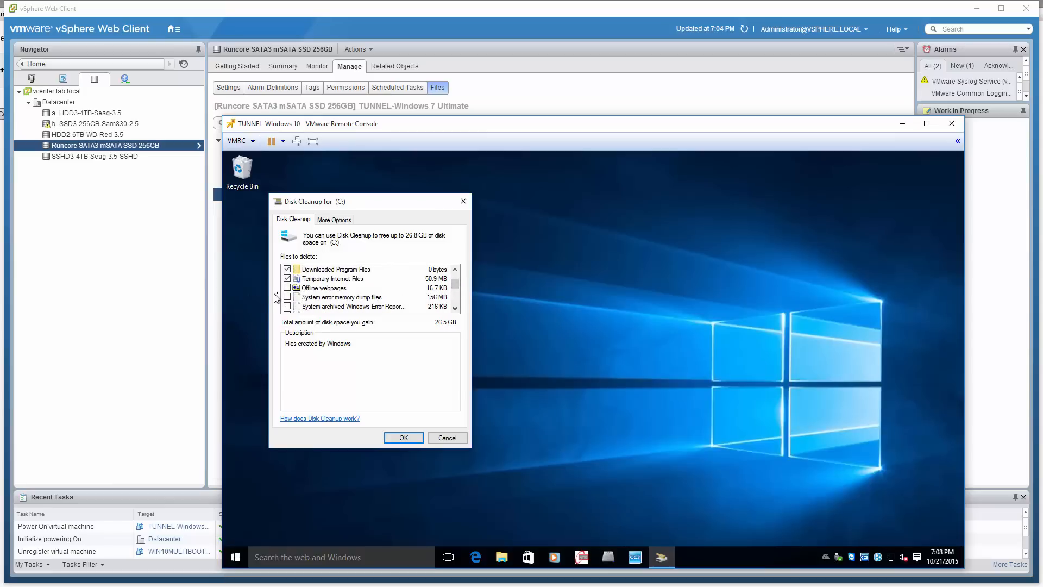
{"action": "left_click", "coordinate": [286, 297]}
{"action": "left_click_drag", "start_coordinate": [460, 279], "coordinate": [457, 275]}
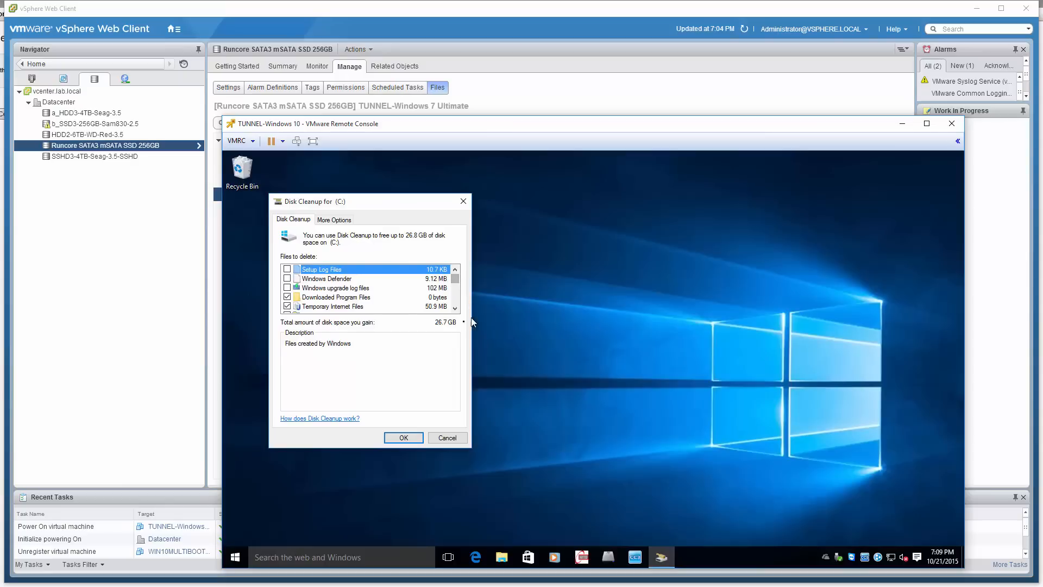
{"action": "left_click", "coordinate": [288, 288]}
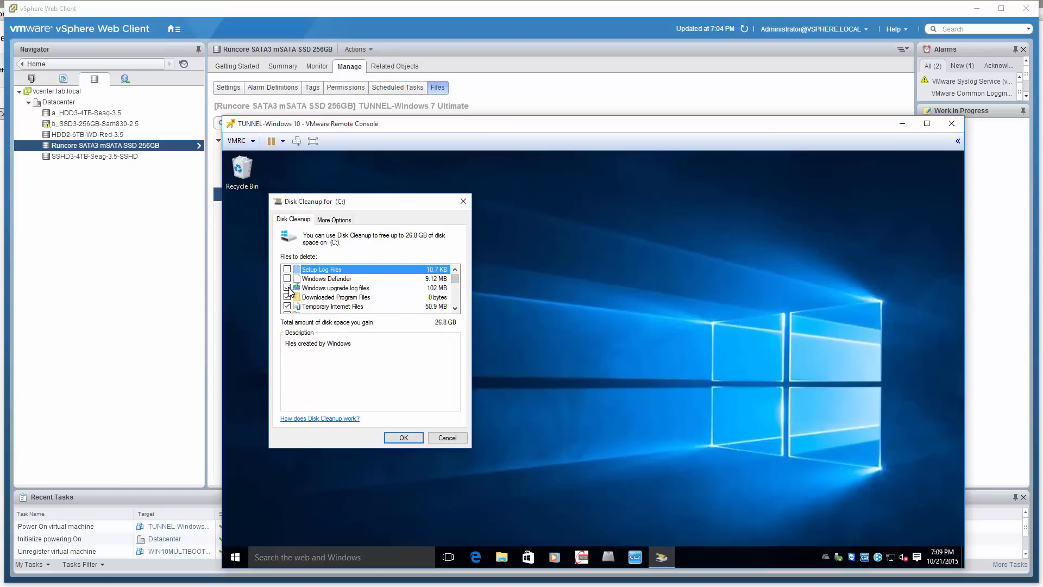
{"action": "left_click", "coordinate": [404, 437]}
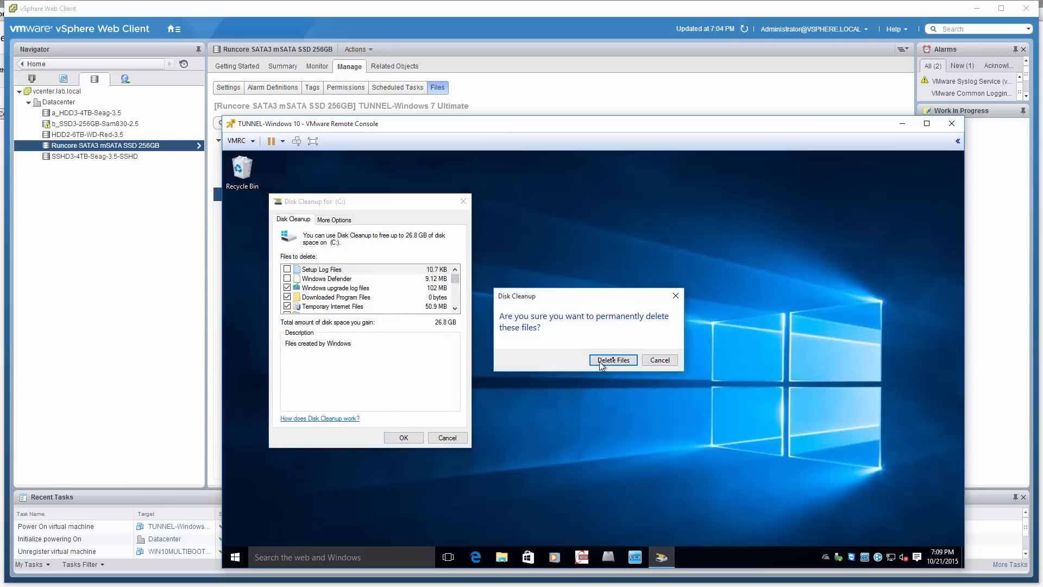
Open This PC in a File Explorer window placed clear of Disk Cleanup, and view the properties of Local Disk (C:)
{"action": "right_click", "coordinate": [501, 556]}
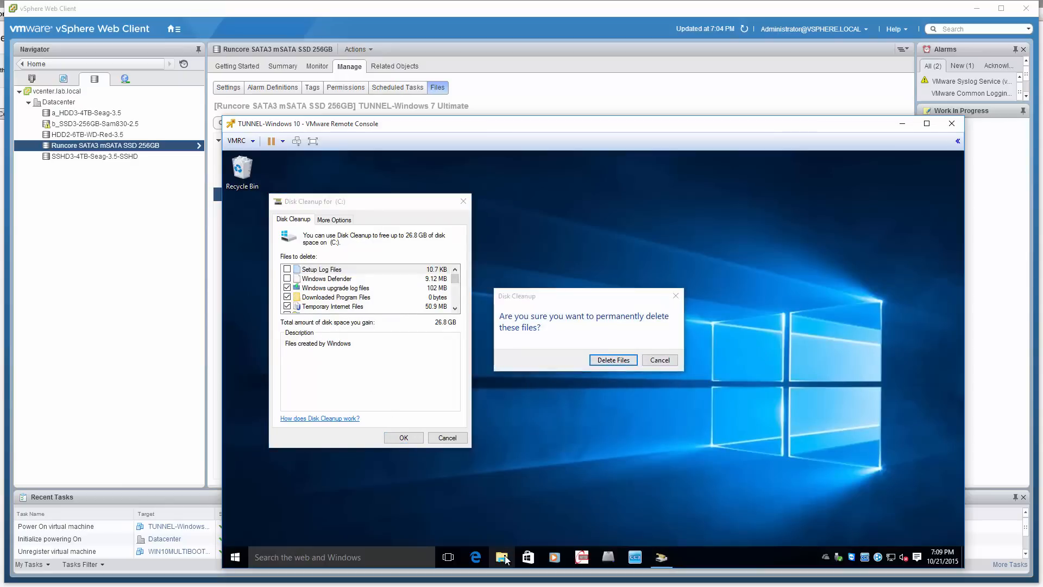
{"action": "left_click", "coordinate": [484, 518]}
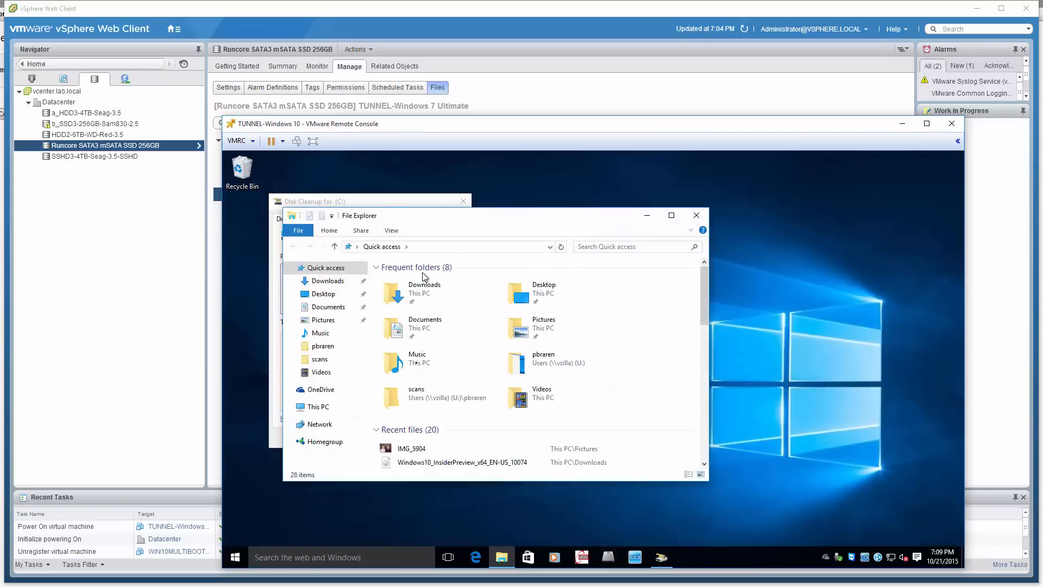
{"action": "left_click", "coordinate": [318, 407]}
{"action": "left_click", "coordinate": [602, 405]}
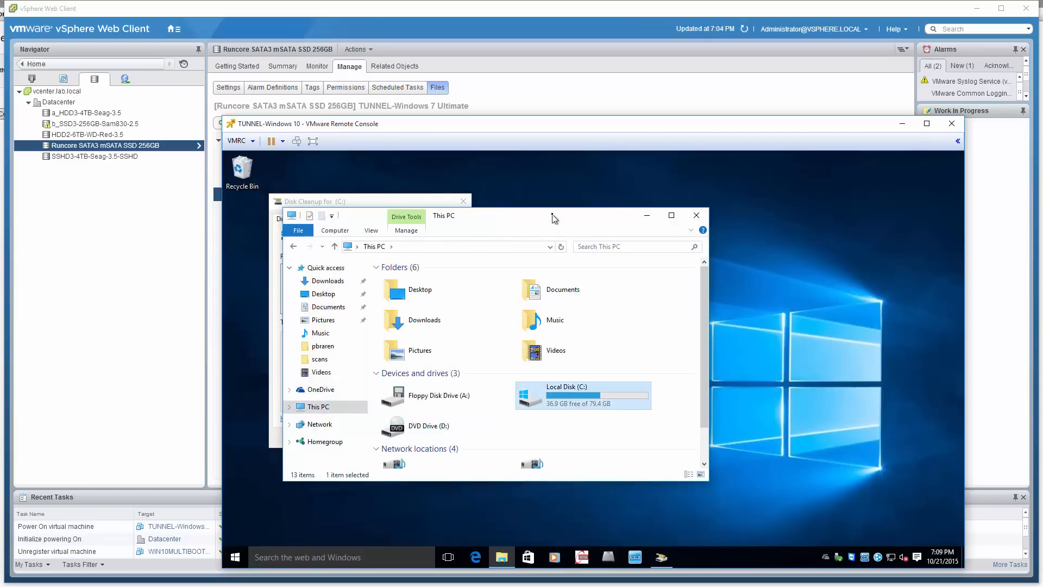
{"action": "left_click_drag", "start_coordinate": [555, 218], "coordinate": [780, 372]}
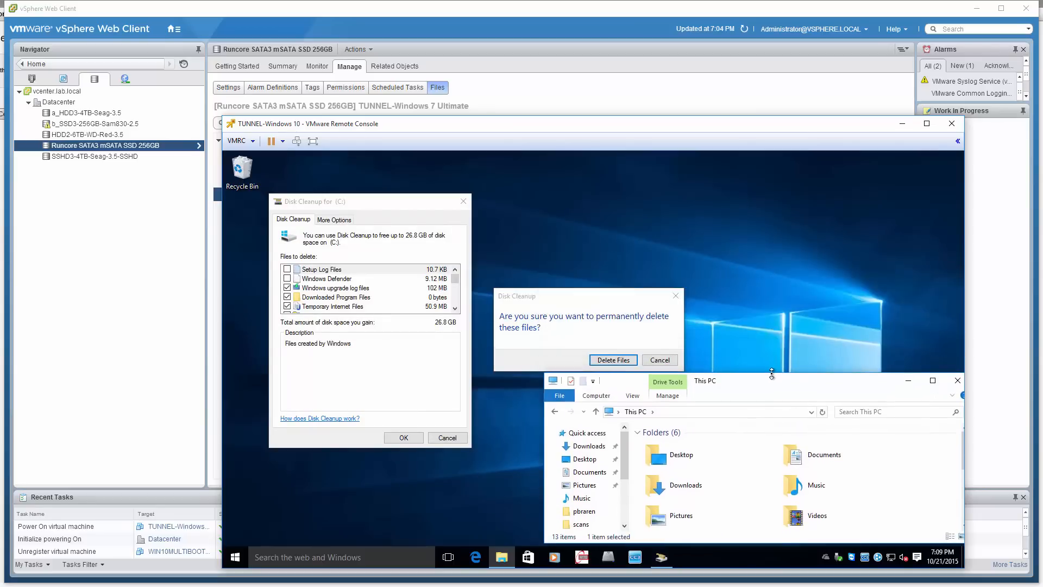
{"action": "scroll", "coordinate": [867, 458], "scroll_direction": "down", "scroll_amount": 3}
{"action": "scroll", "coordinate": [866, 458], "scroll_direction": "up", "scroll_amount": 4}
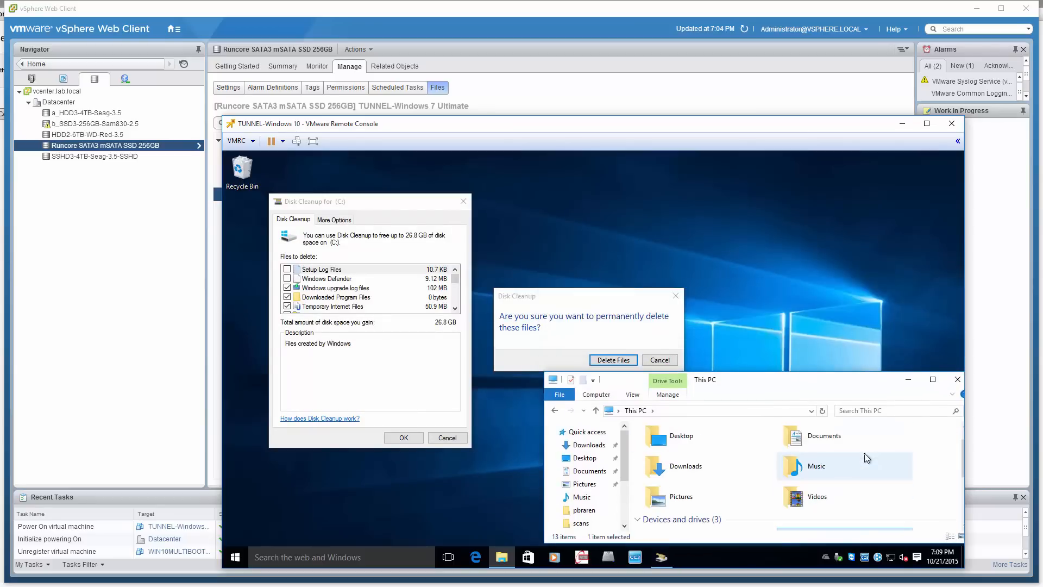
{"action": "scroll", "coordinate": [867, 458], "scroll_direction": "down", "scroll_amount": 3}
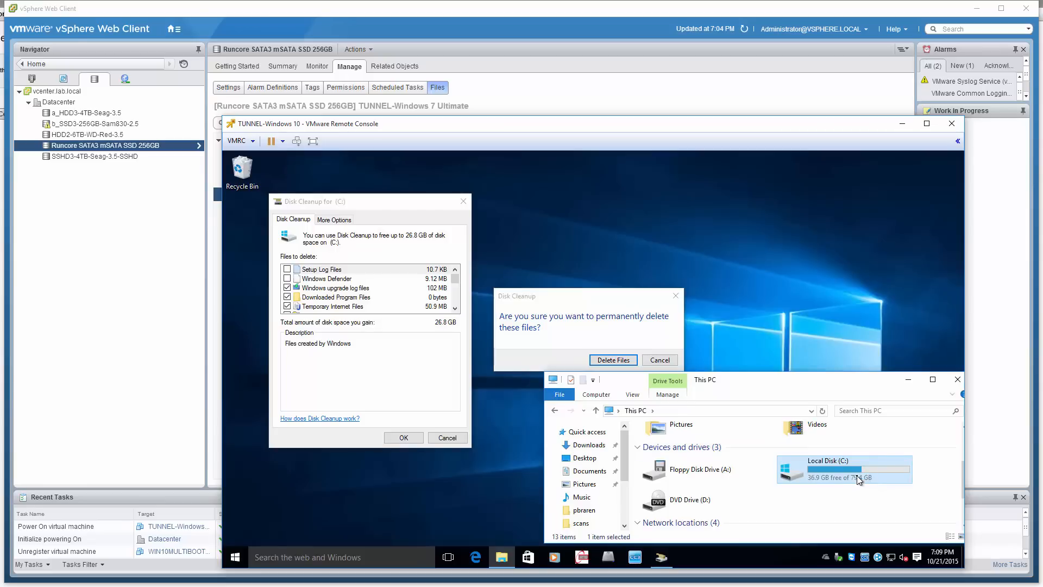
{"action": "right_click", "coordinate": [860, 479]}
{"action": "left_click", "coordinate": [863, 467]}
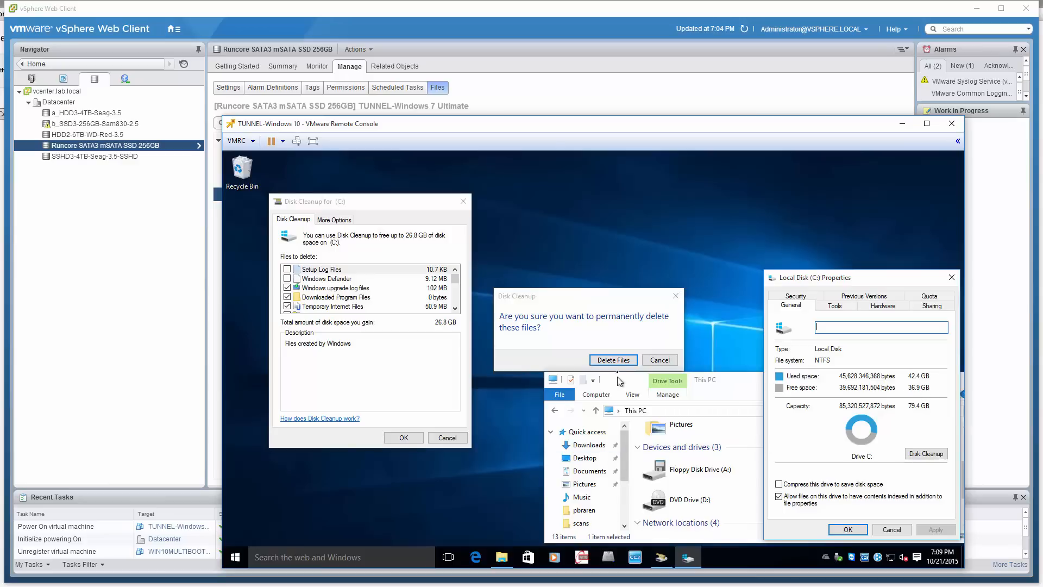
Confirm permanently deleting the selected files, including the previous Windows installation and temporary installation files
{"action": "left_click", "coordinate": [619, 361]}
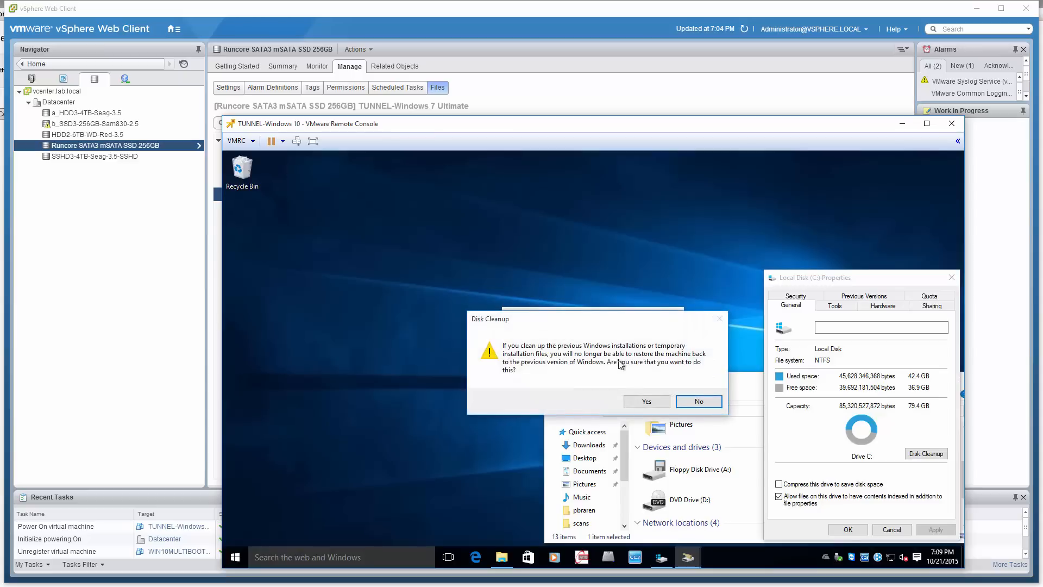
{"action": "left_click", "coordinate": [658, 407]}
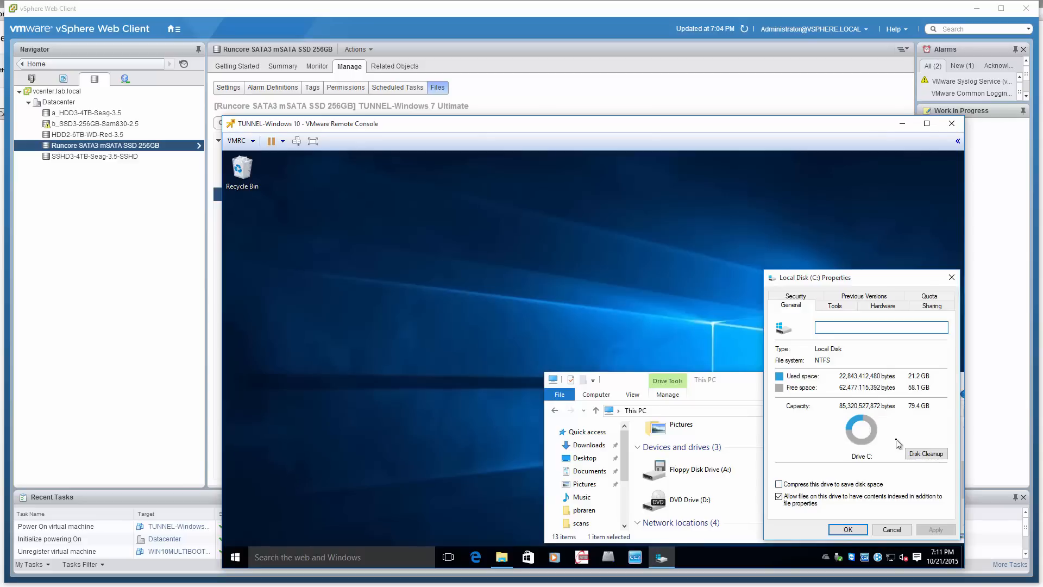
Close the drive properties and refresh This PC to check the free space on Local Disk (C:)
{"action": "left_click", "coordinate": [846, 529]}
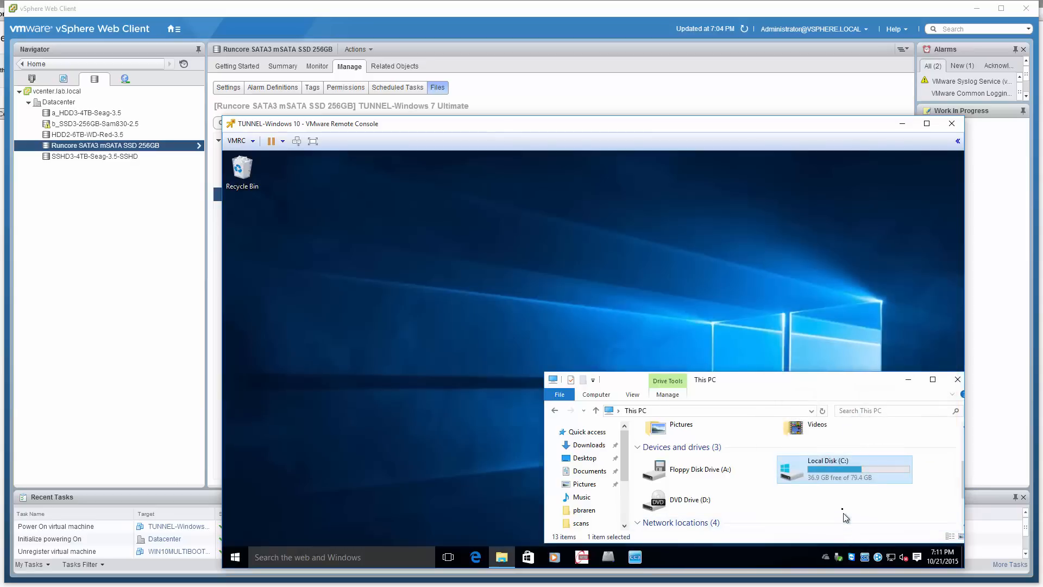
{"action": "left_click", "coordinate": [842, 505]}
{"action": "key", "text": "F5"}
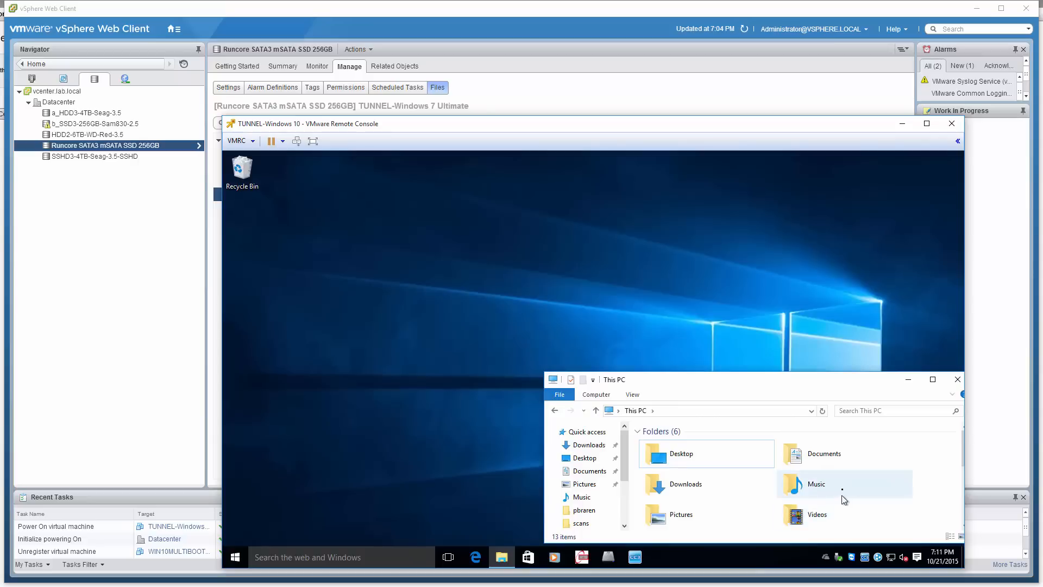
{"action": "scroll", "coordinate": [844, 493], "scroll_direction": "down", "scroll_amount": 2}
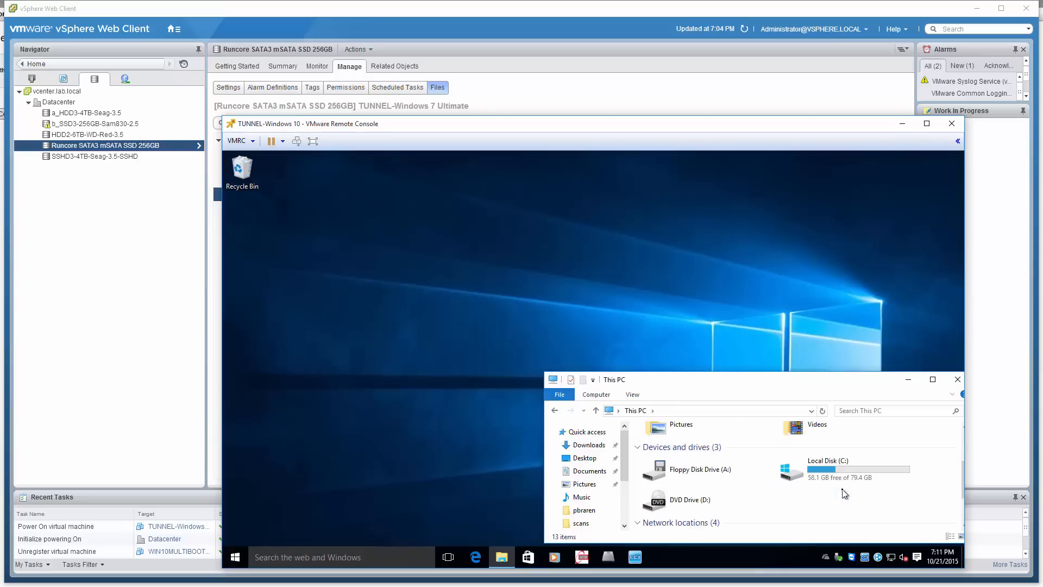
Close the This PC window in the VM, search for "defrag", and open Defragment and Optimize Drives
{"action": "left_click", "coordinate": [958, 379]}
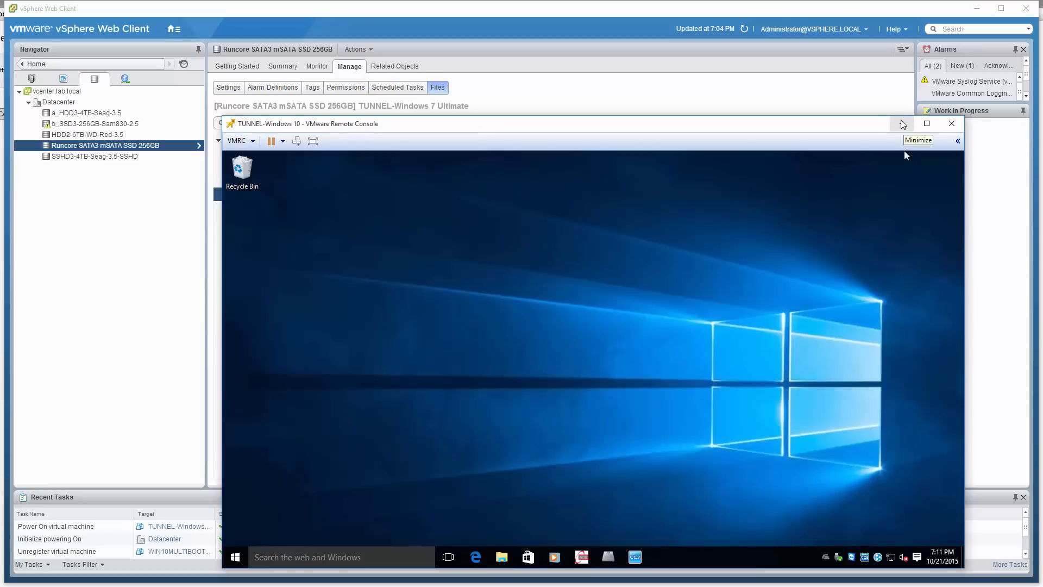
{"action": "left_click", "coordinate": [901, 124]}
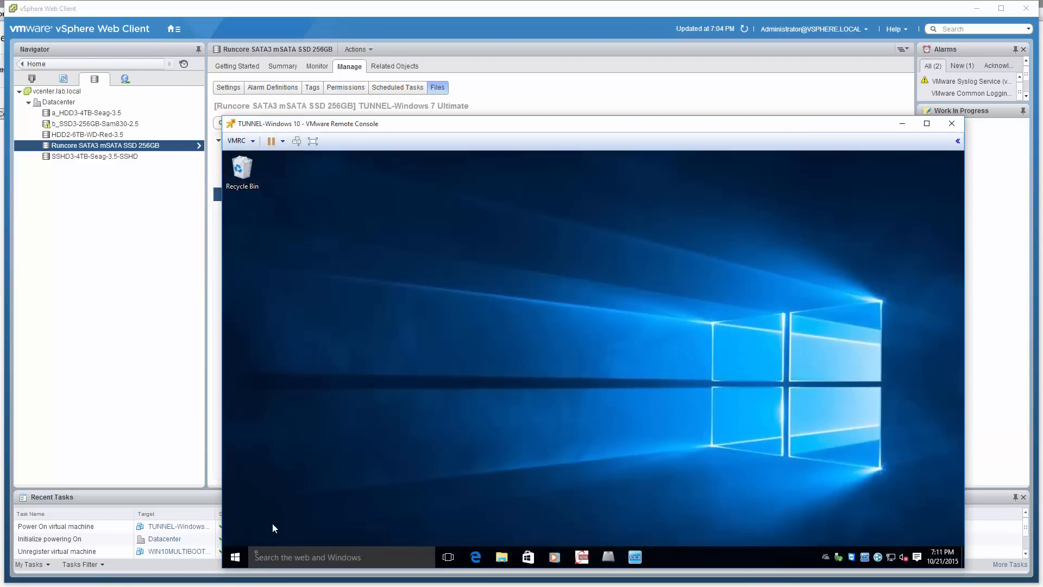
{"action": "left_click", "coordinate": [244, 558]}
{"action": "type", "text": "defrag"}
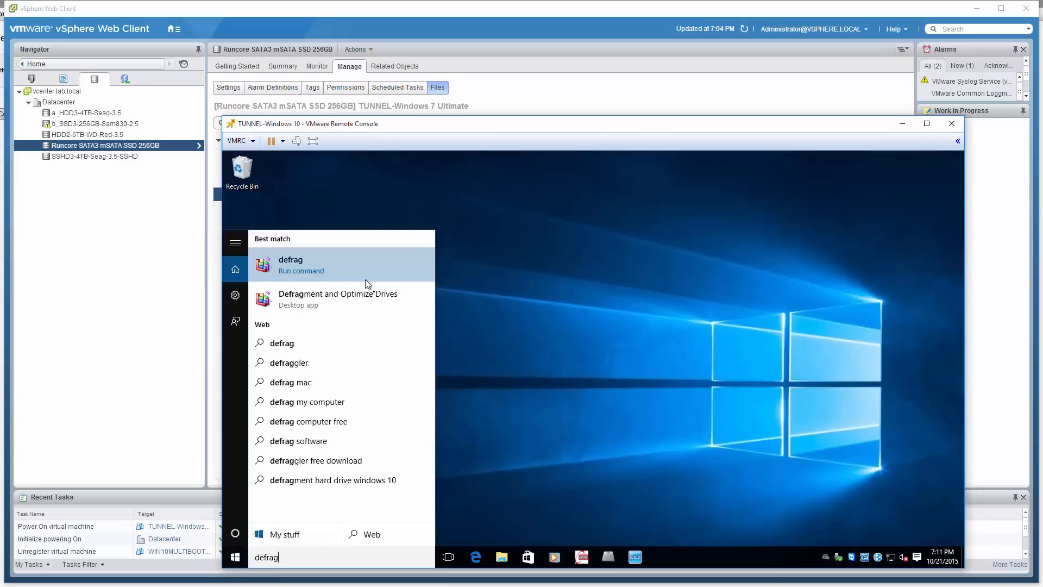
{"action": "left_click", "coordinate": [379, 299]}
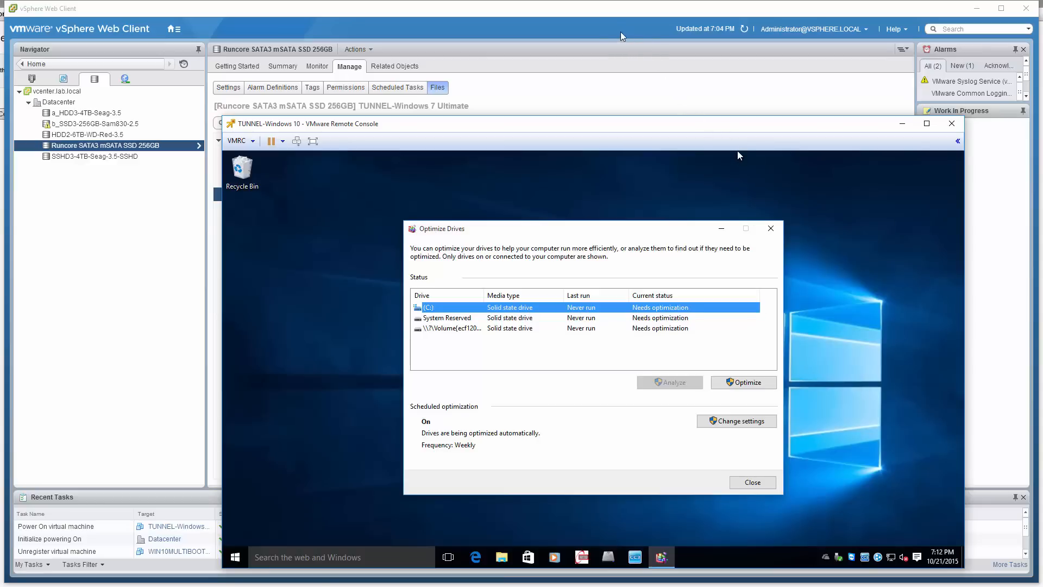
Check the general settings of the Runcore SATA3 mSATA SSD 256GB datastore in vSphere Web Client, and return to its file list
{"action": "left_click", "coordinate": [603, 16]}
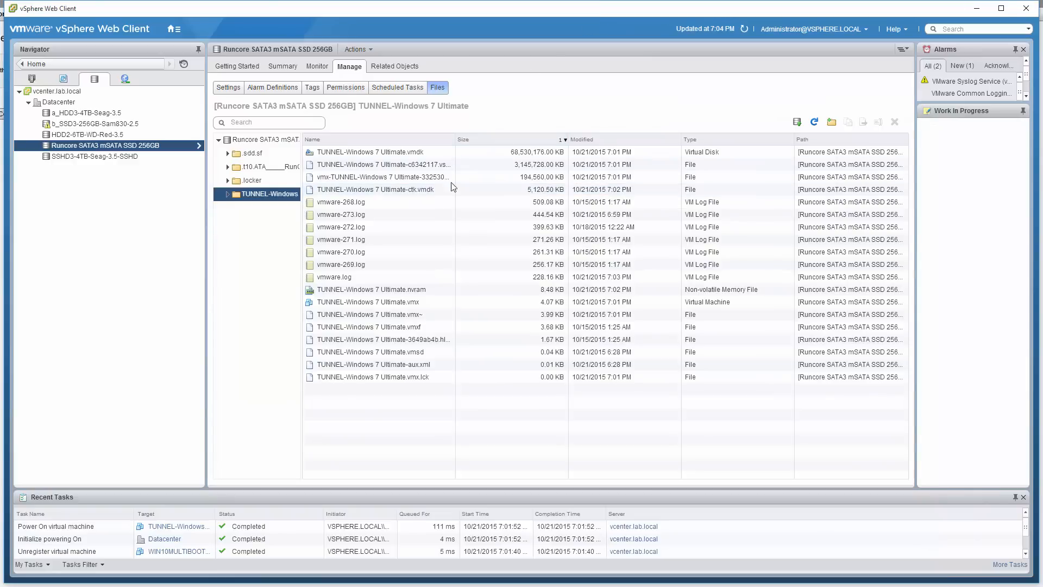
{"action": "left_click", "coordinate": [230, 88]}
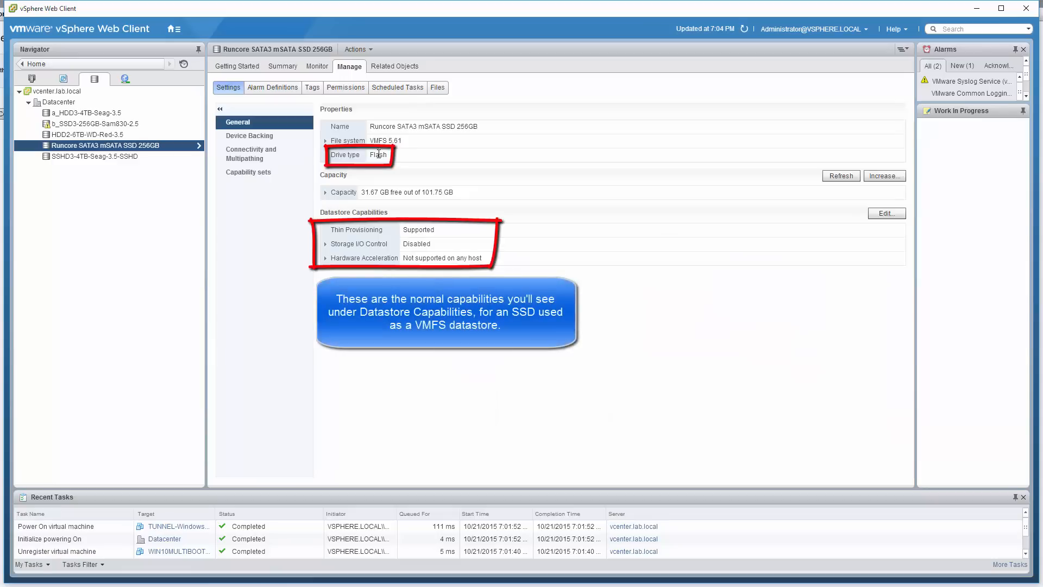
{"action": "left_click", "coordinate": [445, 87]}
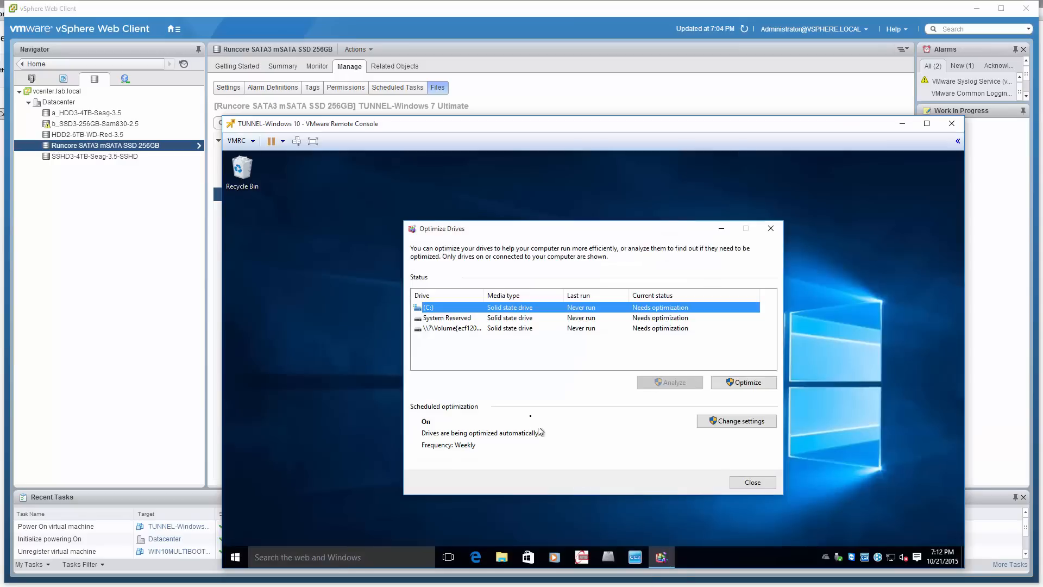
Try to optimize C:, System Reserved and the remaining volume in the VM, and view the optimization schedule without changing it
{"action": "left_click", "coordinate": [744, 383]}
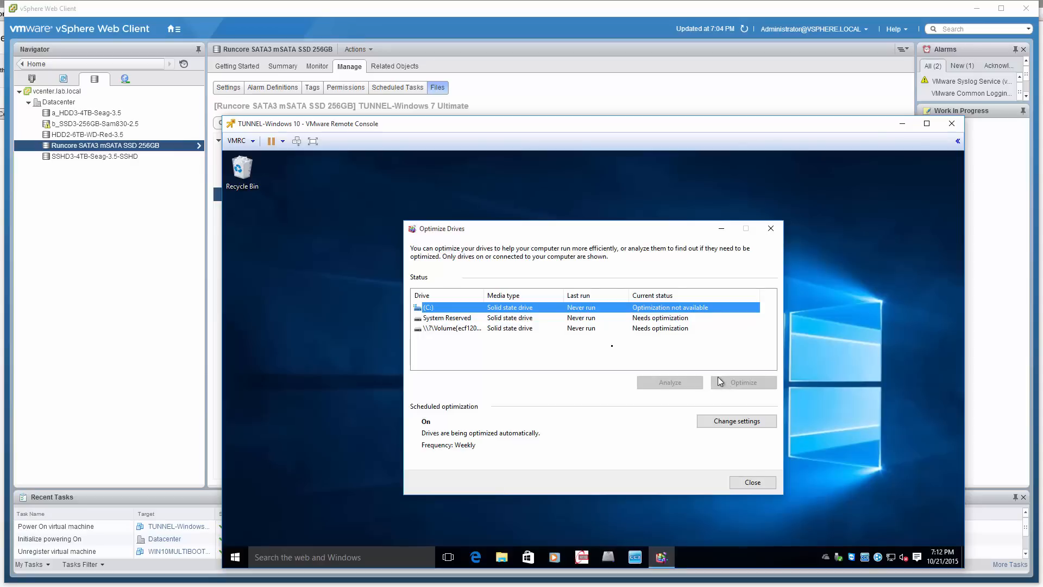
{"action": "left_click", "coordinate": [523, 318]}
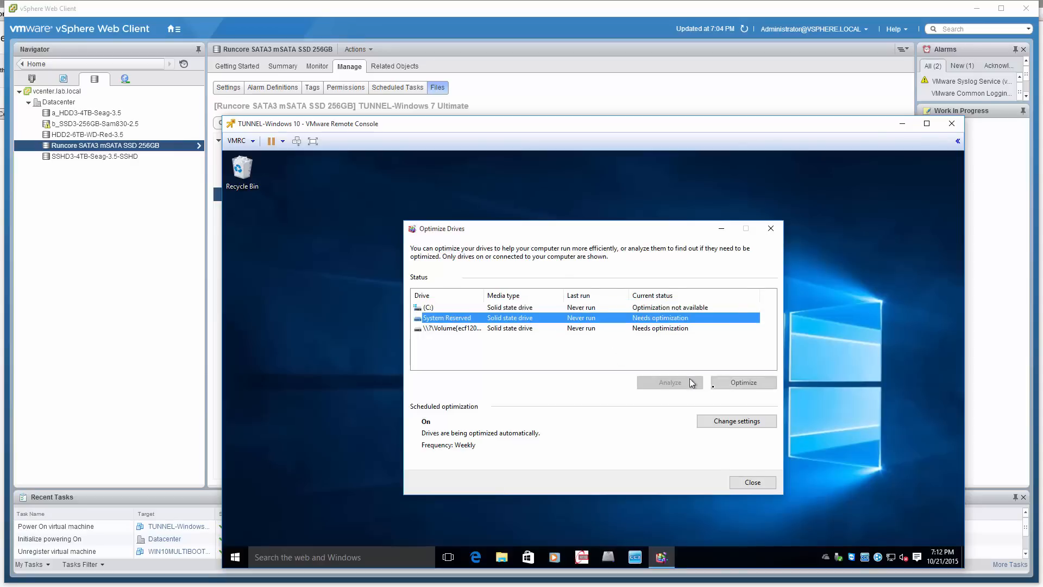
{"action": "left_click", "coordinate": [735, 383]}
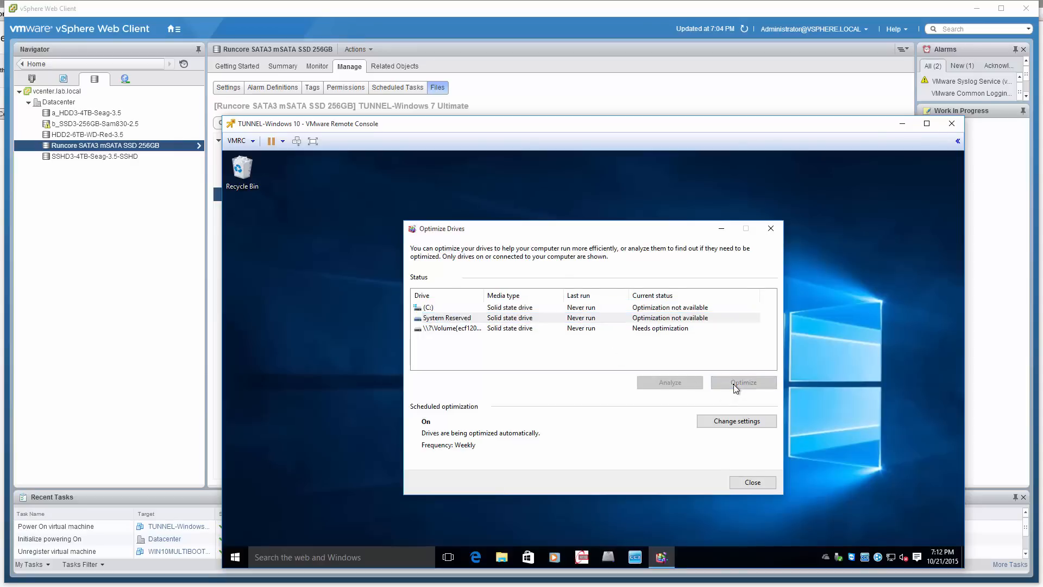
{"action": "left_click", "coordinate": [515, 329]}
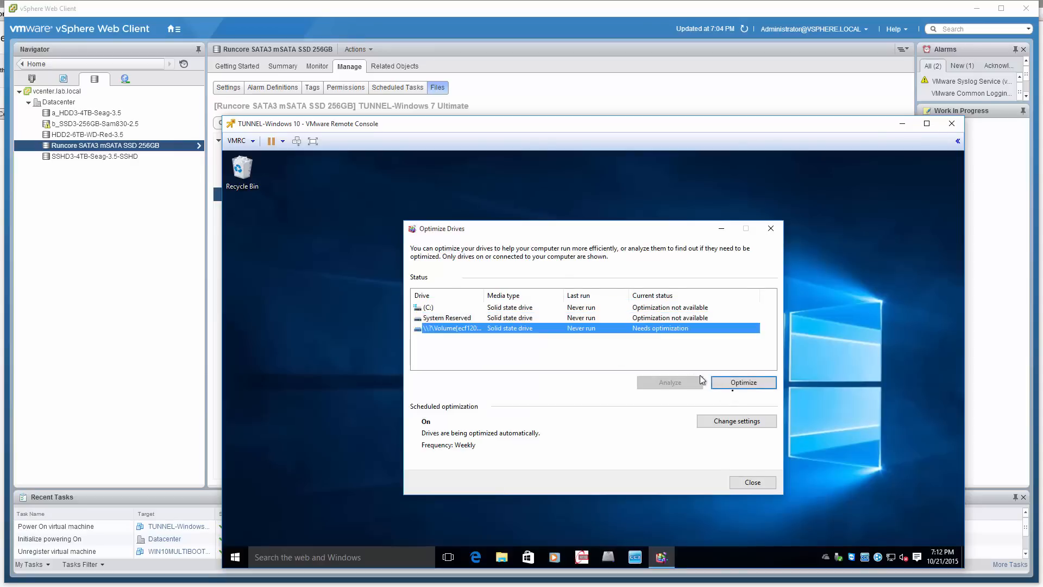
{"action": "left_click", "coordinate": [742, 388]}
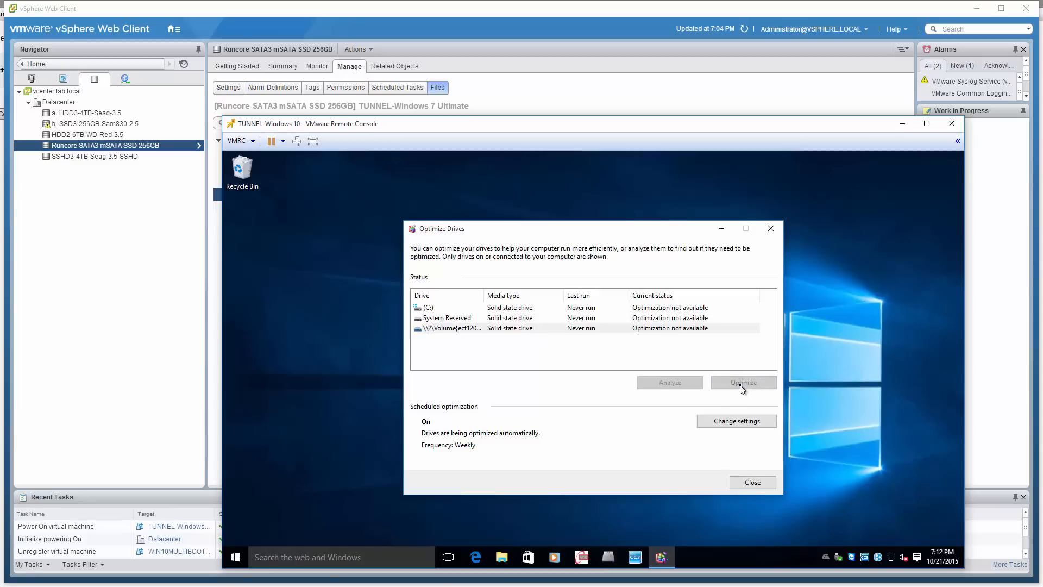
{"action": "left_click", "coordinate": [730, 422]}
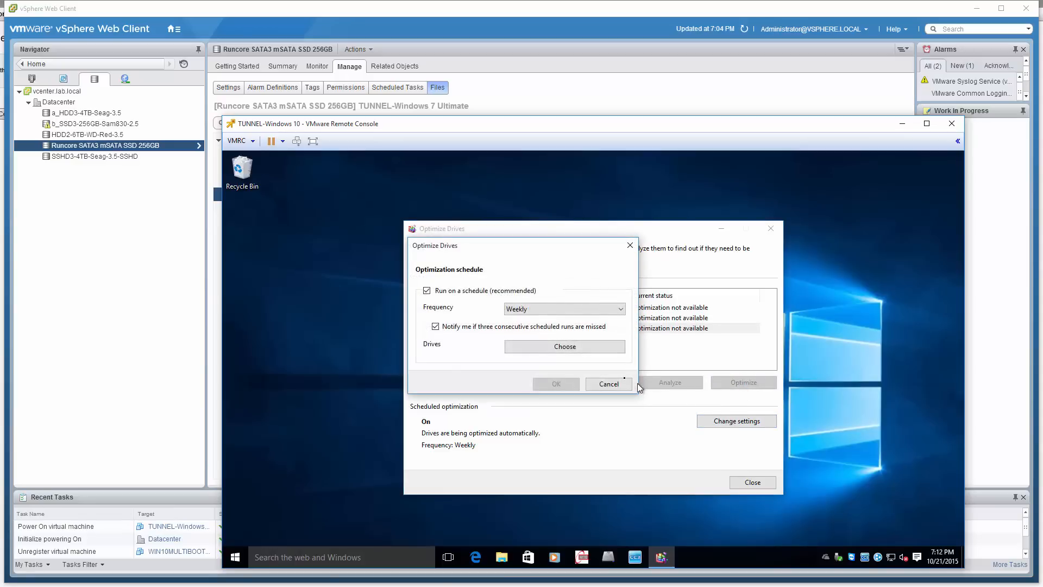
{"action": "left_click", "coordinate": [608, 384]}
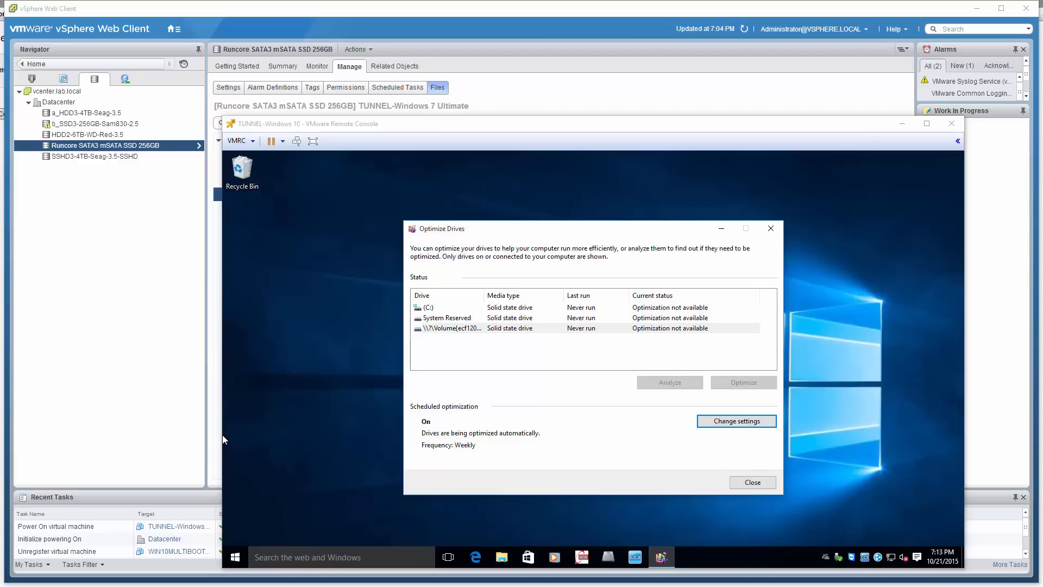
Bring in the Black Manticore article on reclaiming thin-provisioned VMDK space, read both steps, and move it out of the way
{"action": "left_click_drag", "start_coordinate": [0, 165], "coordinate": [554, 111]}
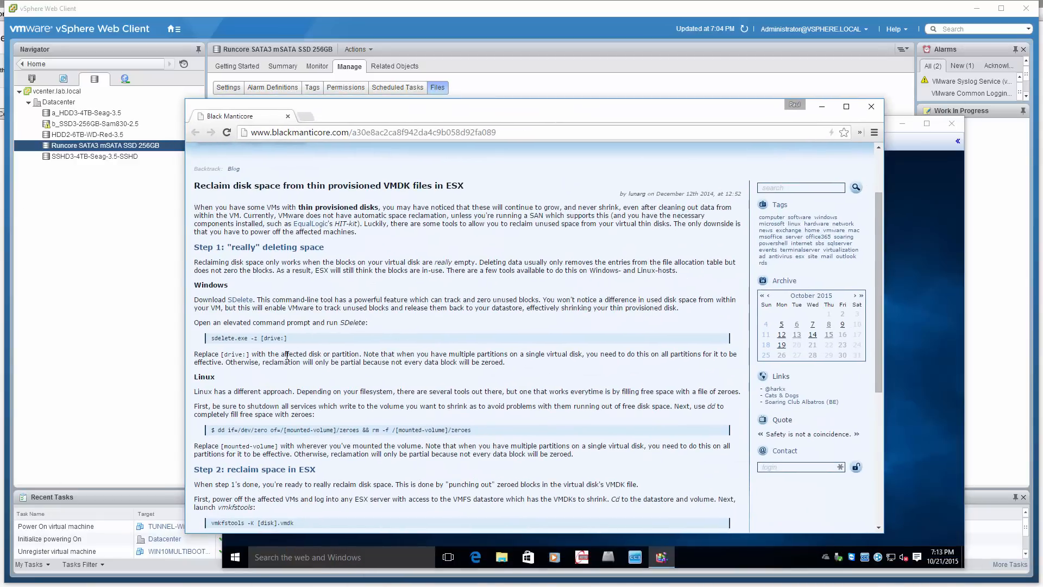
{"action": "scroll", "coordinate": [372, 305], "scroll_direction": "down", "scroll_amount": 2}
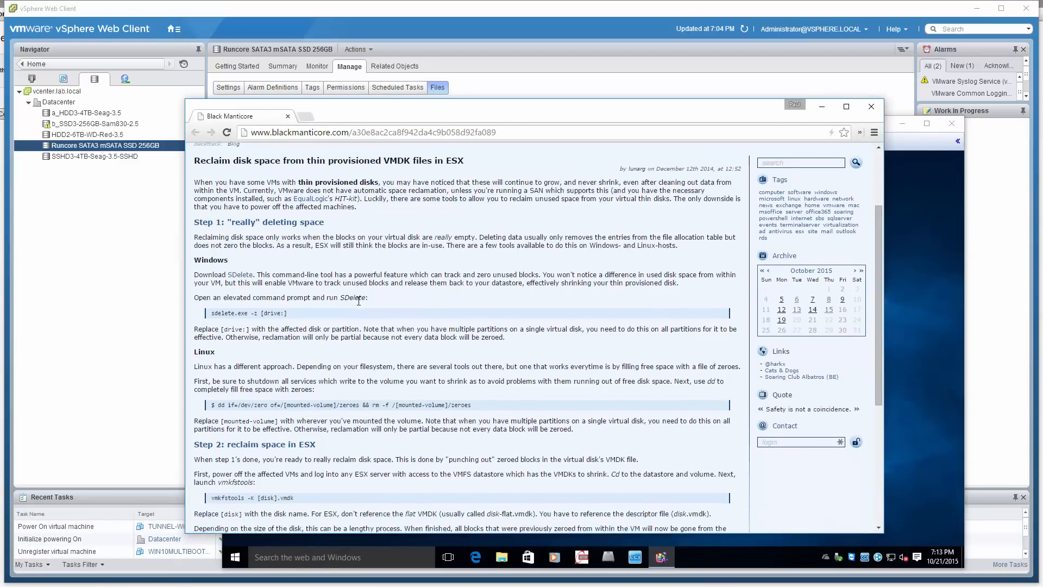
{"action": "scroll", "coordinate": [357, 302], "scroll_direction": "down", "scroll_amount": 3}
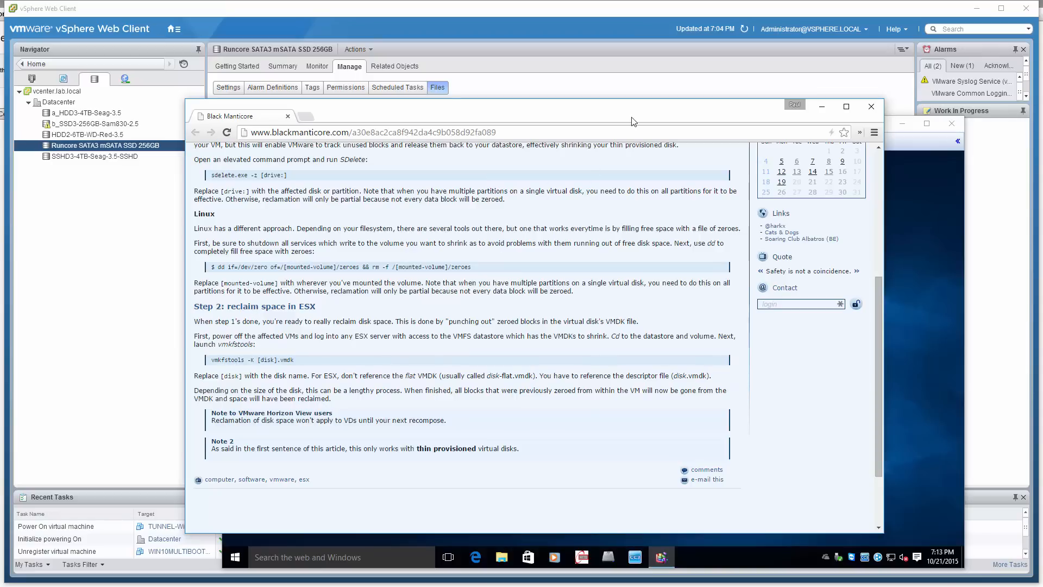
{"action": "left_click_drag", "start_coordinate": [623, 113], "coordinate": [0, 187]}
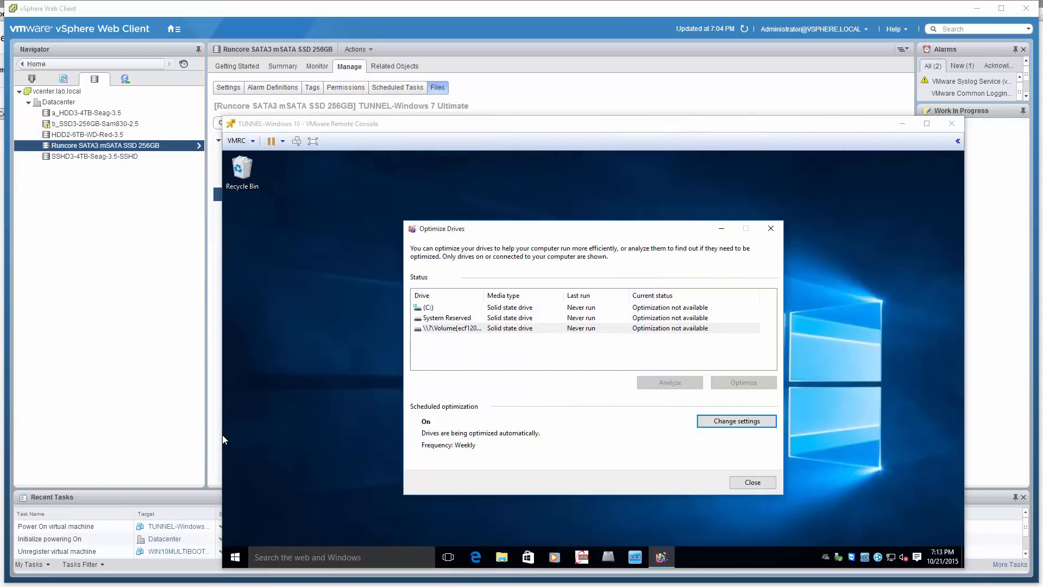
Bring in the Command Prompt, start a PuTTY session to esxisuperserver, and log in as root with the account password
{"action": "left_click_drag", "start_coordinate": [113, 26], "coordinate": [537, 230]}
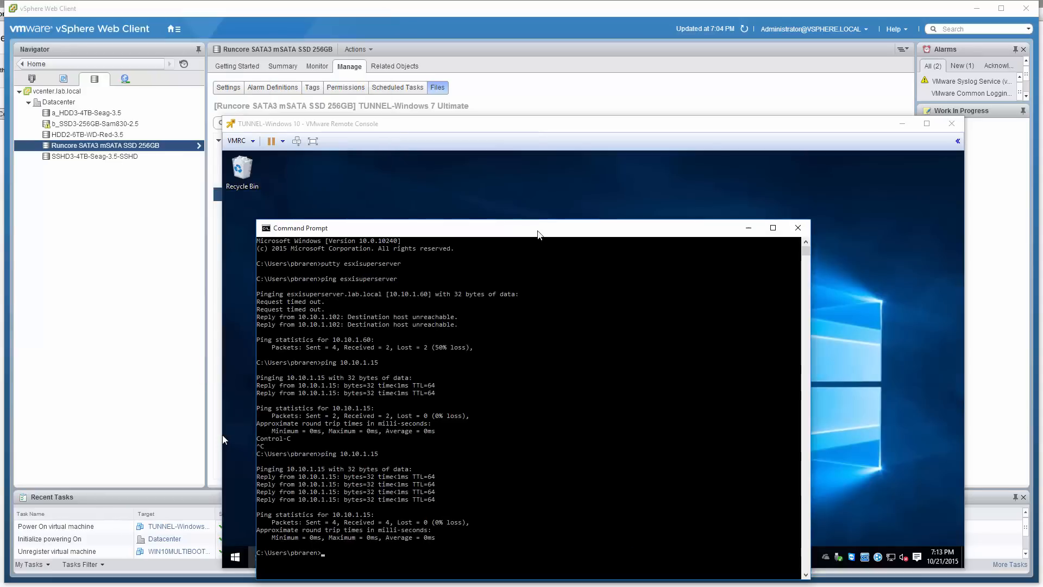
{"action": "type", "text": "putty esxisuperserver"}
{"action": "key", "text": "Return"}
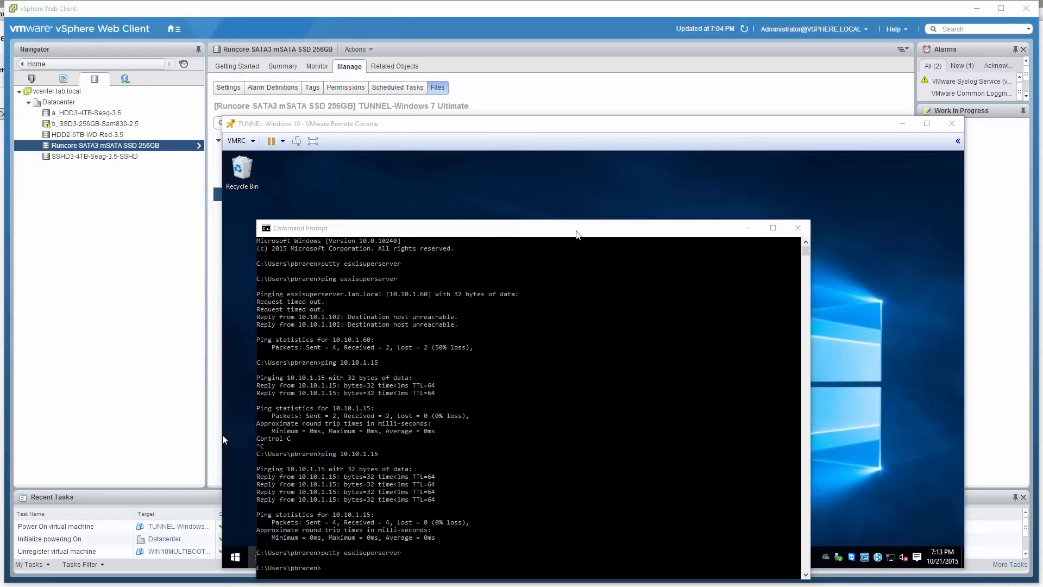
{"action": "type", "text": "root"}
{"action": "key", "text": "Return"}
{"action": "key", "text": "Return"}
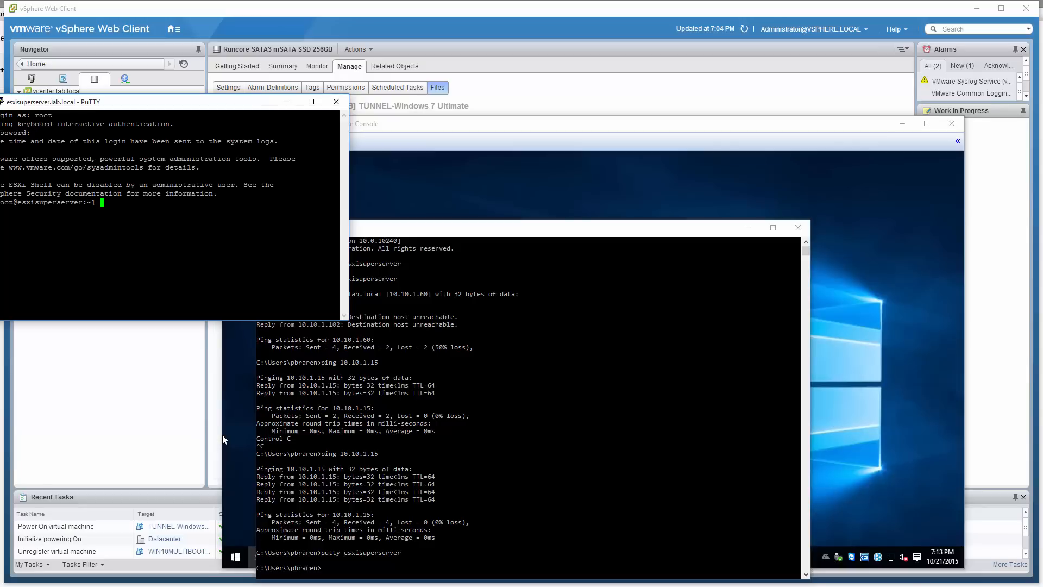
Move the PuTTY window into view, change to the /vmfs/volumes directory, and list the datastores
{"action": "left_click_drag", "start_coordinate": [258, 108], "coordinate": [578, 128]}
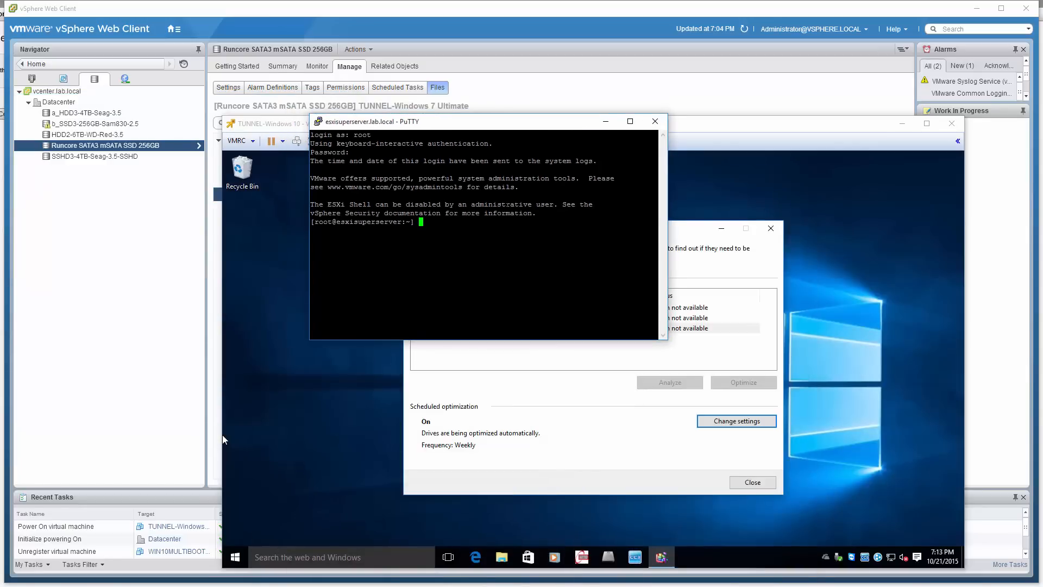
{"action": "type", "text": "ls"}
{"action": "key", "text": "Return"}
{"action": "type", "text": "cd vmfs"}
{"action": "key", "text": "Return"}
{"action": "type", "text": "ls"}
{"action": "key", "text": "Return"}
{"action": "type", "text": "cd volumes/"}
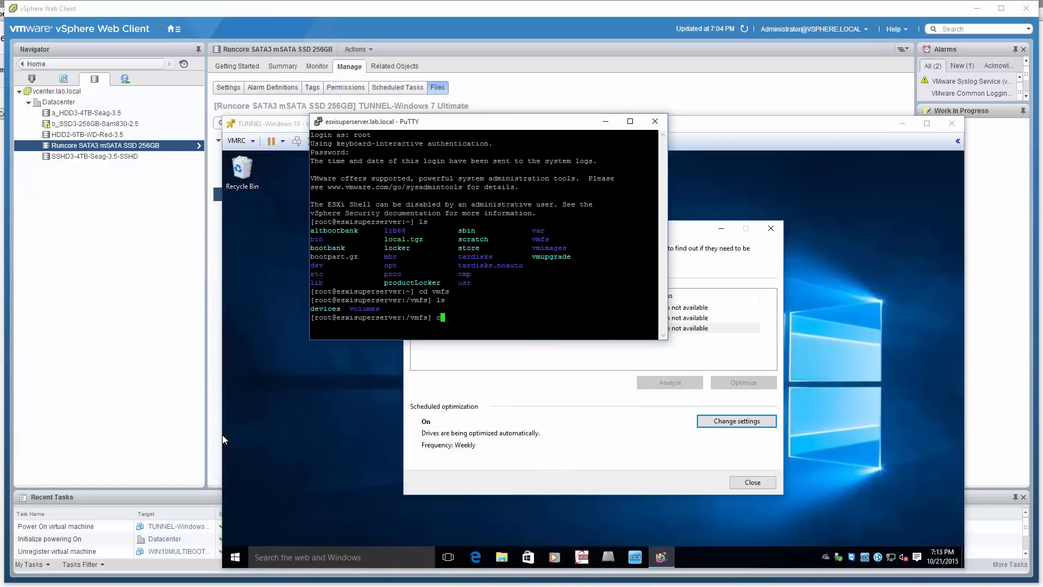
{"action": "key", "text": "Return"}
{"action": "type", "text": "ls"}
{"action": "key", "text": "Return"}
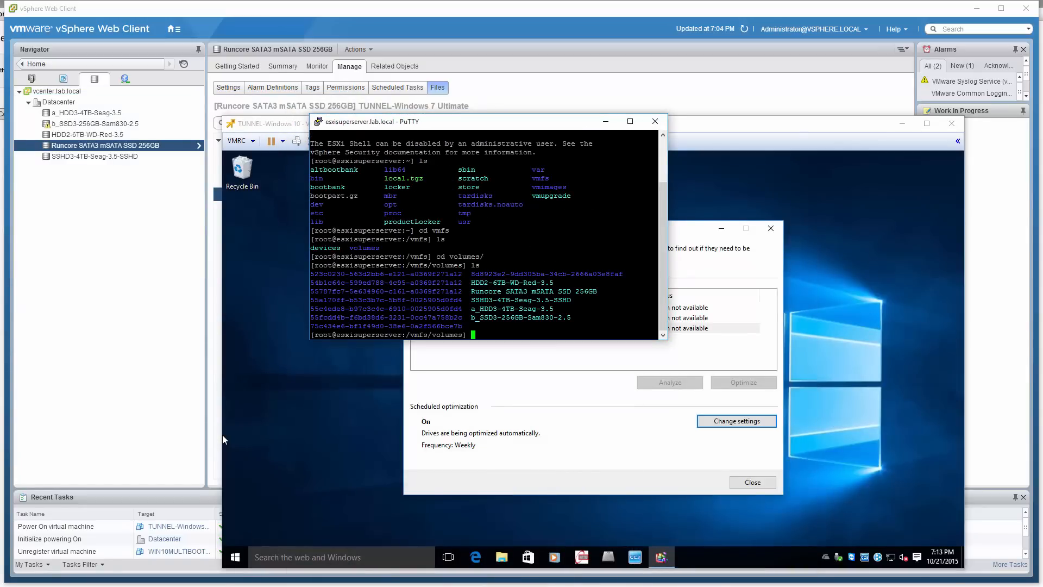
Change to the Runcore SATA3 mSATA SSD 256GB datastore directory and list its contents, including in long format
{"action": "type", "text": "cd Run"}
{"action": "key", "text": "Tab"}
{"action": "key", "text": "Return"}
{"action": "type", "text": "ls"}
{"action": "key", "text": "Return"}
{"action": "type", "text": "ls -l"}
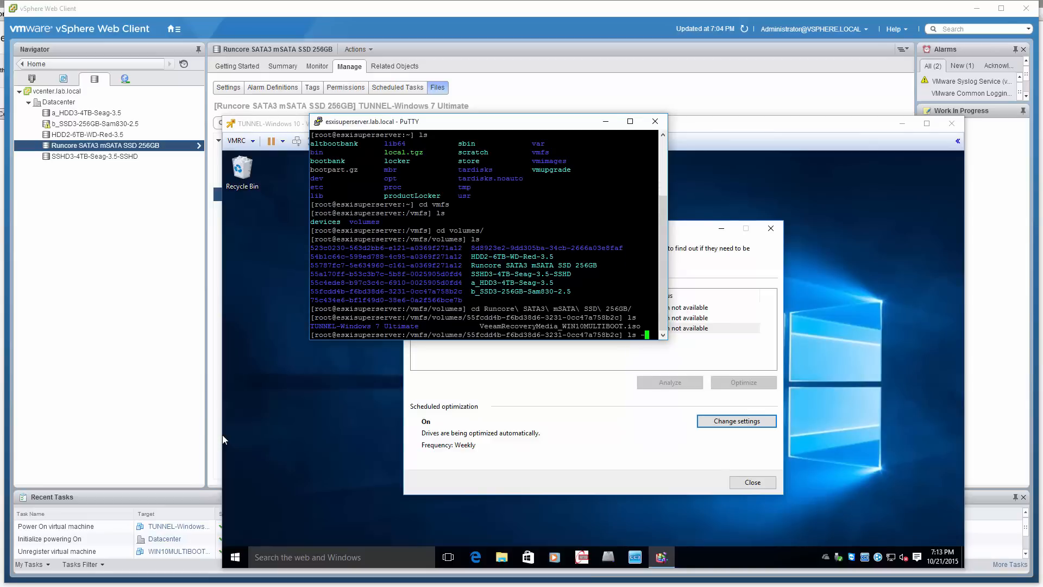
{"action": "key", "text": "Return"}
Change to the TUNNEL-Windows 7 Ultimate directory on the datastore
{"action": "type", "text": "cd Tun"}
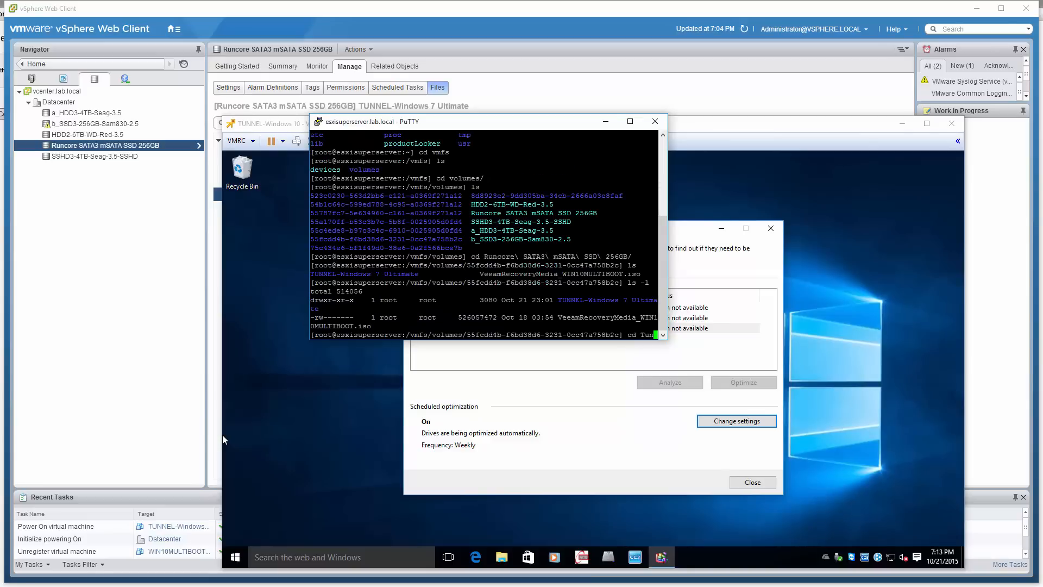
{"action": "key", "text": "BackSpace"}
{"action": "key", "text": "BackSpace"}
{"action": "type", "text": "UN"}
{"action": "key", "text": "Tab"}
{"action": "key", "text": "Return"}
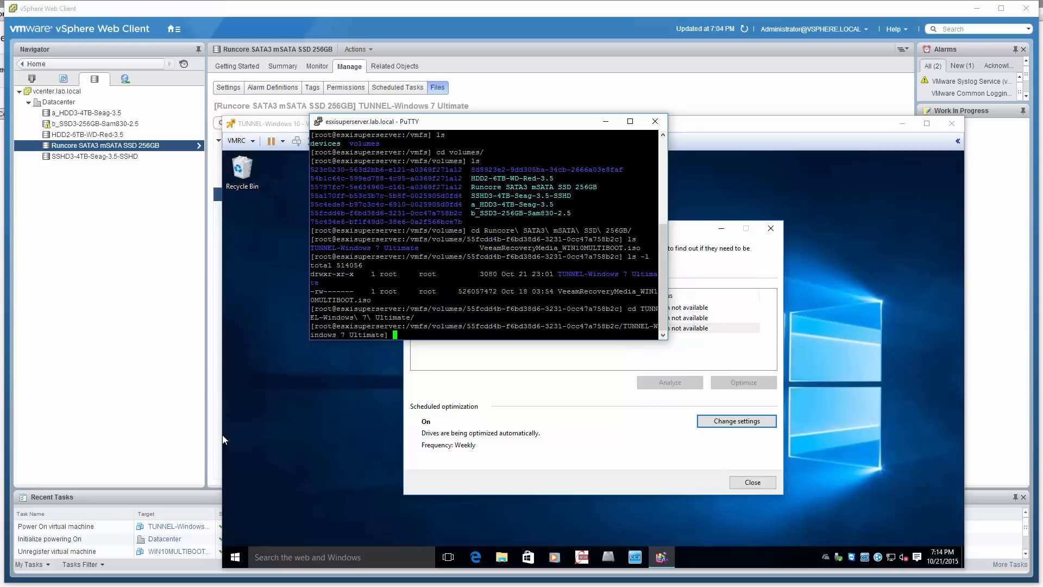
Enlarge the PuTTY window, place the article in view behind it, and return focus to the terminal
{"action": "left_click_drag", "start_coordinate": [668, 163], "coordinate": [1015, 164]}
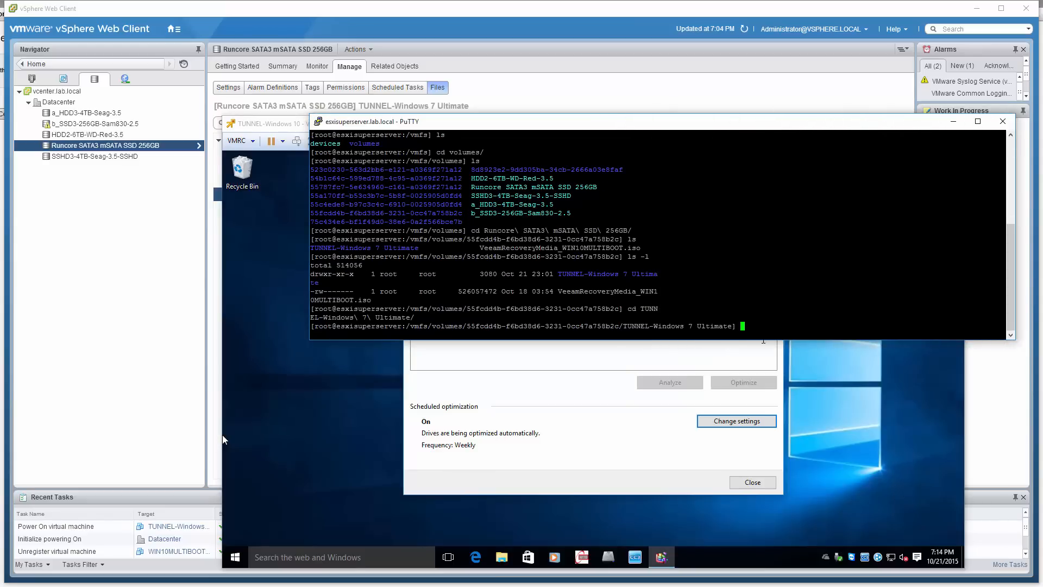
{"action": "left_click_drag", "start_coordinate": [761, 340], "coordinate": [757, 522]}
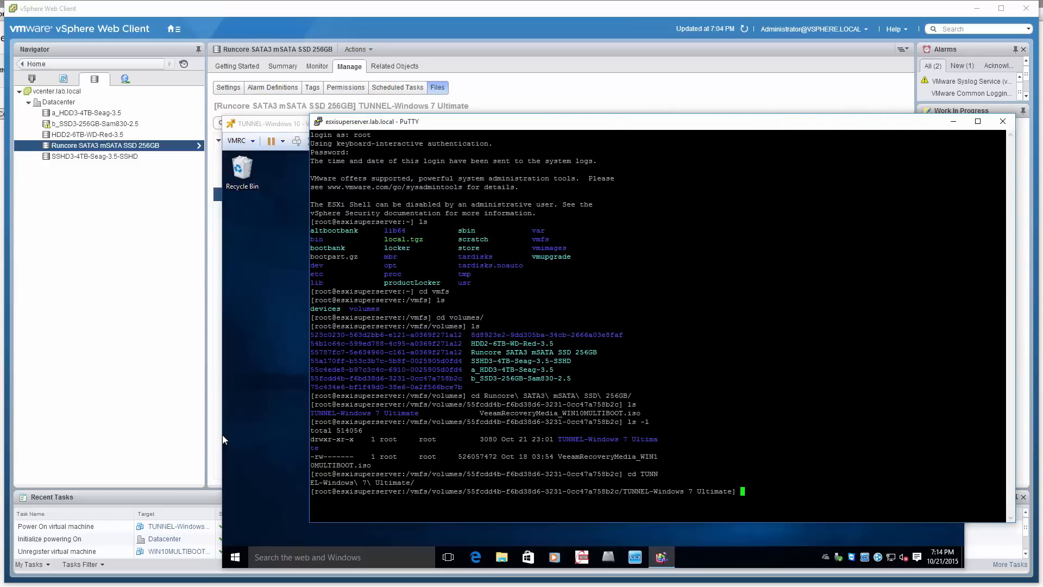
{"action": "left_click_drag", "start_coordinate": [0, 204], "coordinate": [487, 9]}
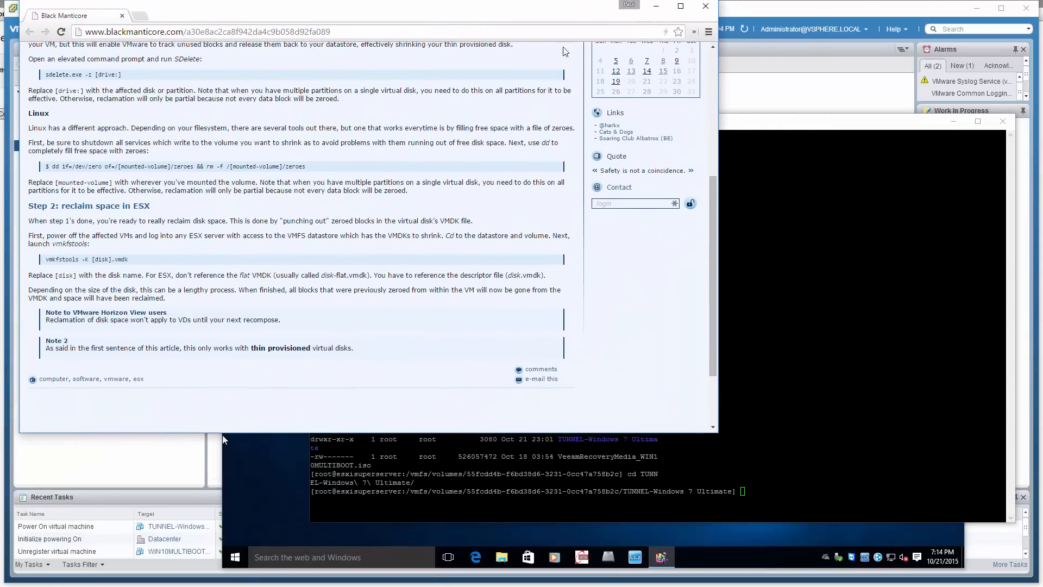
{"action": "left_click", "coordinate": [792, 120]}
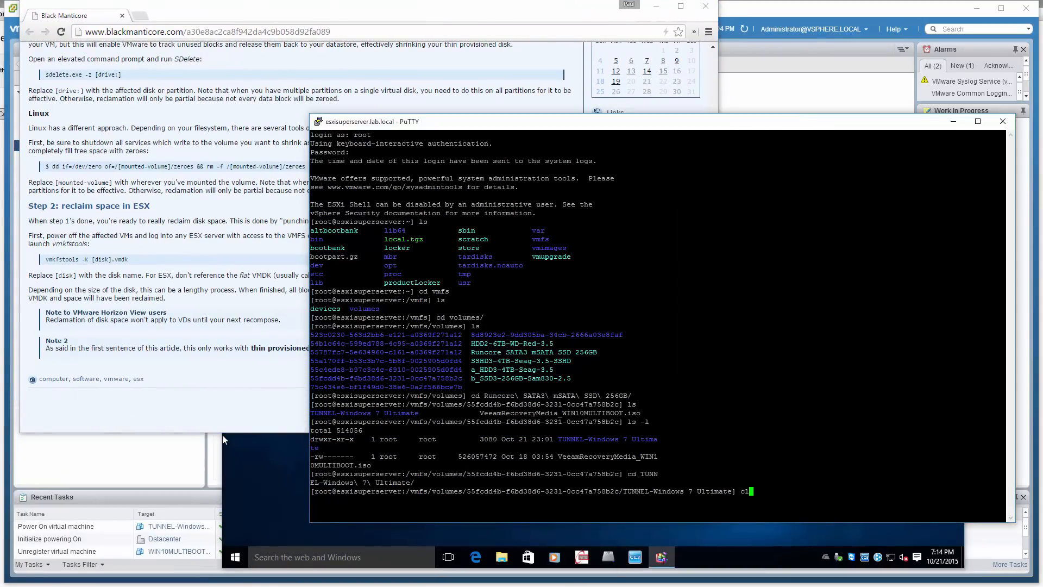
Clear the terminal and list the TUNNEL-Windows 7 Ultimate directory in long format
{"action": "key", "text": "Return"}
{"action": "type", "text": "clear"}
{"action": "key", "text": "Return"}
{"action": "type", "text": "ls -l"}
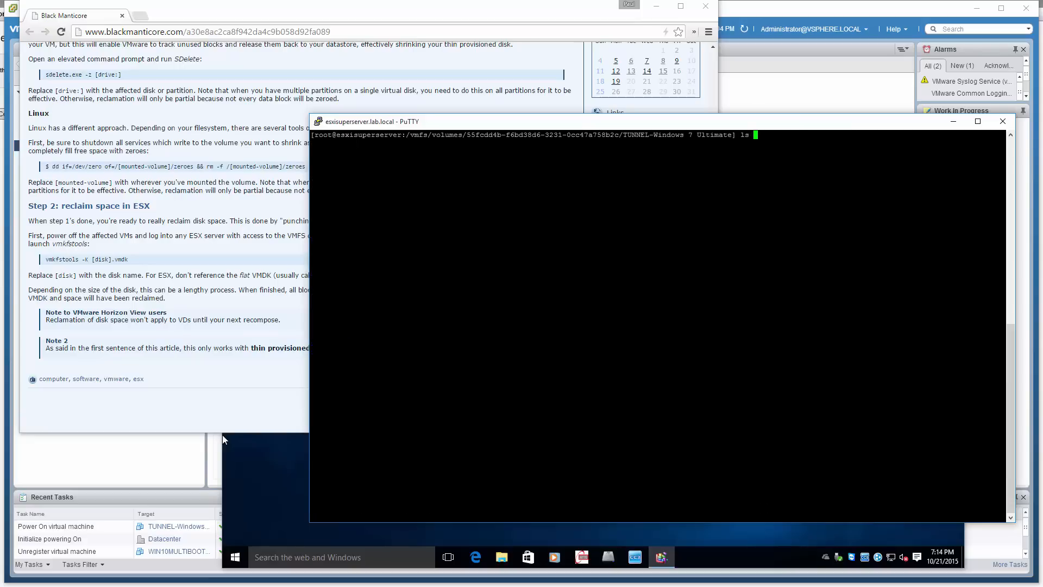
{"action": "key", "text": "Return"}
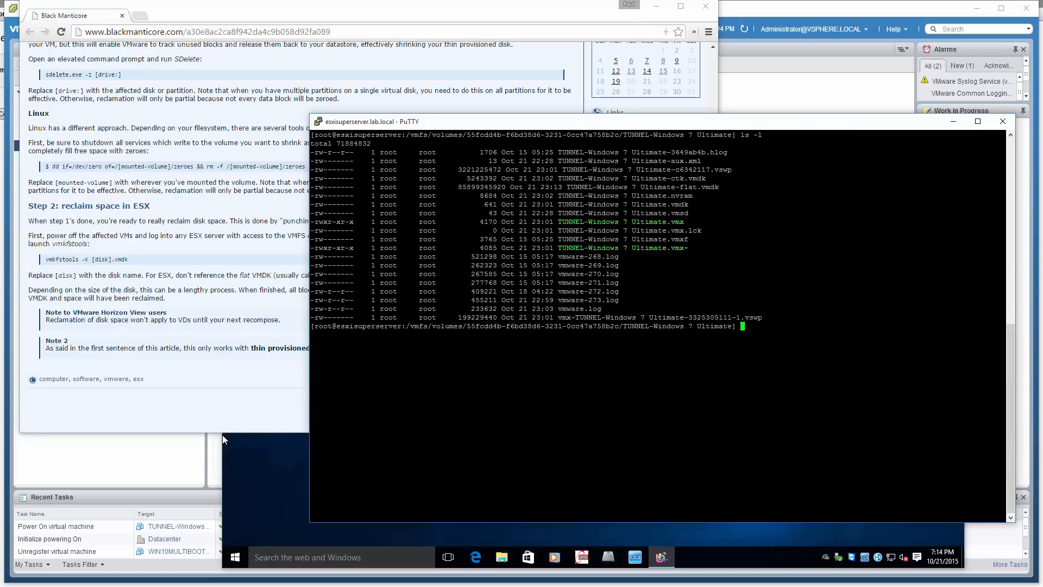
Prepare the command vmkfstools -K with the TUNNEL-Windows 7 Ultimate disk name at the prompt, without running it
{"action": "type", "text": "vmkfstools -K"}
{"action": "type", "text": "Tu"}
{"action": "key", "text": "Tab"}
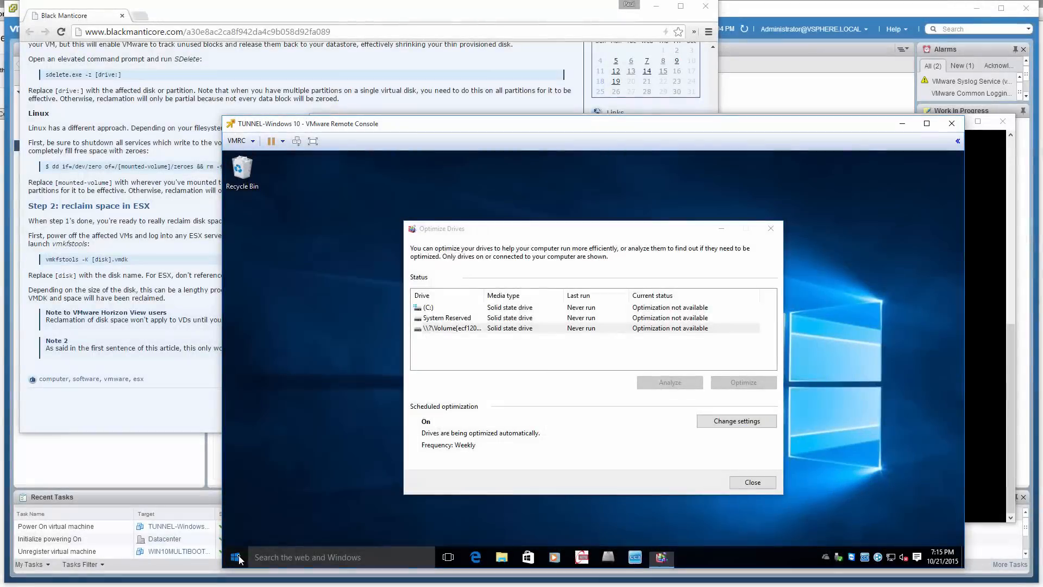
Shut down the Windows 10 guest in the TUNNEL-Windows 10 remote console
{"action": "left_click", "coordinate": [239, 556]}
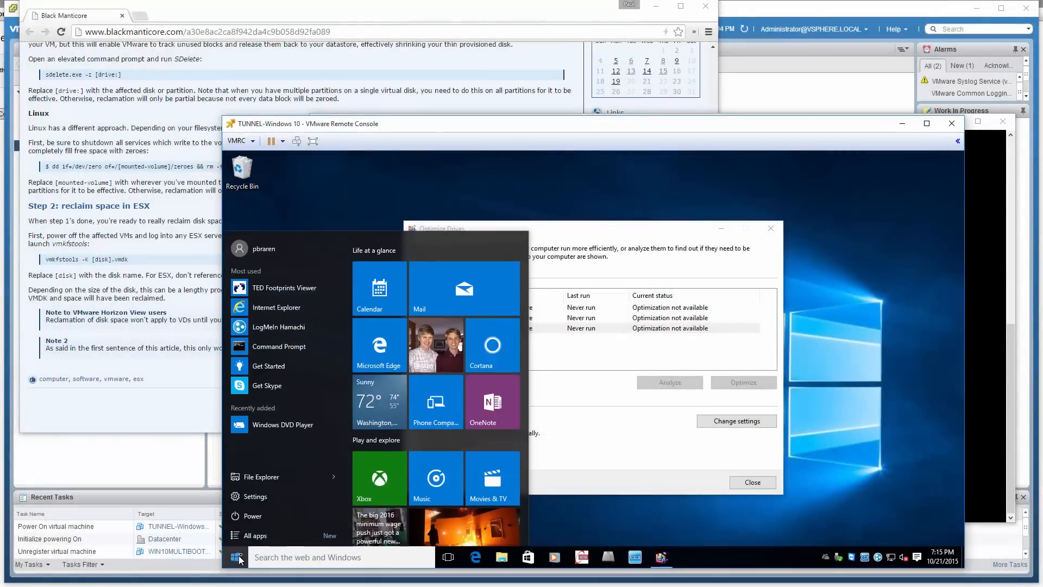
{"action": "left_click", "coordinate": [263, 520]}
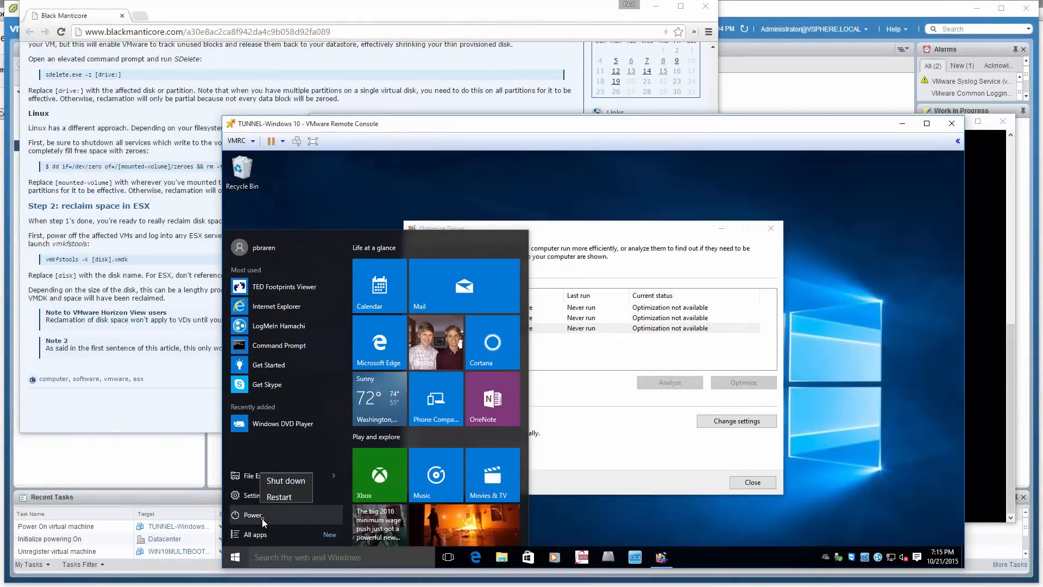
{"action": "left_click", "coordinate": [293, 481]}
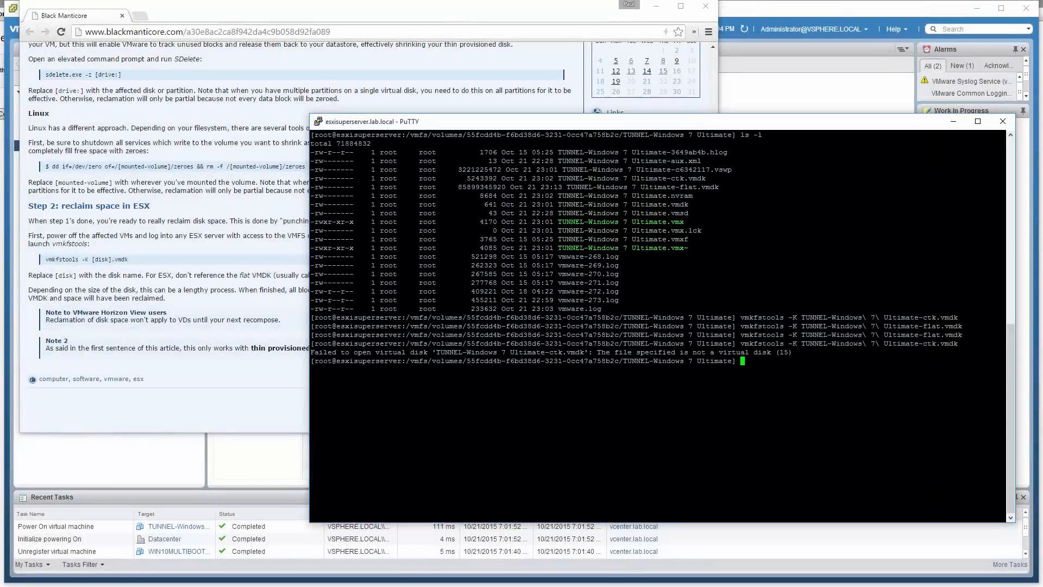
In the PuTTY session, list the directory in long format and run vmkfstools -K on TUNNEL-Windows 7 Ultimate.vmdk
{"action": "type", "text": "ls -l"}
{"action": "key", "text": "Return"}
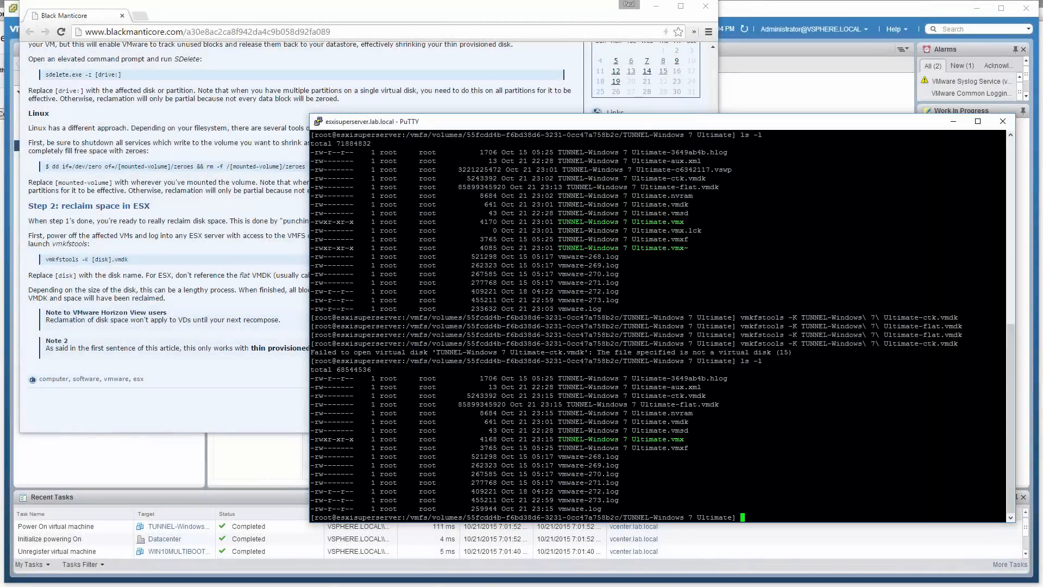
{"action": "key", "text": "Up"}
{"action": "key", "text": "Up"}
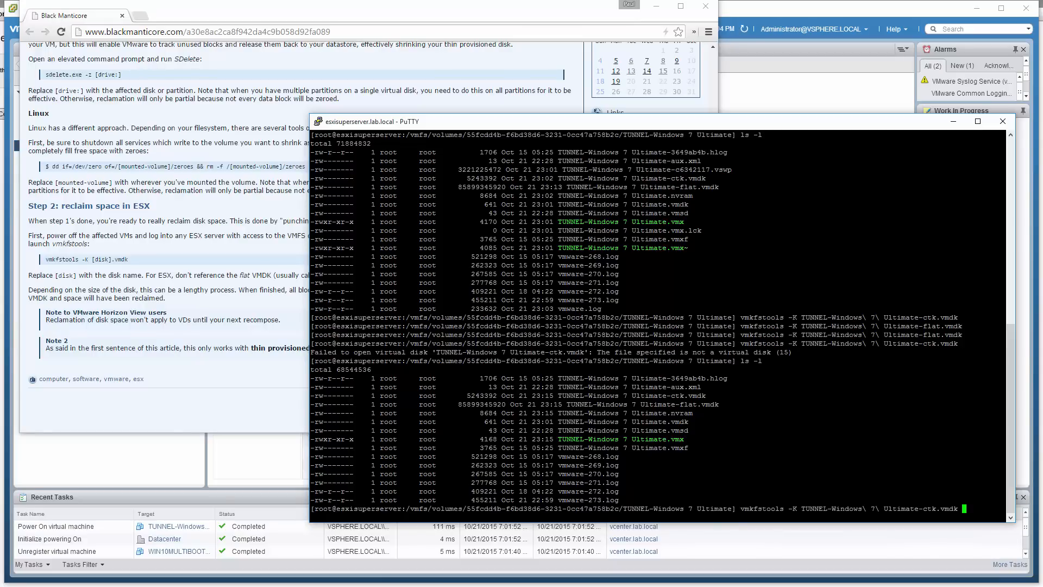
{"action": "key", "text": "BackSpace"}
{"action": "key", "text": "BackSpace"}
{"action": "key", "text": "BackSpace"}
{"action": "key", "text": "BackSpace"}
{"action": "key", "text": "BackSpace"}
{"action": "key", "text": "BackSpace"}
{"action": "key", "text": "BackSpace"}
{"action": "key", "text": "BackSpace"}
{"action": "key", "text": "BackSpace"}
{"action": "key", "text": "BackSpace"}
{"action": "key", "text": "BackSpace"}
{"action": "key", "text": "BackSpace"}
{"action": "key", "text": "BackSpace"}
{"action": "key", "text": "BackSpace"}
{"action": "key", "text": "BackSpace"}
{"action": "key", "text": "BackSpace"}
{"action": "key", "text": "BackSpace"}
{"action": "key", "text": "BackSpace"}
{"action": "key", "text": "BackSpace"}
{"action": "key", "text": "BackSpace"}
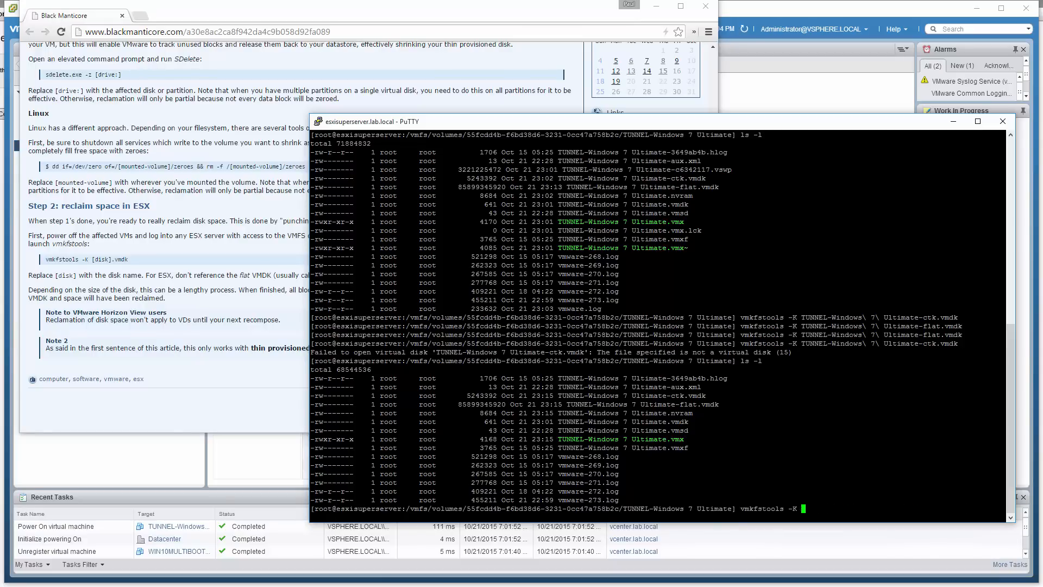
{"action": "key", "text": "BackSpace"}
{"action": "type", "text": "Tu"}
{"action": "key", "text": "Tab"}
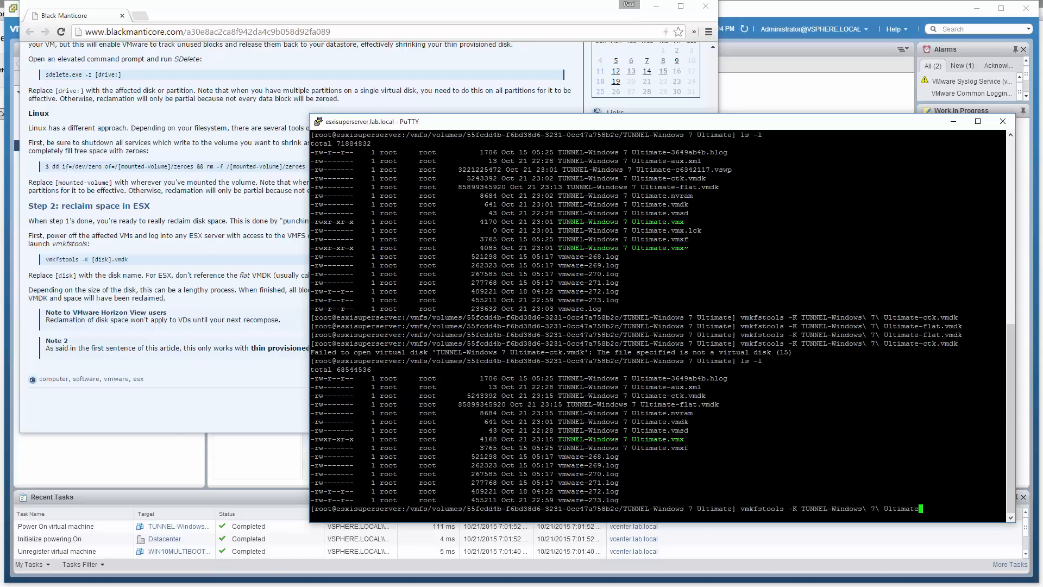
{"action": "type", "text": ".vmdk"}
{"action": "key", "text": "Return"}
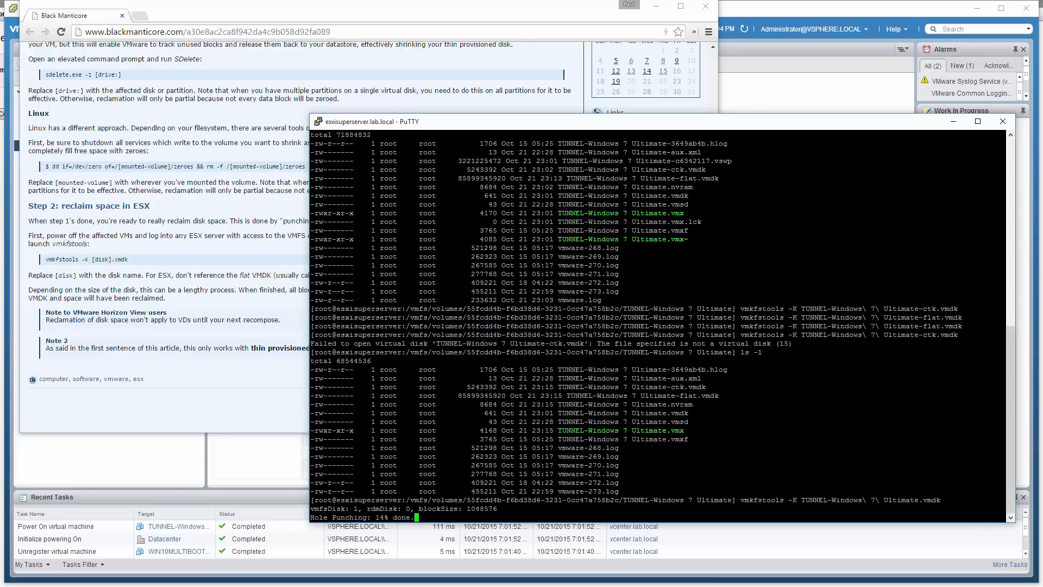
Review the start of the disk space reclaiming article, and return to the PuTTY terminal to check the hole punching
{"action": "left_click", "coordinate": [239, 126]}
{"action": "scroll", "coordinate": [239, 126], "scroll_direction": "up", "scroll_amount": 3}
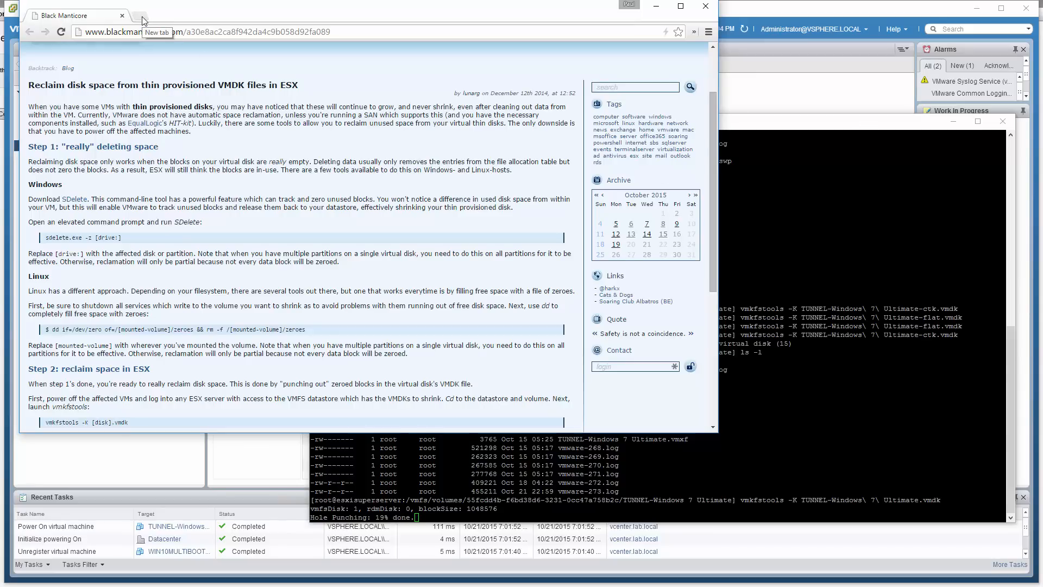
{"action": "left_click", "coordinate": [804, 126]}
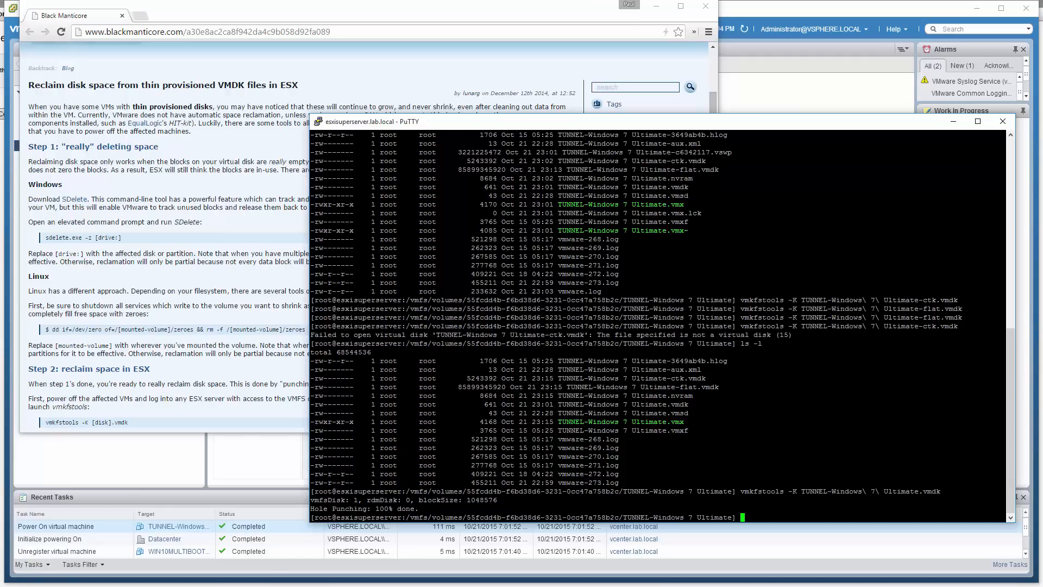
Minimize the terminal and article windows, and refresh the datastore file list in the vSphere Web Client
{"action": "left_click", "coordinate": [953, 122]}
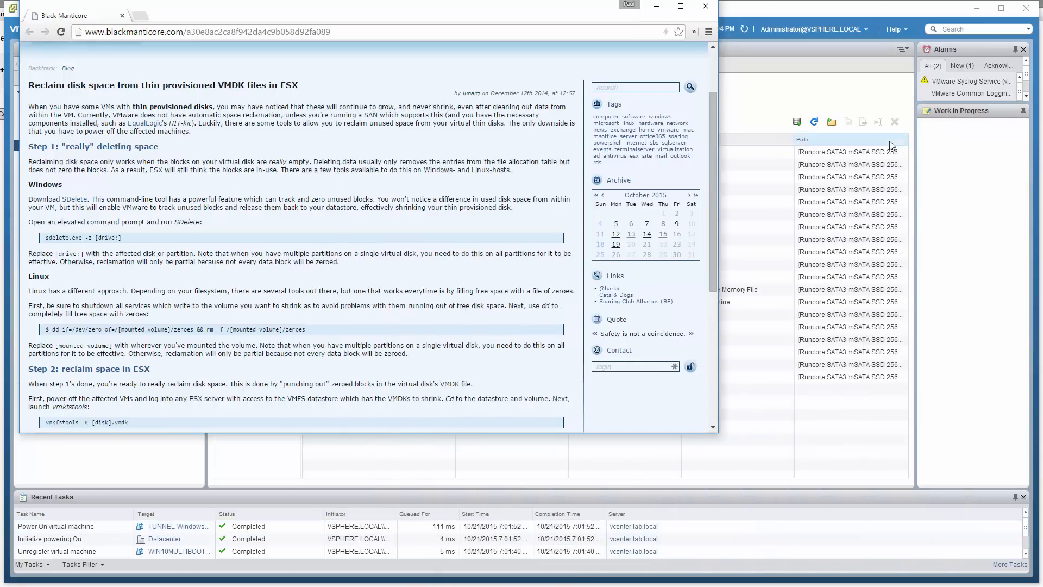
{"action": "left_click", "coordinate": [656, 7]}
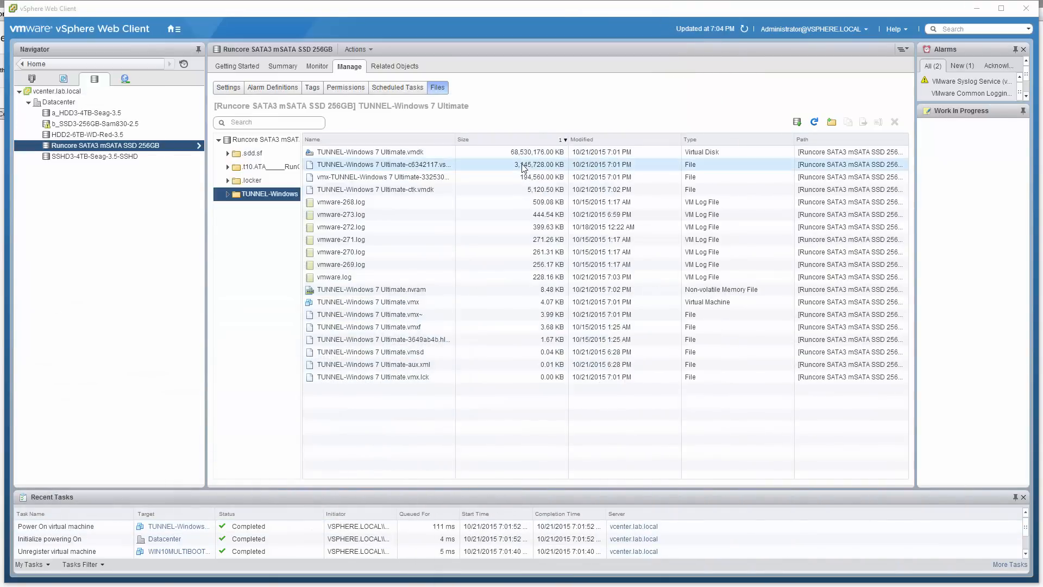
{"action": "left_click", "coordinate": [745, 28]}
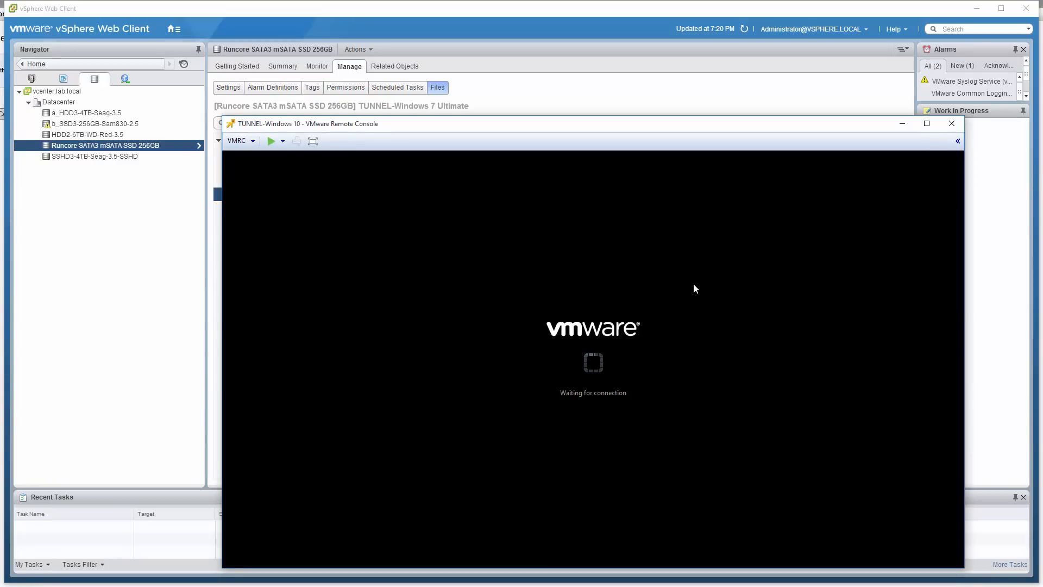
{"action": "left_click", "coordinate": [170, 150]}
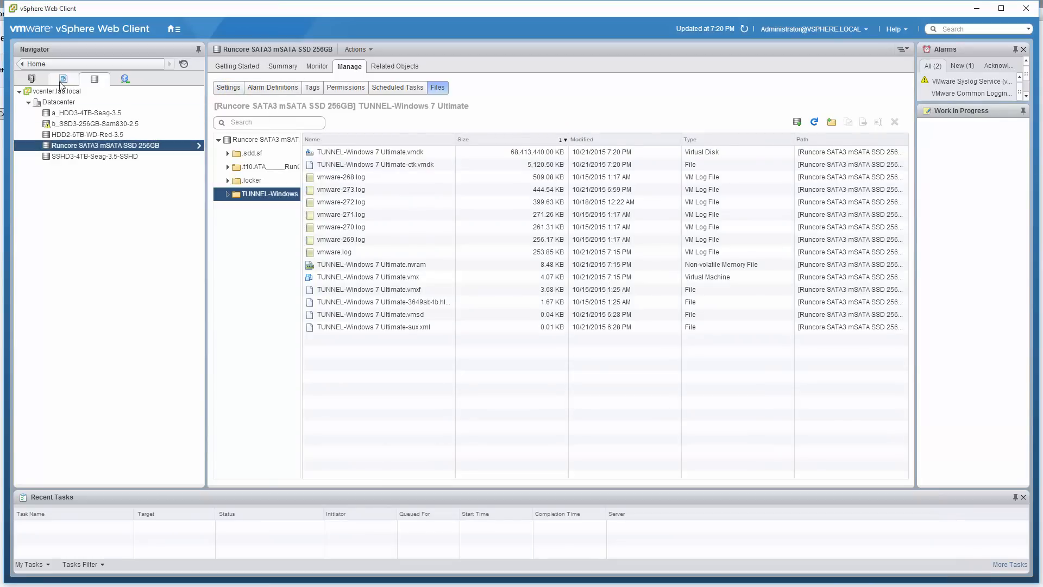
Examine the advanced configuration parameters of the TUNNEL-Windows 10 VM, and close its settings without saving
{"action": "left_click", "coordinate": [32, 78]}
{"action": "left_click", "coordinate": [172, 157]}
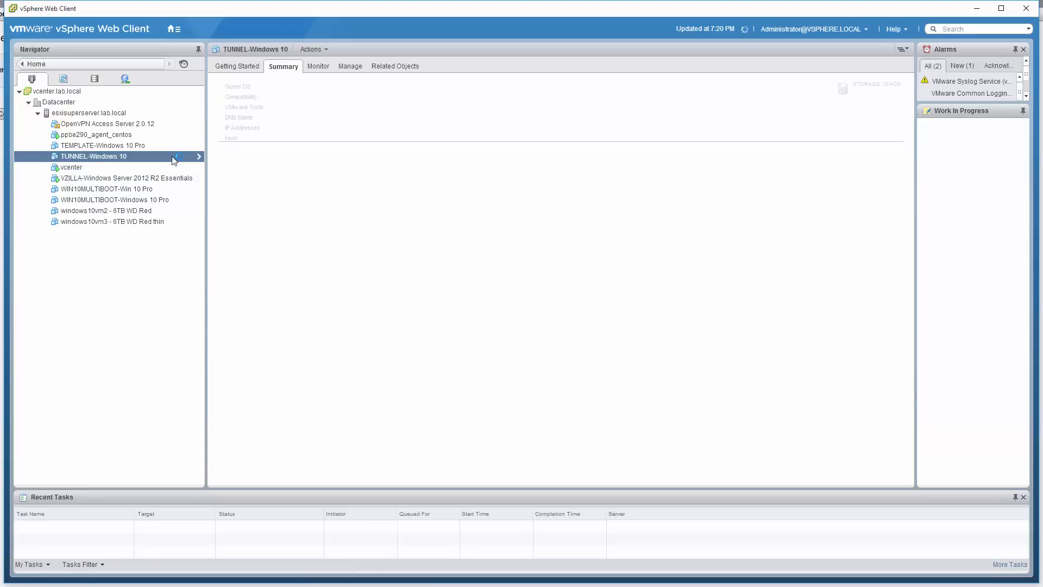
{"action": "right_click", "coordinate": [174, 160]}
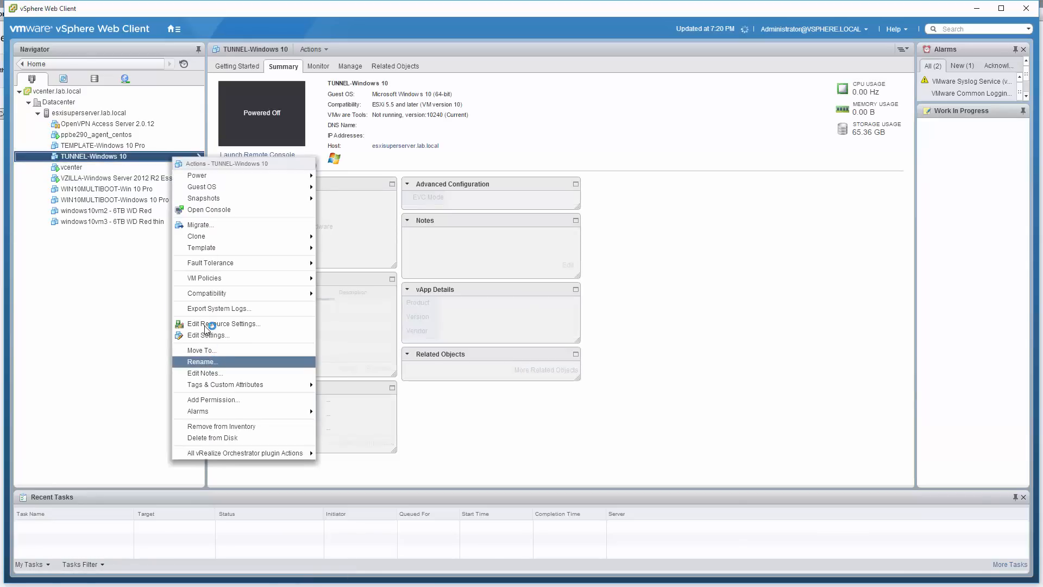
{"action": "left_click", "coordinate": [209, 334]}
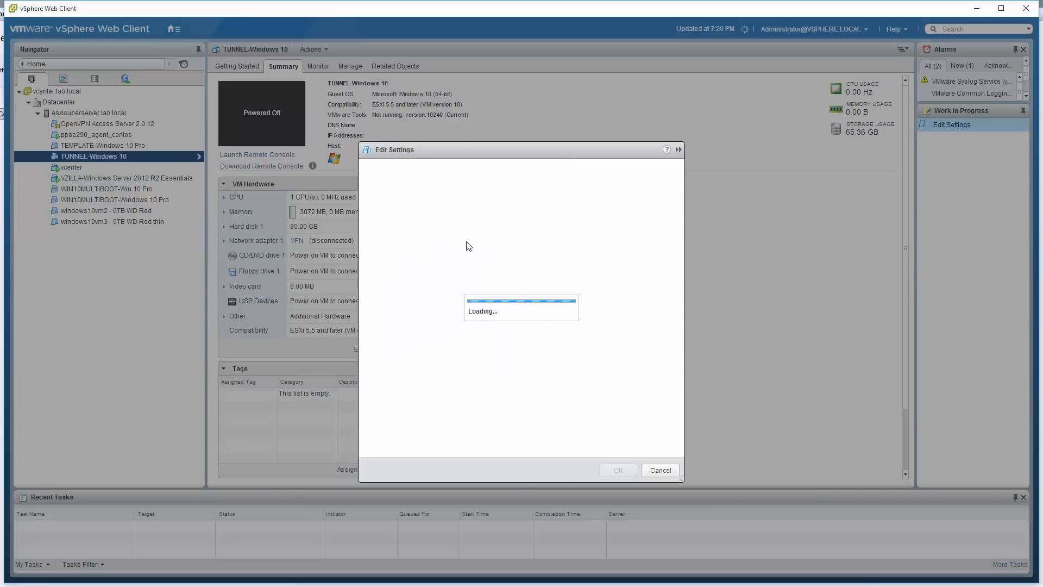
{"action": "left_click", "coordinate": [444, 170]}
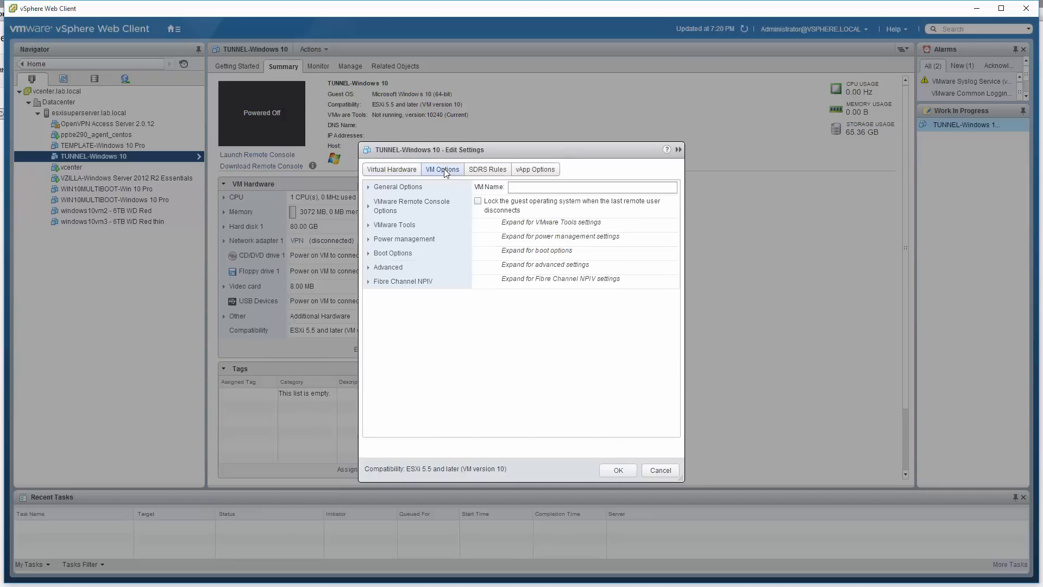
{"action": "left_click", "coordinate": [369, 269]}
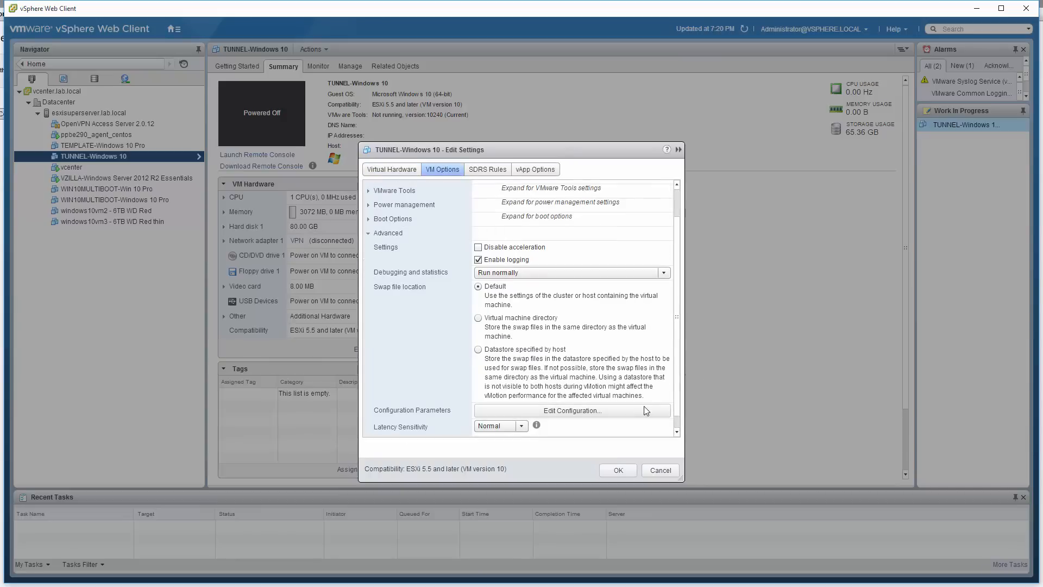
{"action": "left_click", "coordinate": [646, 410]}
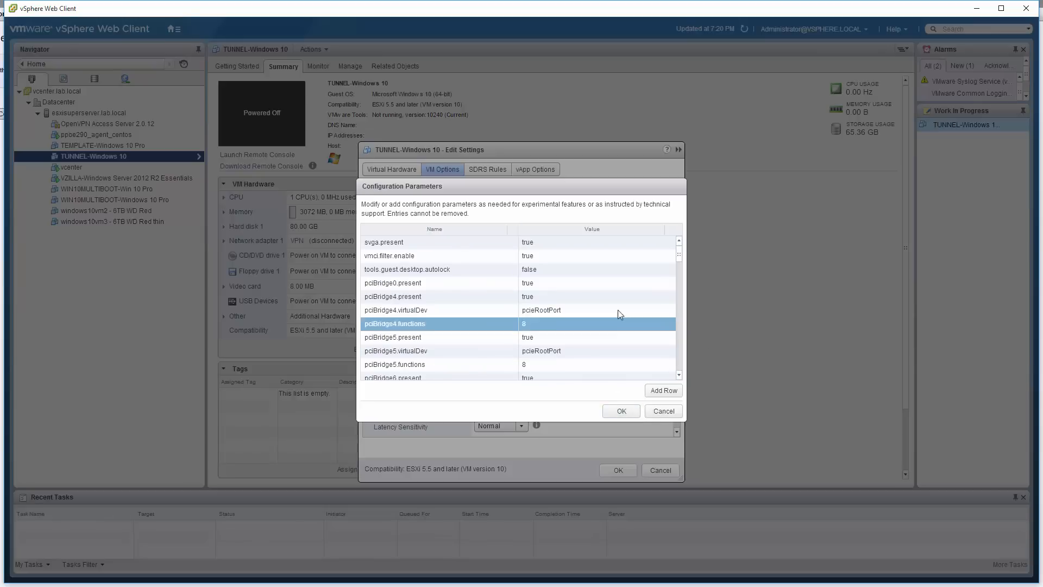
{"action": "scroll", "coordinate": [617, 310], "scroll_direction": "down", "scroll_amount": 15}
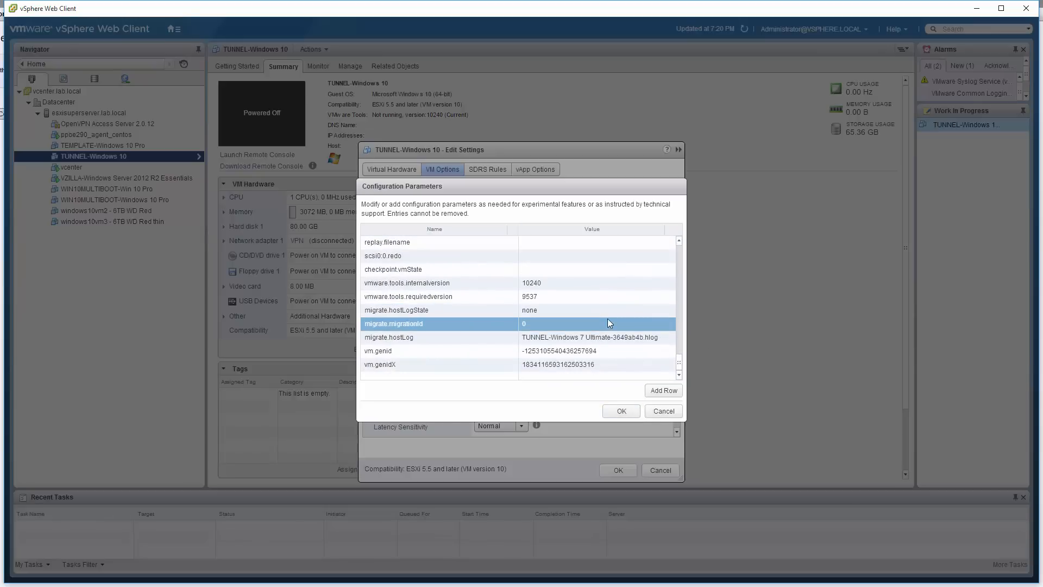
{"action": "left_click", "coordinate": [669, 414]}
{"action": "left_click", "coordinate": [655, 467]}
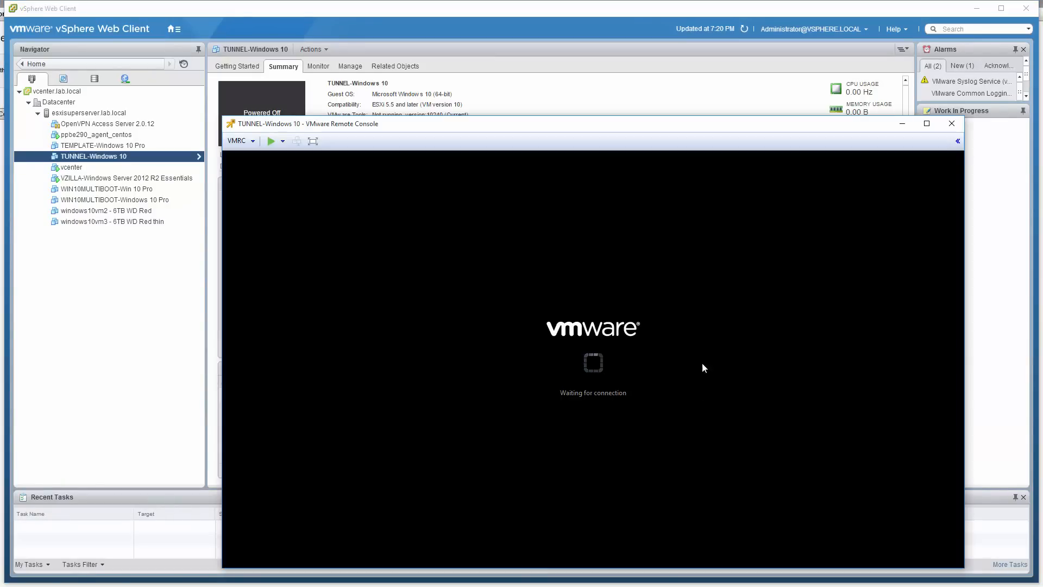
Power on the TUNNEL-Windows 10 VM from the remote console and sign in to Windows with the account password
{"action": "left_click", "coordinate": [268, 145]}
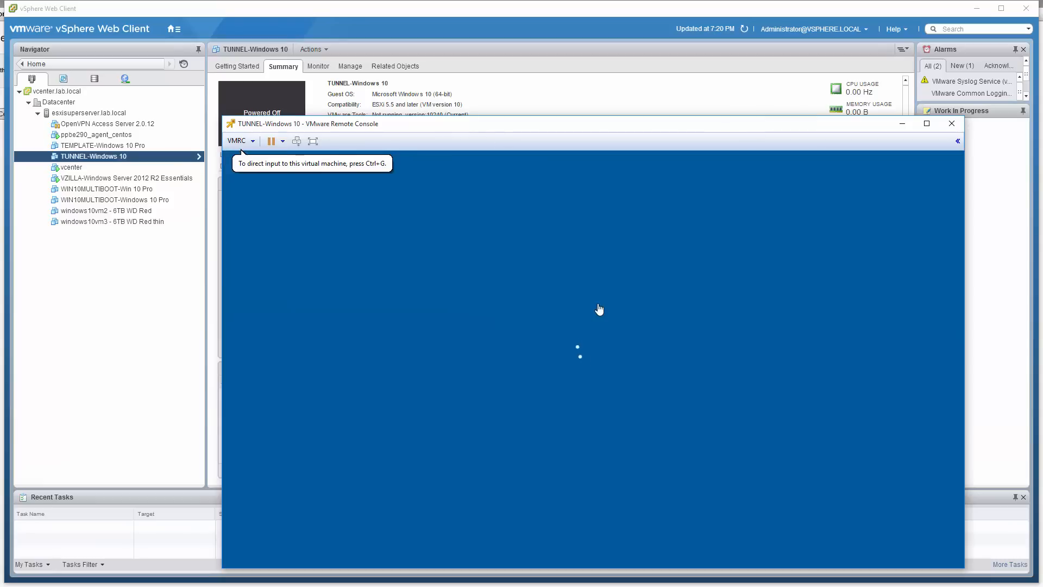
{"action": "left_click", "coordinate": [601, 324]}
{"action": "left_click", "coordinate": [601, 324]}
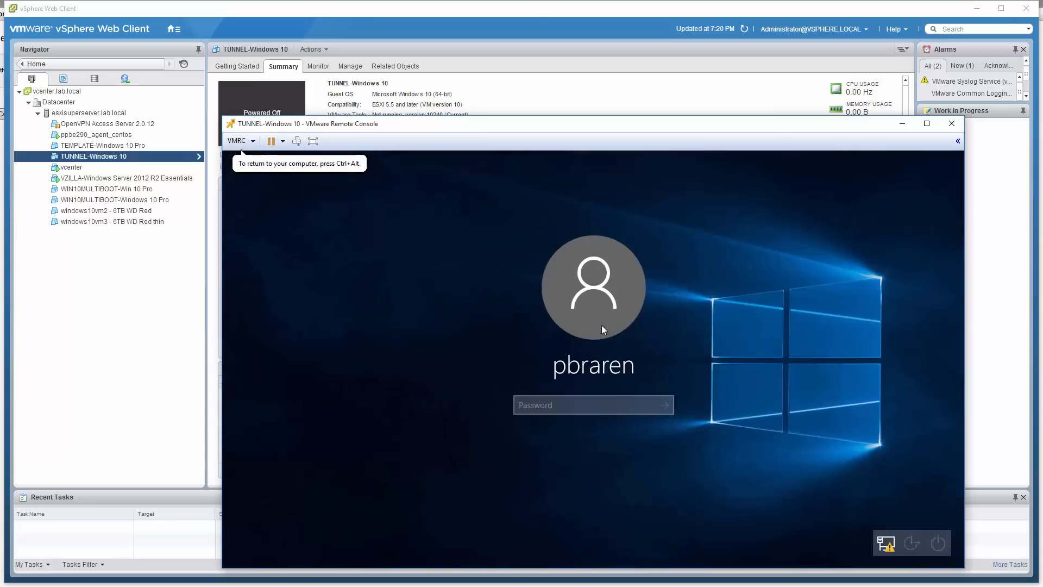
{"action": "type", "text": "**********"}
{"action": "key", "text": "Return"}
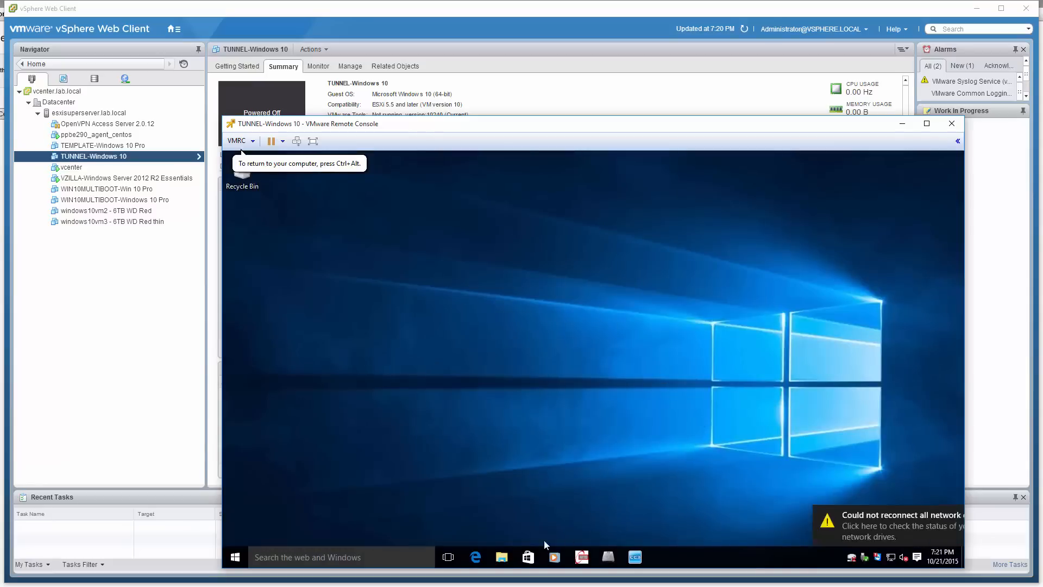
In the guest's Edge browser, search the web for "sdelete microsoft" and open the SDelete page on TechNet
{"action": "left_click", "coordinate": [481, 561]}
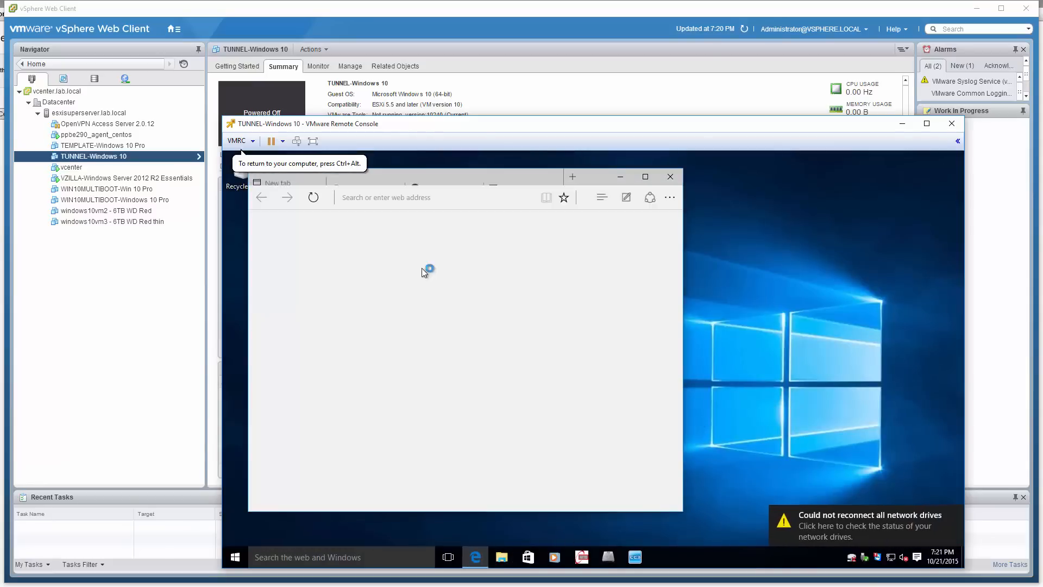
{"action": "left_click", "coordinate": [383, 201]}
{"action": "type", "text": "sdel"}
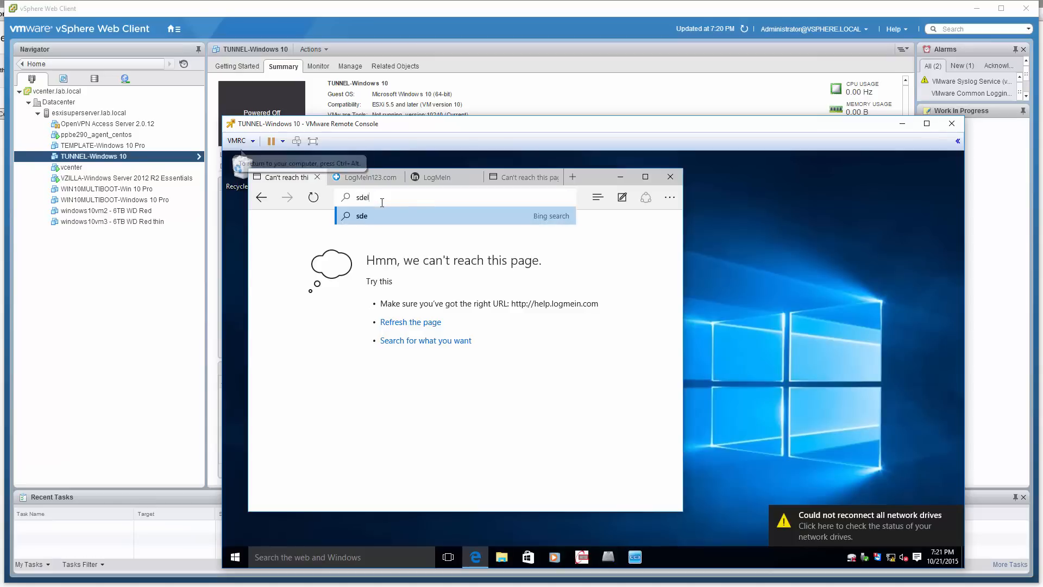
{"action": "type", "text": "ete microsoft"}
{"action": "key", "text": "Return"}
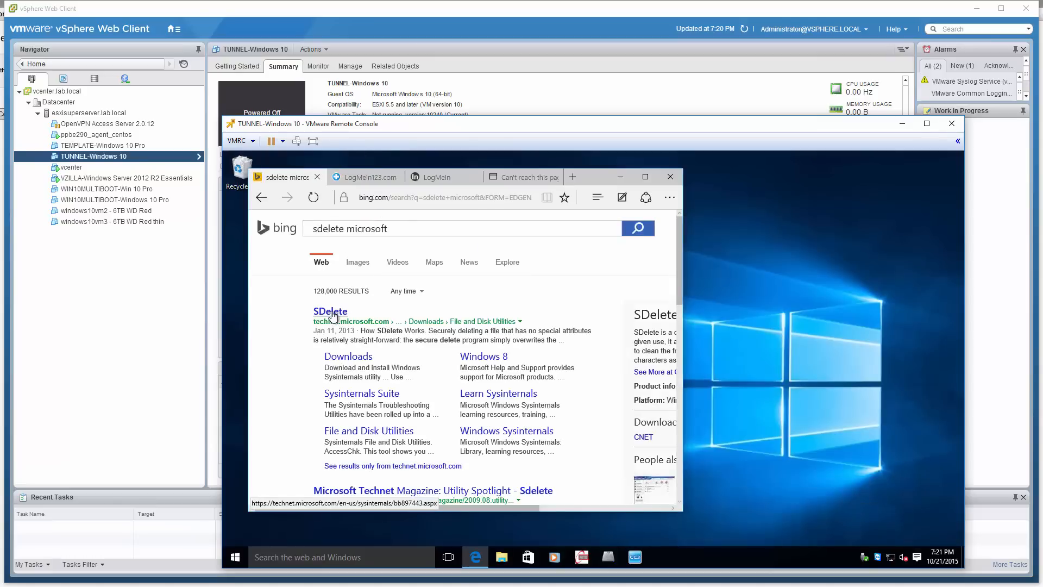
{"action": "left_click", "coordinate": [332, 313]}
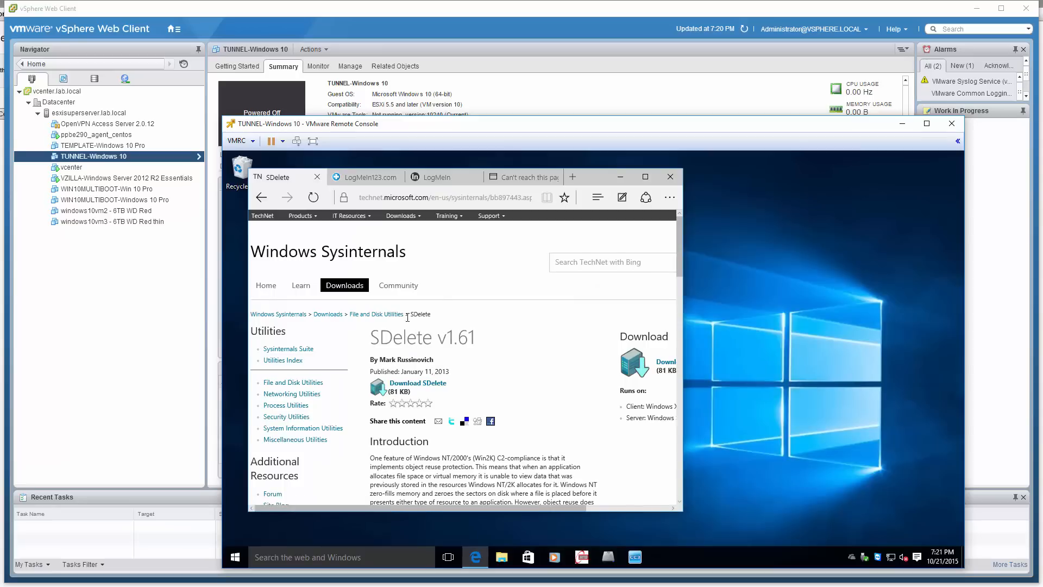
Download SDelete v1.61 and open the folder holding the downloaded file
{"action": "left_click", "coordinate": [423, 385]}
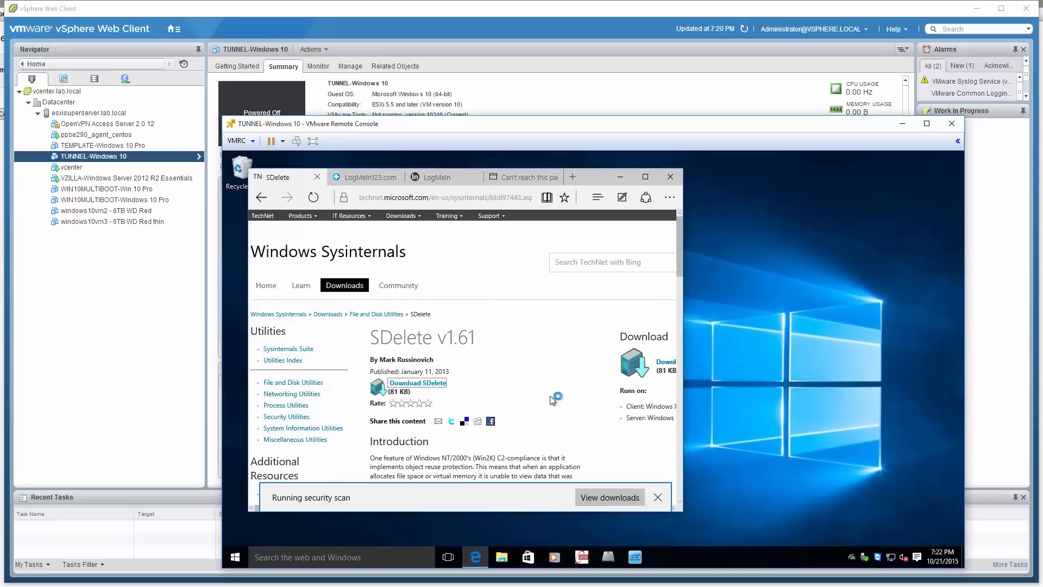
{"action": "left_click", "coordinate": [594, 500]}
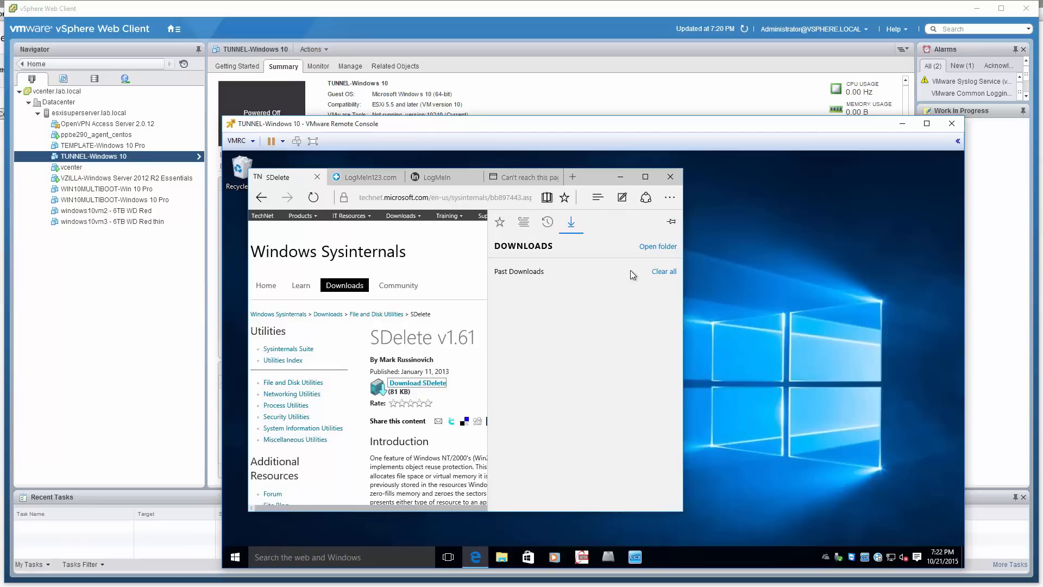
{"action": "left_click", "coordinate": [657, 246]}
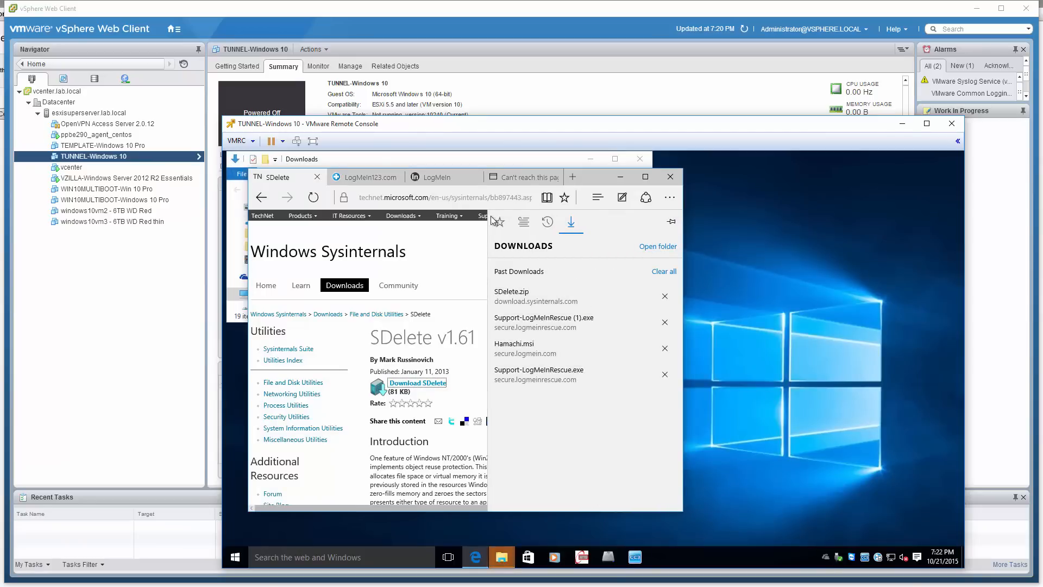
Close the browser and extract the SDelete archive into the Downloads\SDelete folder, showing the extracted files when complete
{"action": "left_click", "coordinate": [670, 176]}
{"action": "left_click", "coordinate": [438, 243]}
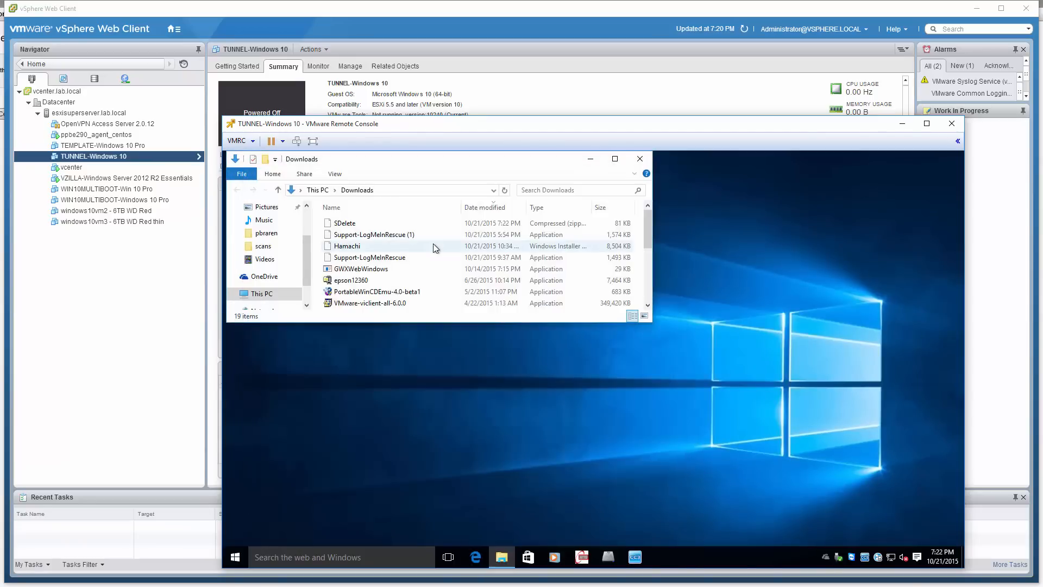
{"action": "left_click", "coordinate": [377, 225]}
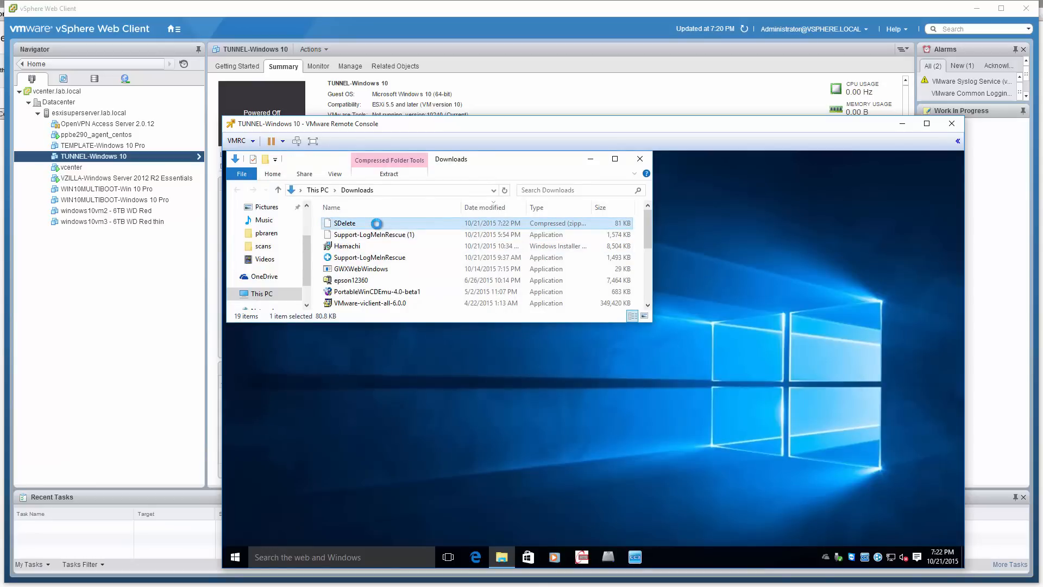
{"action": "double_click", "coordinate": [378, 227]}
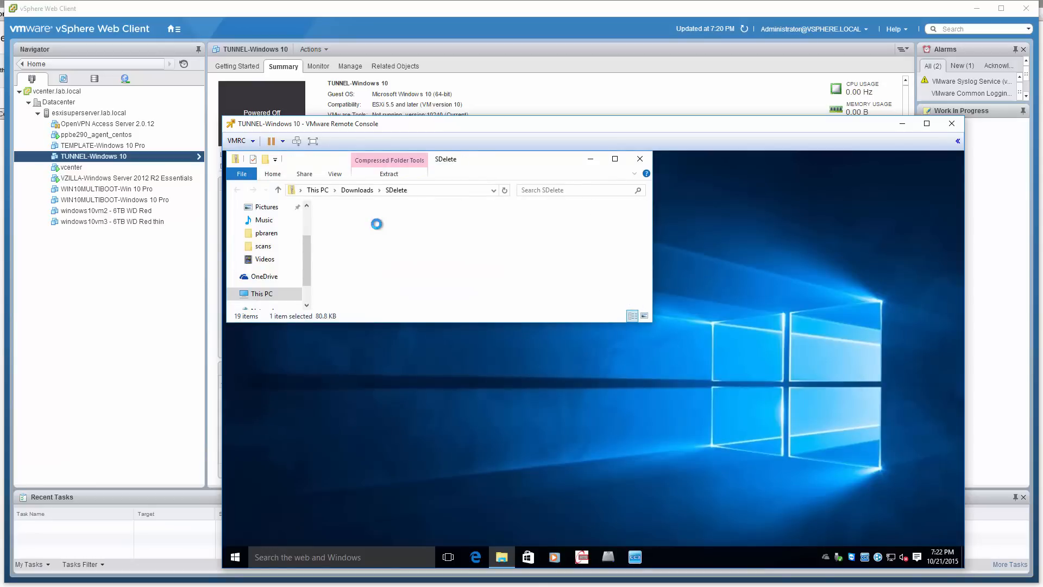
{"action": "left_click", "coordinate": [368, 190]}
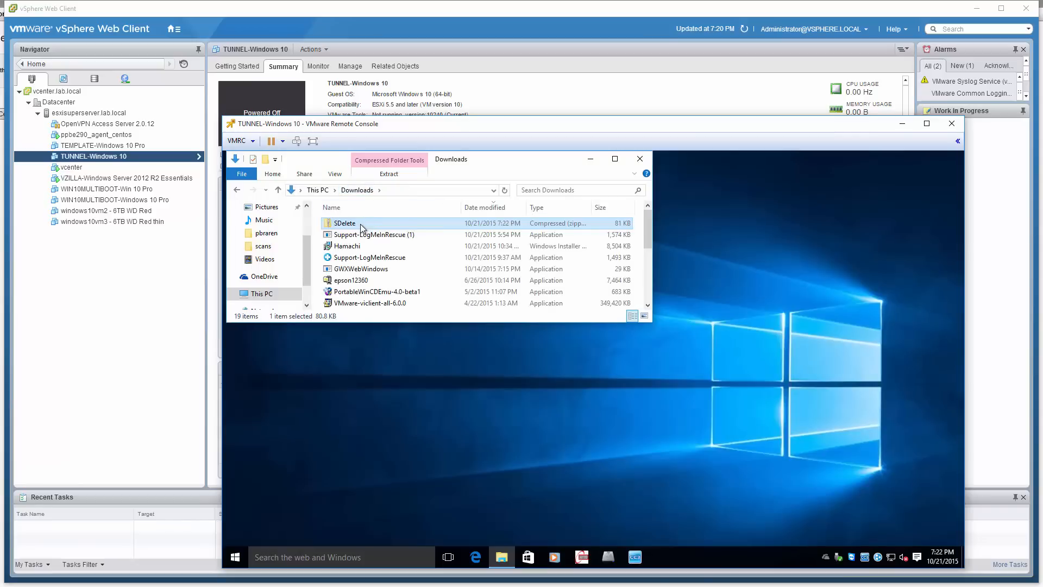
{"action": "right_click", "coordinate": [361, 225]}
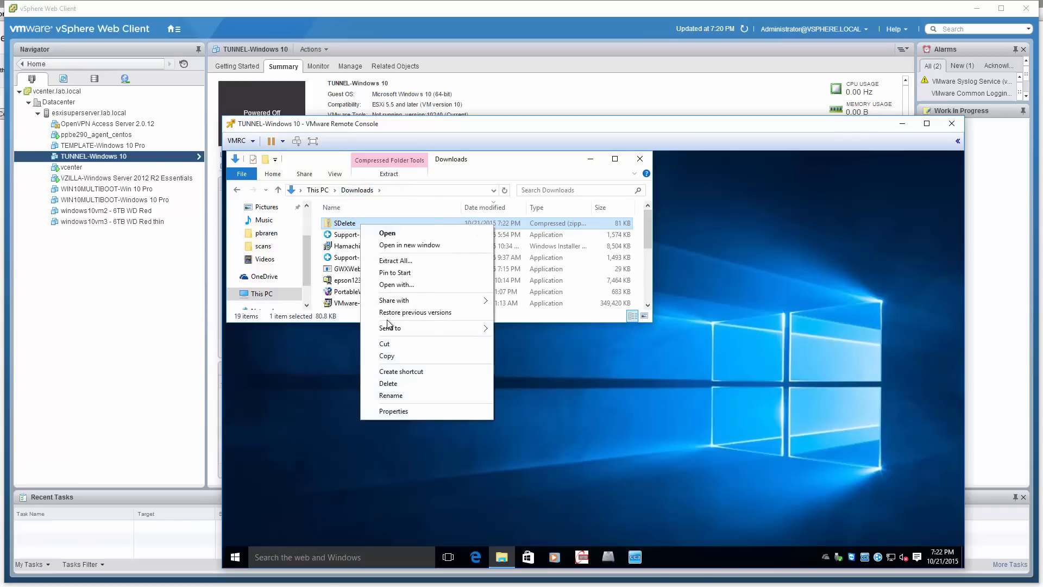
{"action": "left_click", "coordinate": [395, 261]}
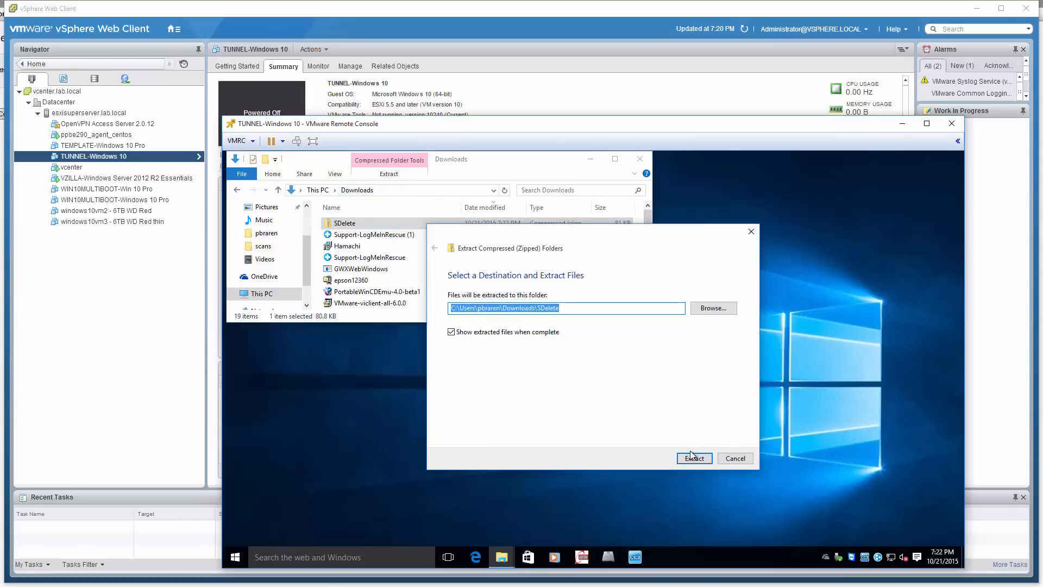
{"action": "left_click", "coordinate": [692, 457]}
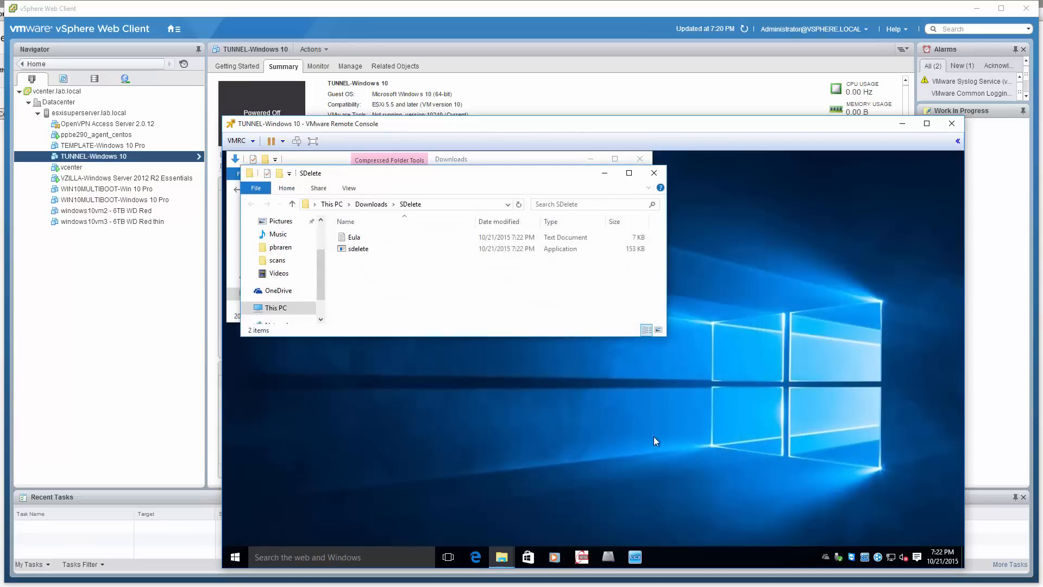
Run the extracted sdelete application once, accept its license agreement, and minimize the open folder windows
{"action": "double_click", "coordinate": [361, 248]}
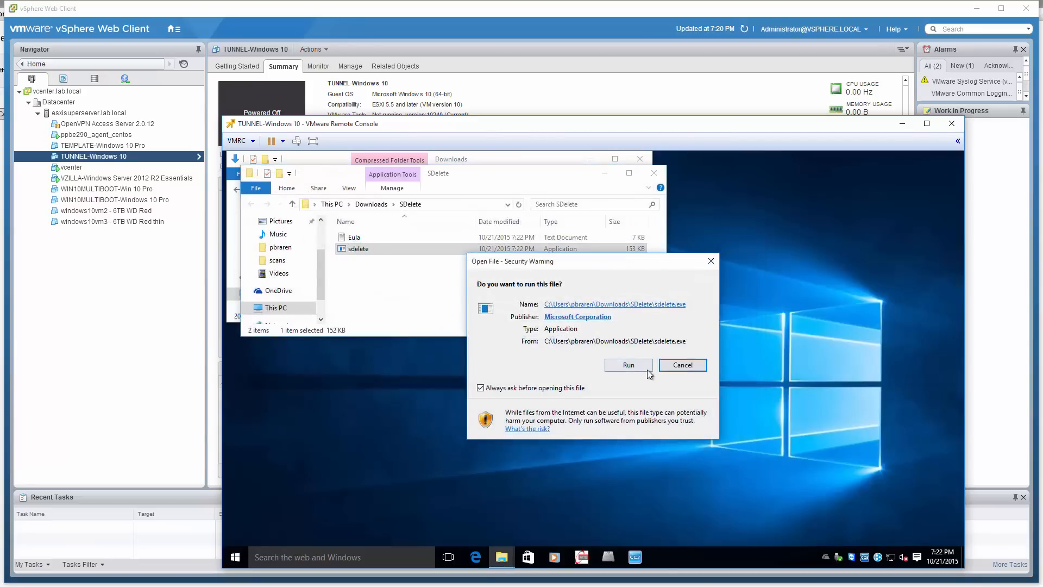
{"action": "left_click", "coordinate": [647, 369]}
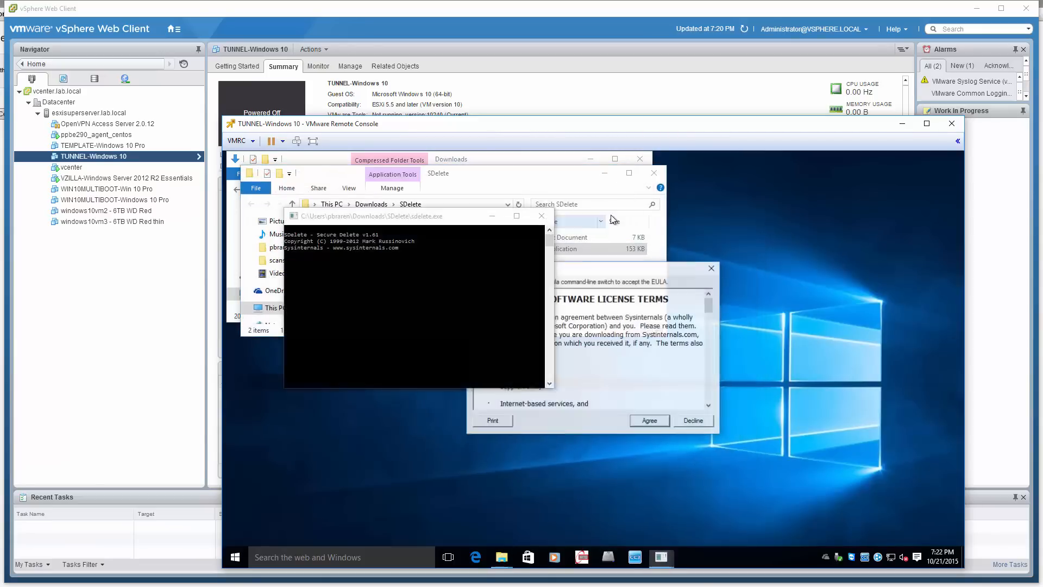
{"action": "left_click", "coordinate": [663, 423]}
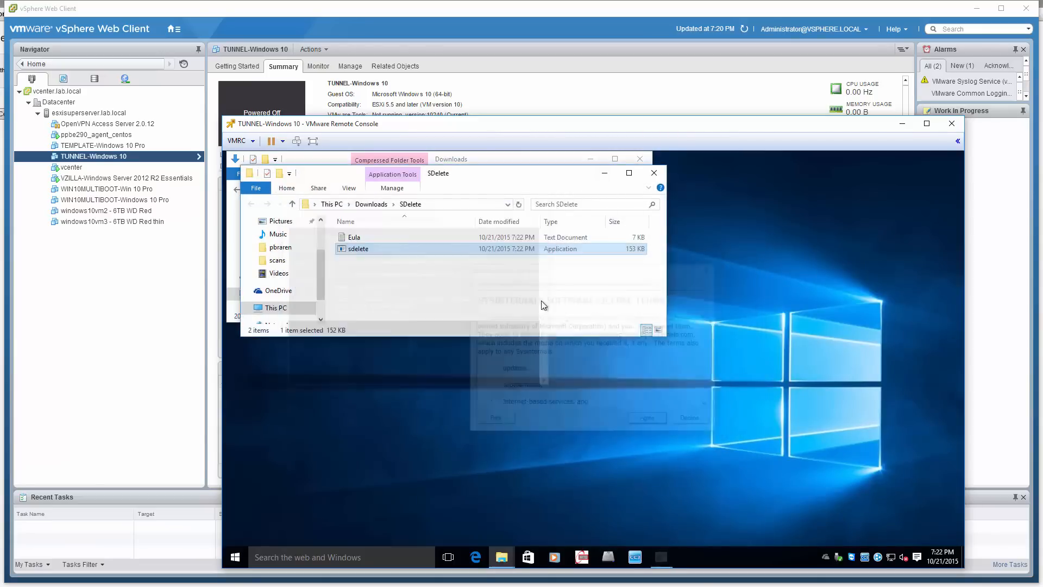
{"action": "left_click", "coordinate": [605, 174]}
{"action": "left_click", "coordinate": [590, 159]}
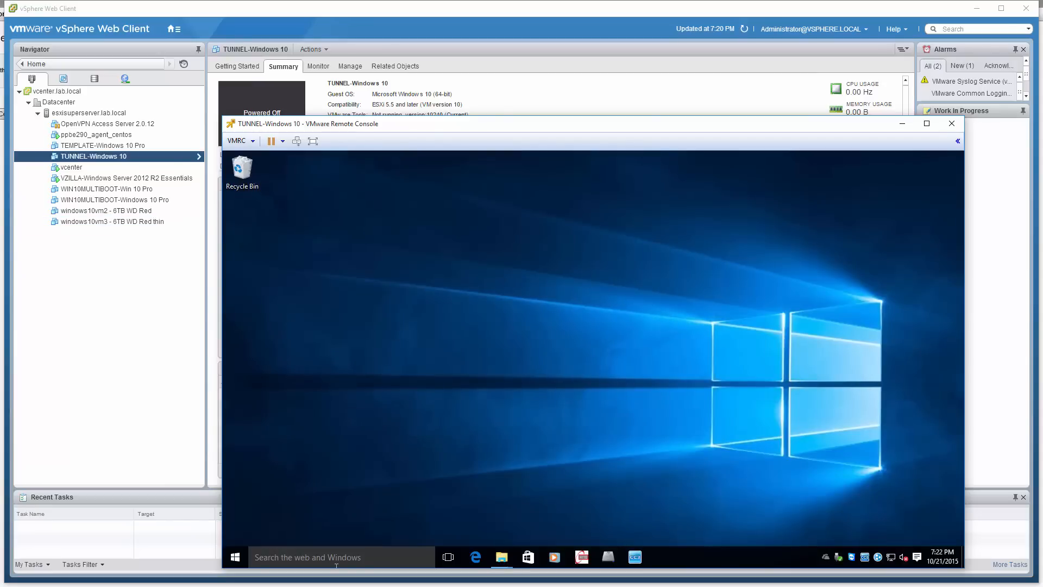
Check the SDelete instructions in the Black Manticore article, and open an elevated Command Prompt in the Windows 10 guest
{"action": "key", "text": "alt+Tab"}
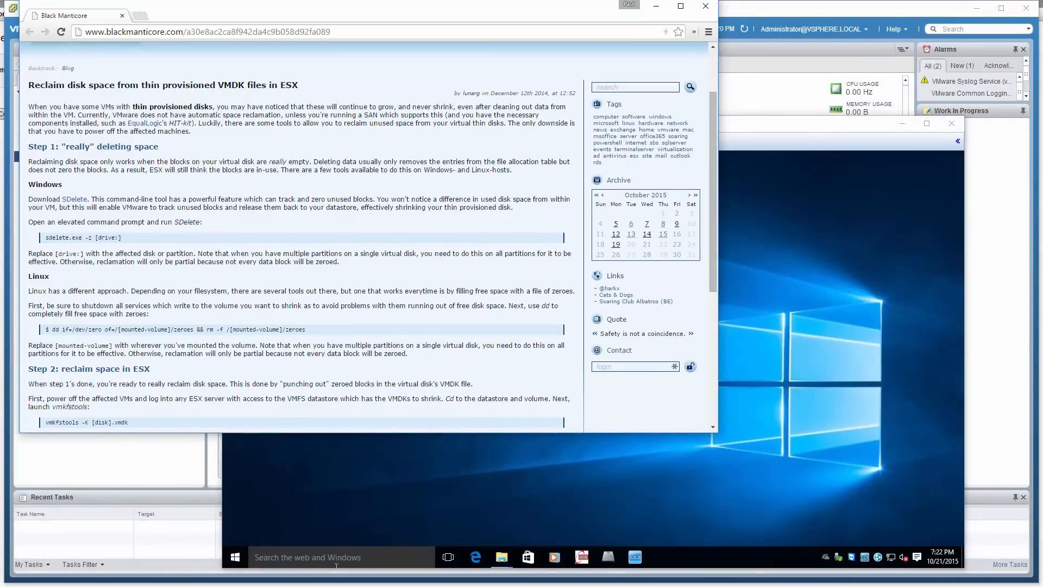
{"action": "left_click", "coordinate": [336, 565]}
{"action": "right_click", "coordinate": [235, 557]}
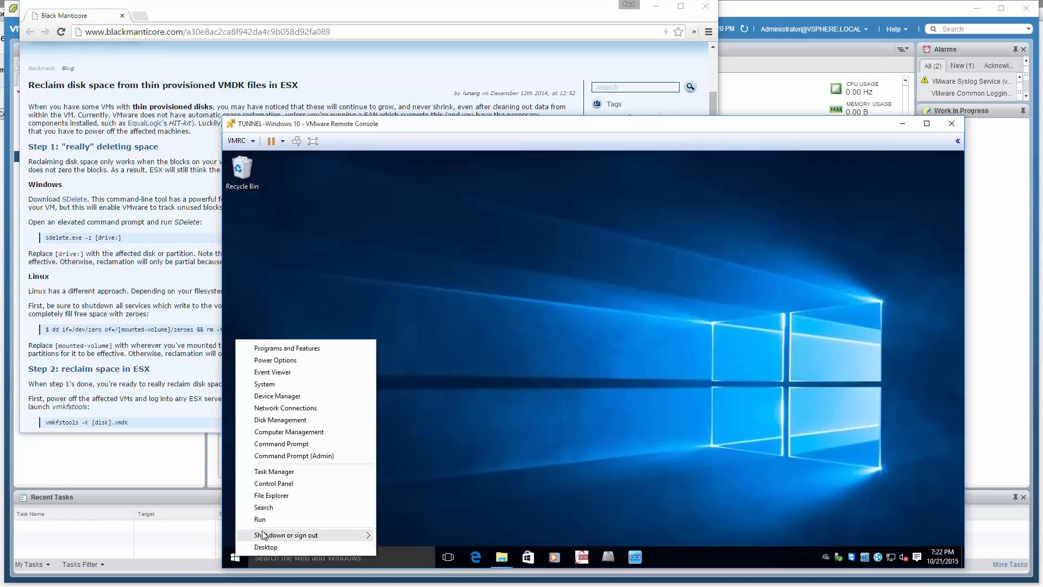
{"action": "left_click", "coordinate": [291, 455]}
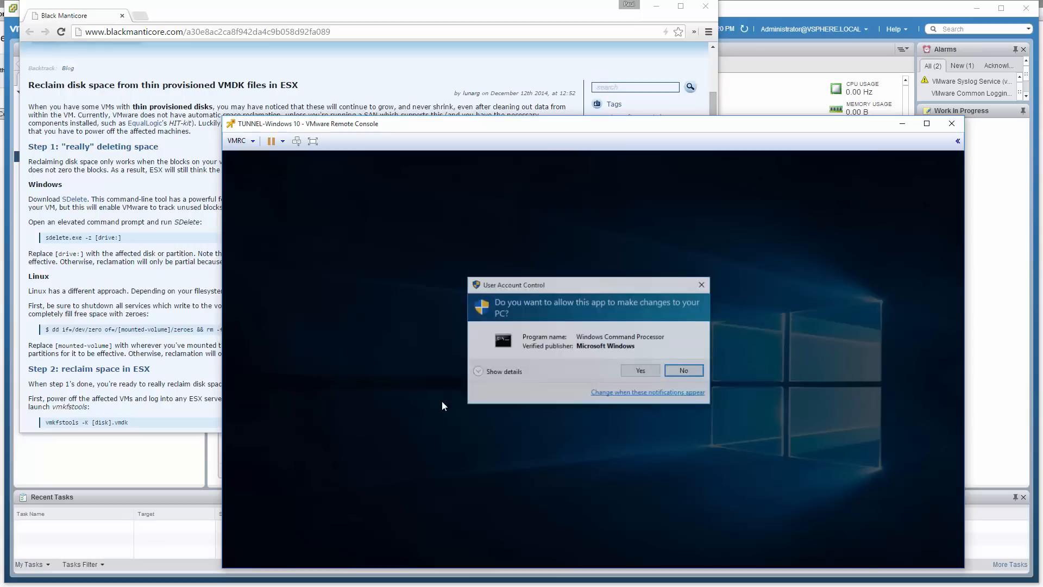
{"action": "left_click", "coordinate": [641, 371]}
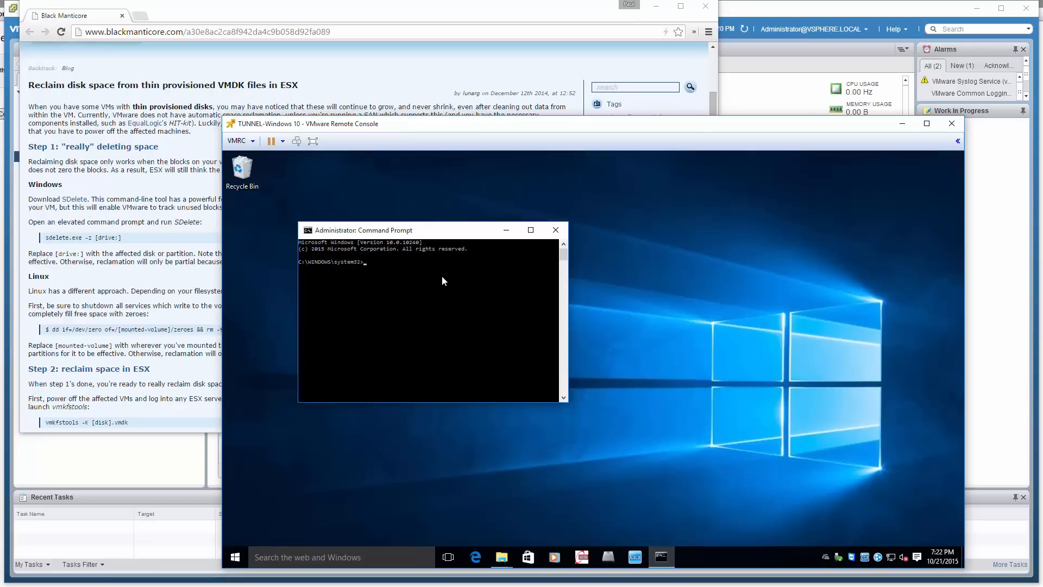
{"action": "type", "text": "downl"}
Copy the extracted SDelete folder from Downloads into C:\util
{"action": "left_click", "coordinate": [502, 556]}
{"action": "left_click", "coordinate": [526, 538]}
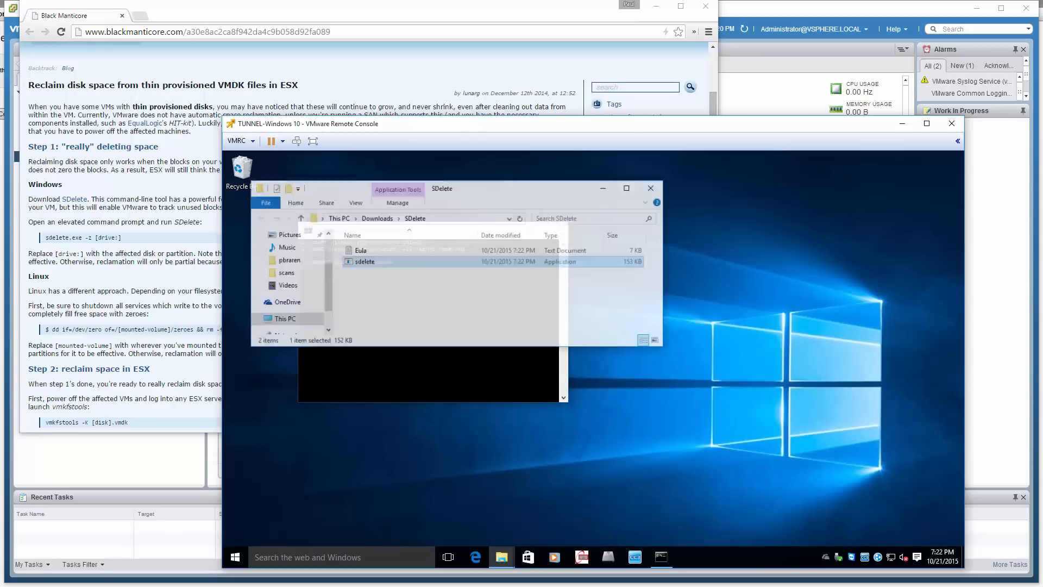
{"action": "left_click", "coordinate": [370, 205]}
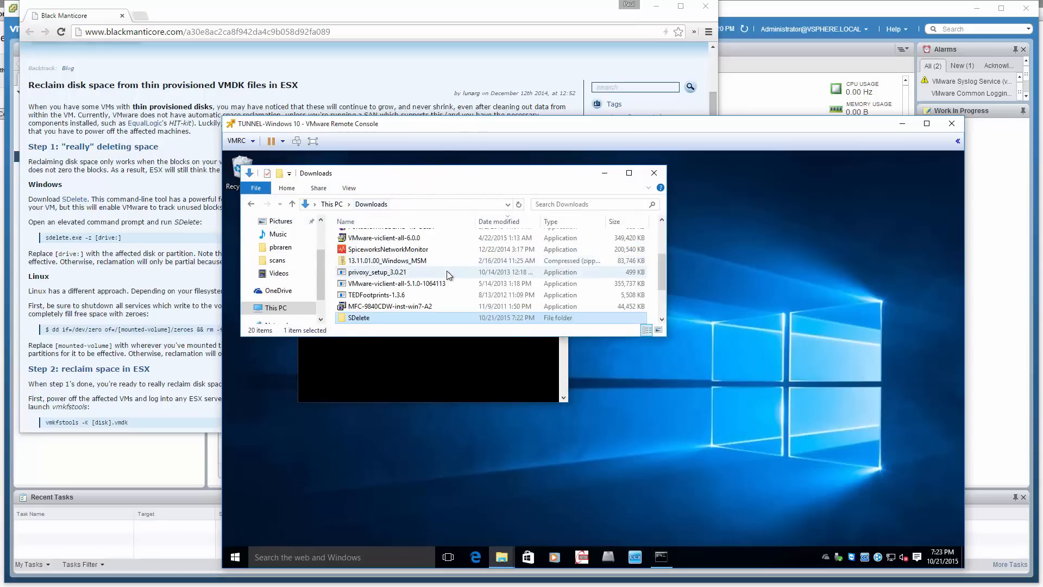
{"action": "right_click", "coordinate": [370, 319]}
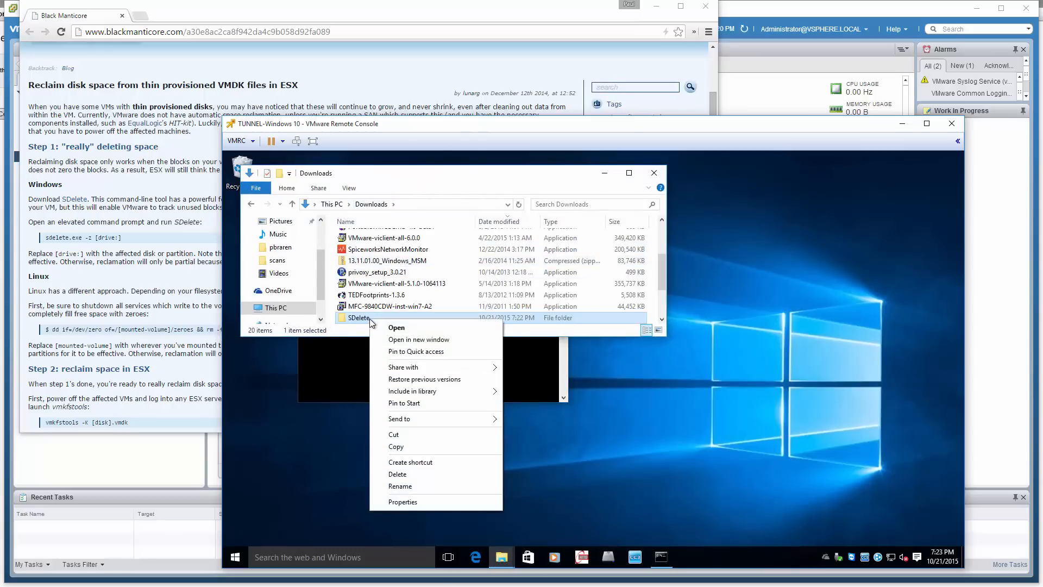
{"action": "left_click", "coordinate": [397, 446]}
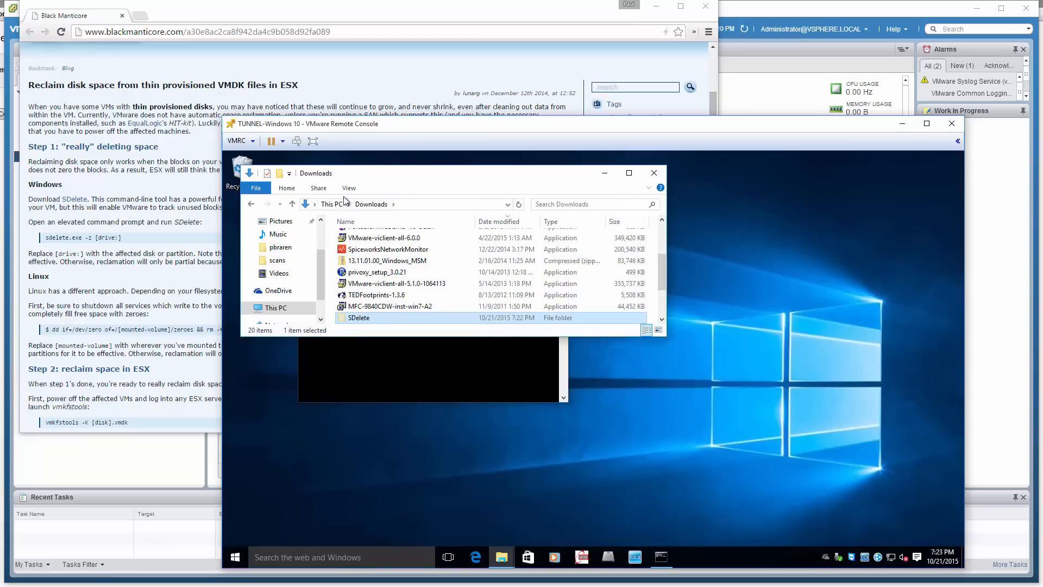
{"action": "left_click", "coordinate": [456, 206]}
{"action": "type", "text": "c:\\"}
{"action": "key", "text": "Return"}
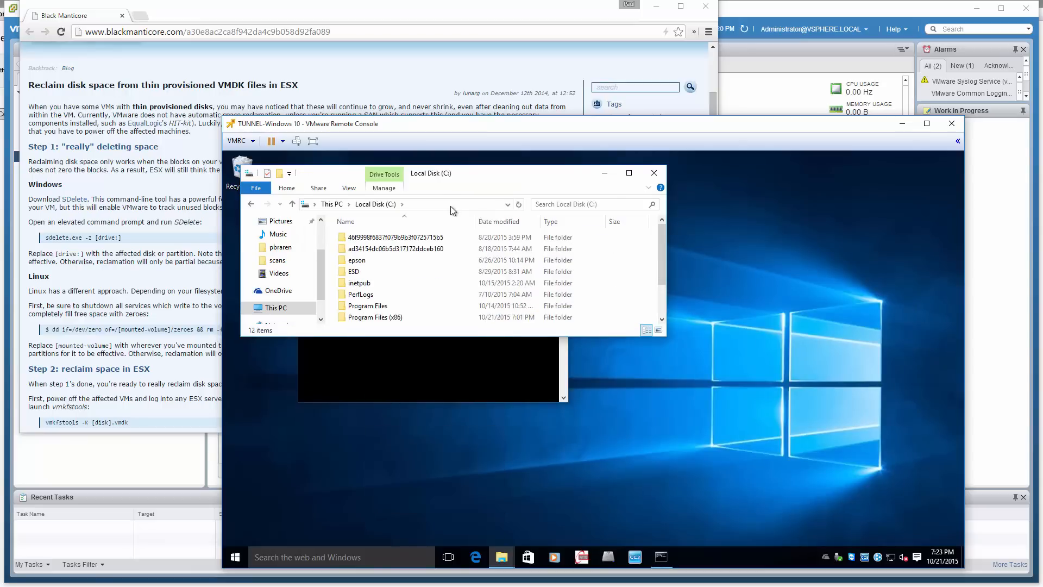
{"action": "scroll", "coordinate": [461, 259], "scroll_direction": "down", "scroll_amount": 2}
{"action": "left_click", "coordinate": [402, 283]}
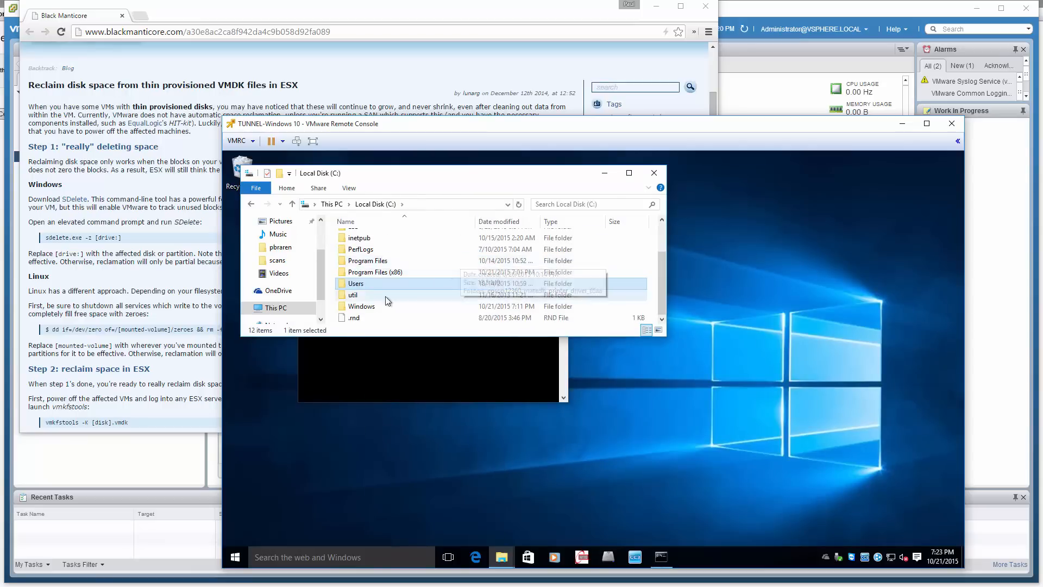
{"action": "double_click", "coordinate": [386, 295]}
{"action": "right_click", "coordinate": [400, 296]}
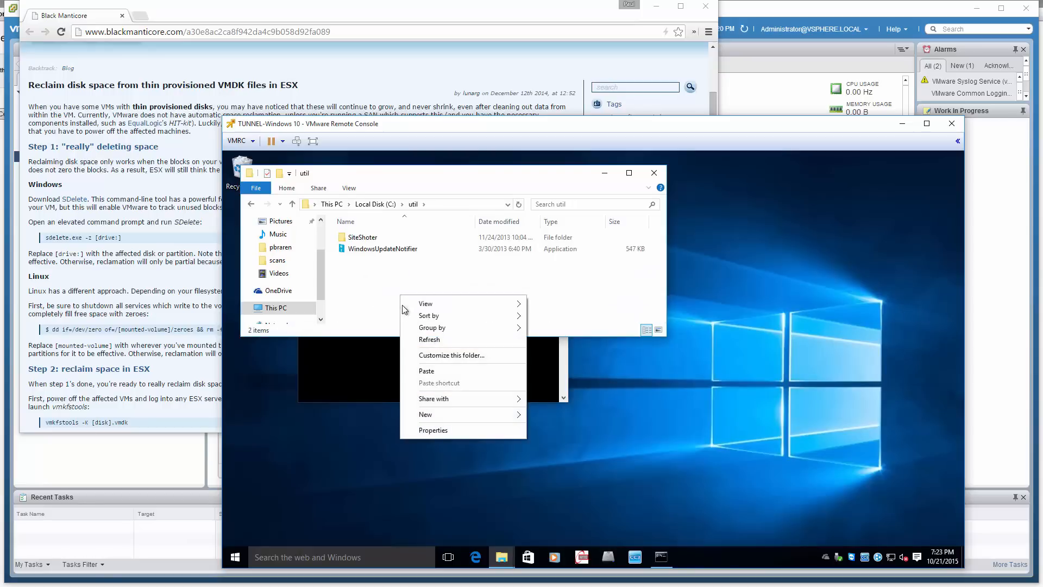
{"action": "left_click", "coordinate": [412, 368]}
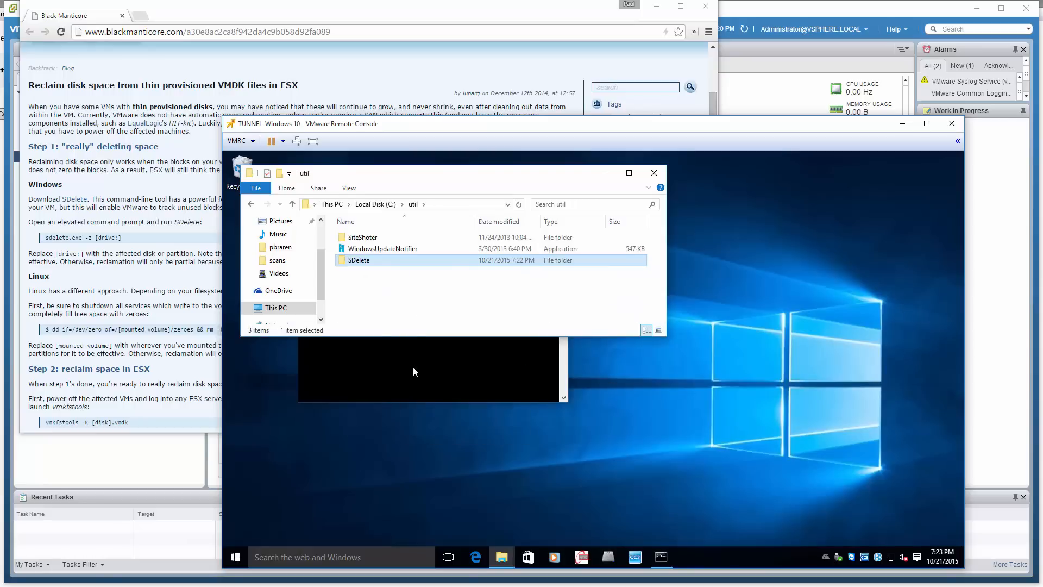
In the elevated Command Prompt, change the directory to \util\ in place of the half-entered path and list its contents
{"action": "left_click", "coordinate": [414, 369]}
{"action": "key", "text": "BackSpace"}
{"action": "key", "text": "BackSpace"}
{"action": "key", "text": "BackSpace"}
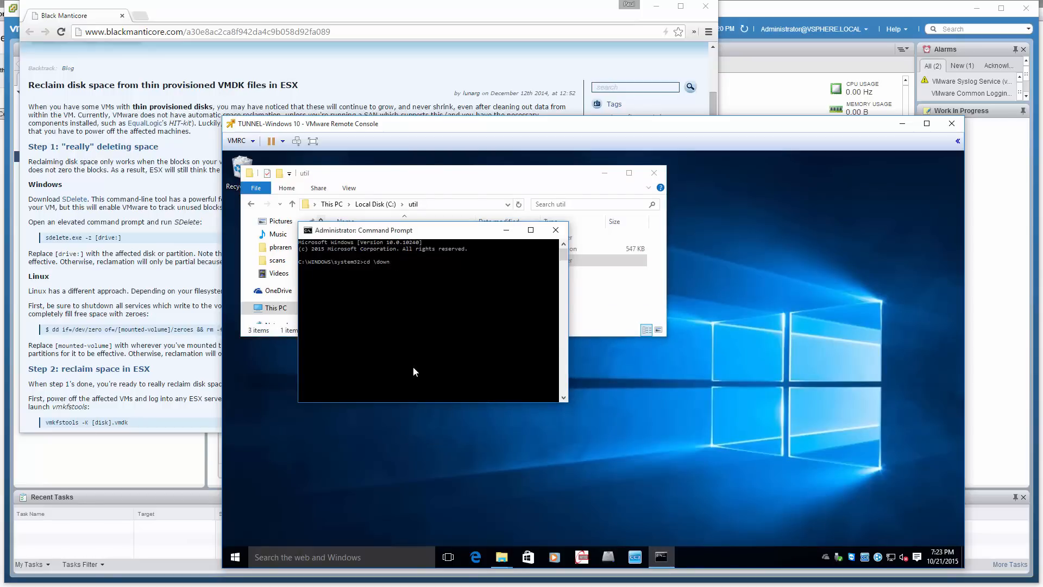
{"action": "key", "text": "BackSpace"}
{"action": "type", "text": "util\\"}
{"action": "key", "text": "Return"}
{"action": "type", "text": "dir"}
{"action": "key", "text": "Return"}
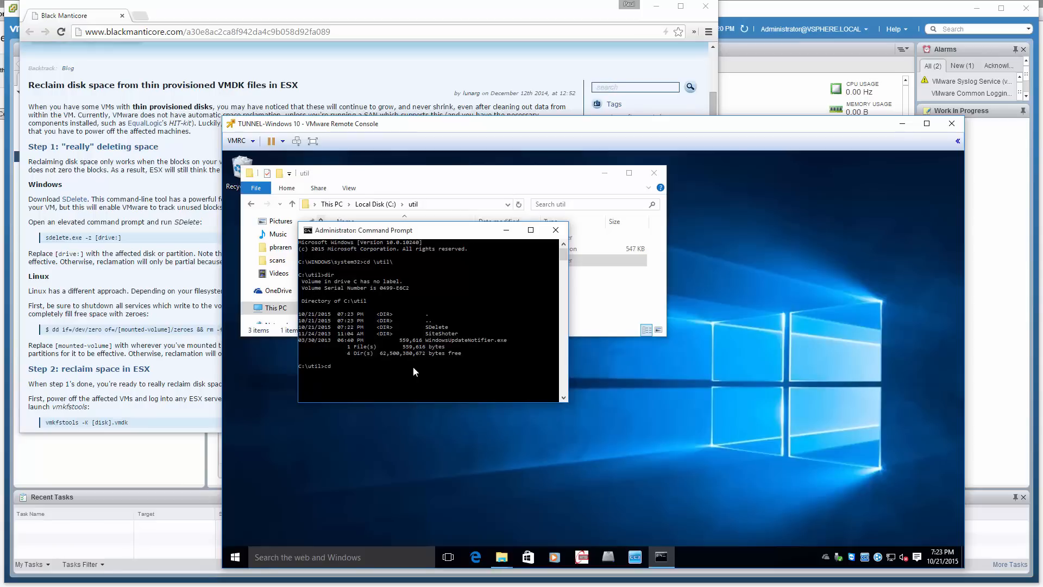
Change into the SDelete subfolder and list its files with dir
{"action": "type", "text": "cd s"}
{"action": "key", "text": "Tab"}
{"action": "key", "text": "Return"}
{"action": "type", "text": "ls"}
{"action": "key", "text": "Return"}
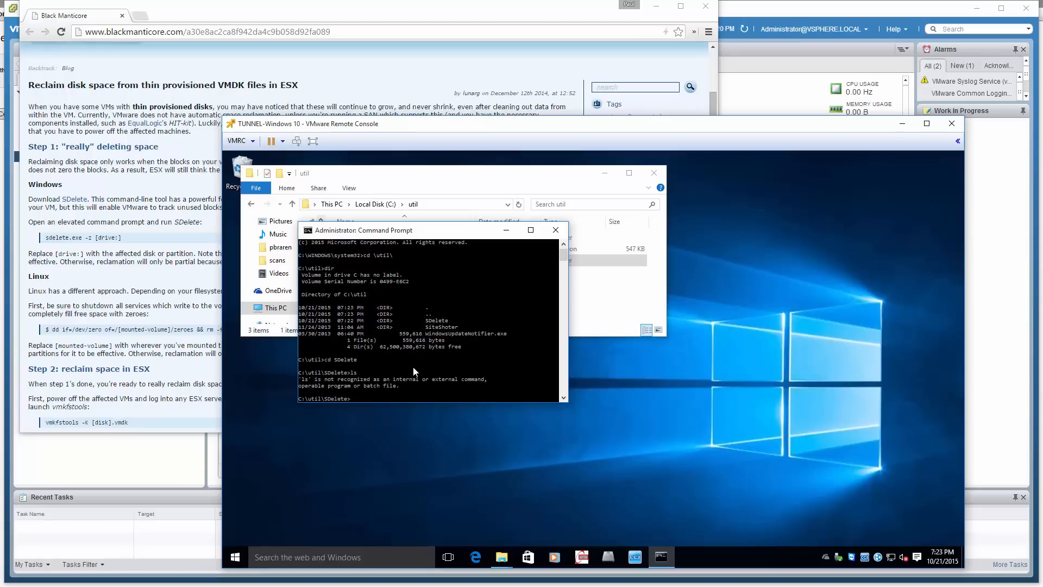
{"action": "type", "text": "dir"}
{"action": "key", "text": "Return"}
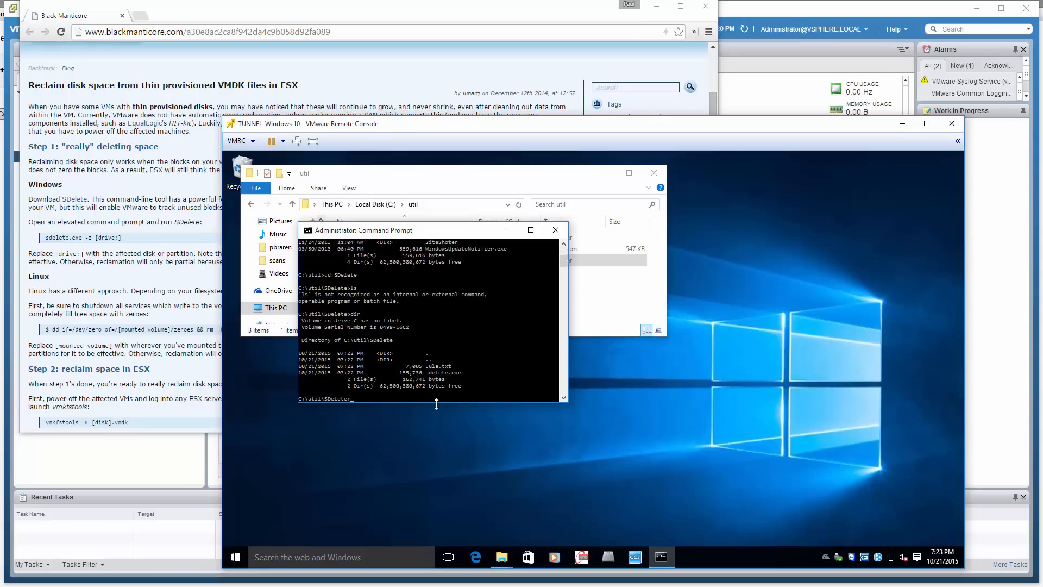
Zero the free space on the guest's C: drive with the command sdelete.exe -z c:
{"action": "type", "text": "sd"}
{"action": "key", "text": "Tab"}
{"action": "key", "text": "Return"}
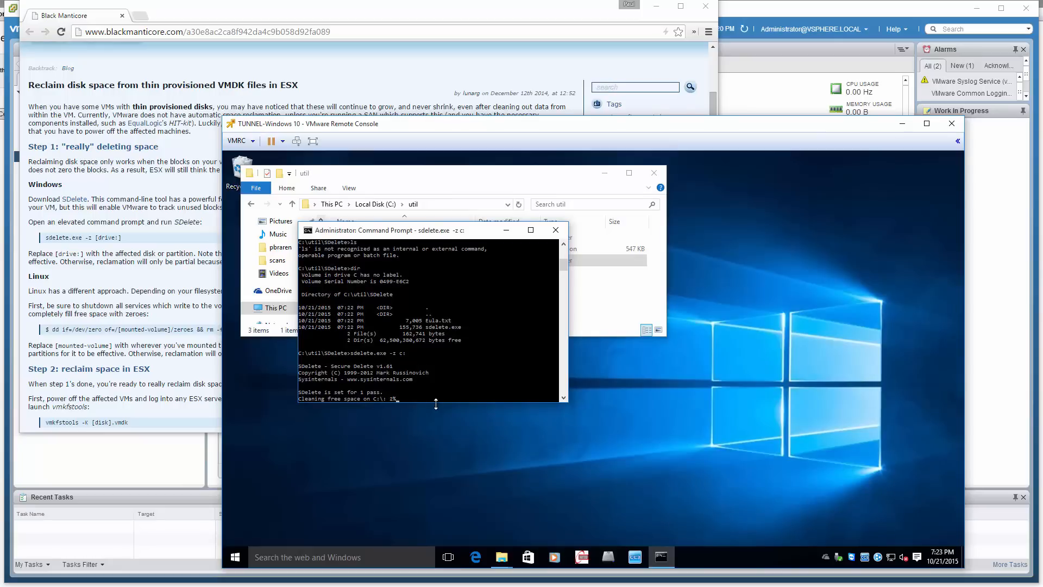
Switch to the Black Manticore article in Chrome and enlarge the page to 150% to review the SDelete instructions
{"action": "left_click", "coordinate": [223, 271]}
{"action": "left_click", "coordinate": [708, 31]}
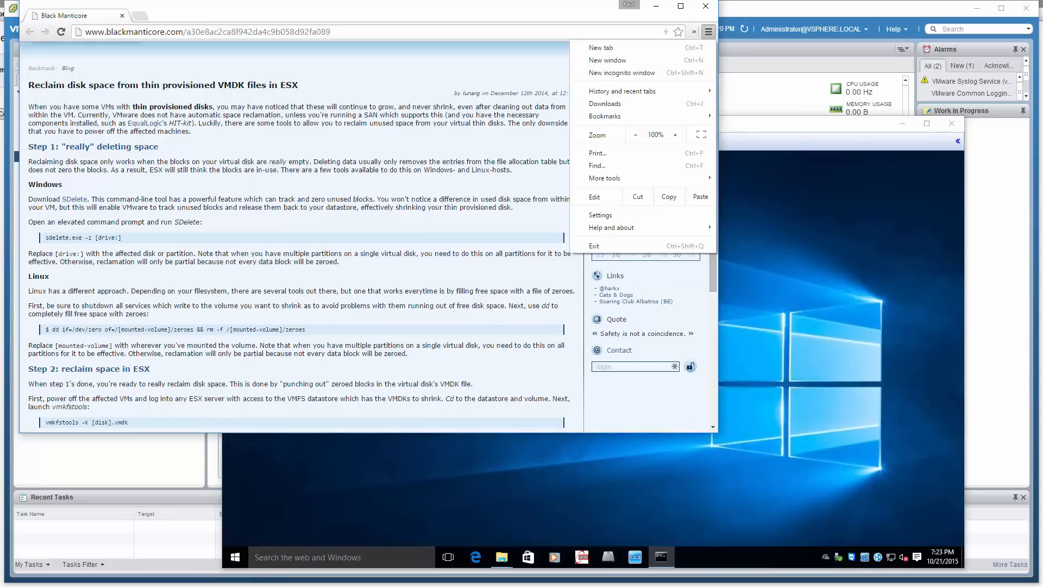
{"action": "left_click", "coordinate": [675, 134]}
{"action": "left_click", "coordinate": [675, 135]}
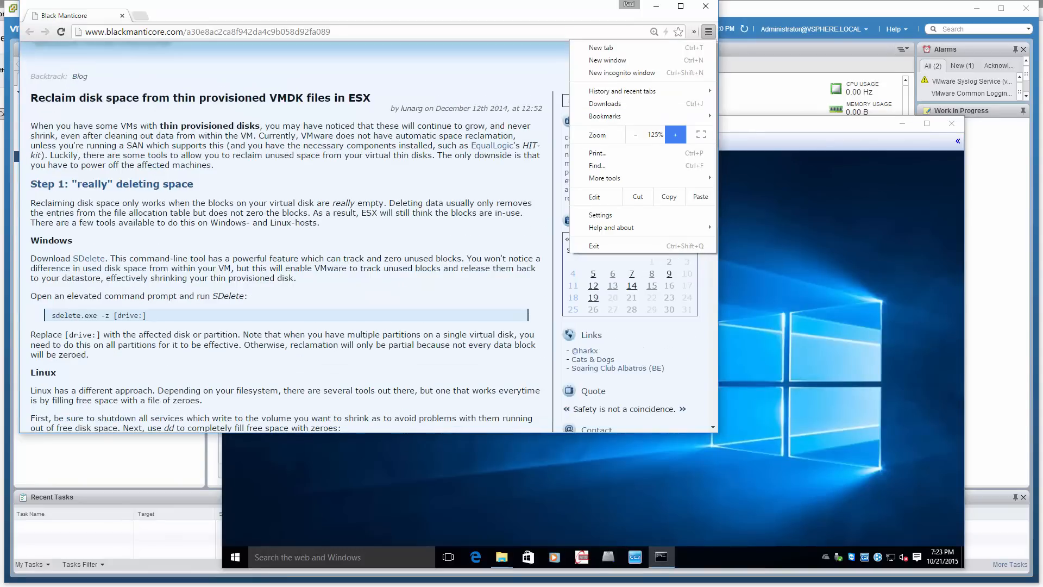
{"action": "left_click", "coordinate": [676, 134]}
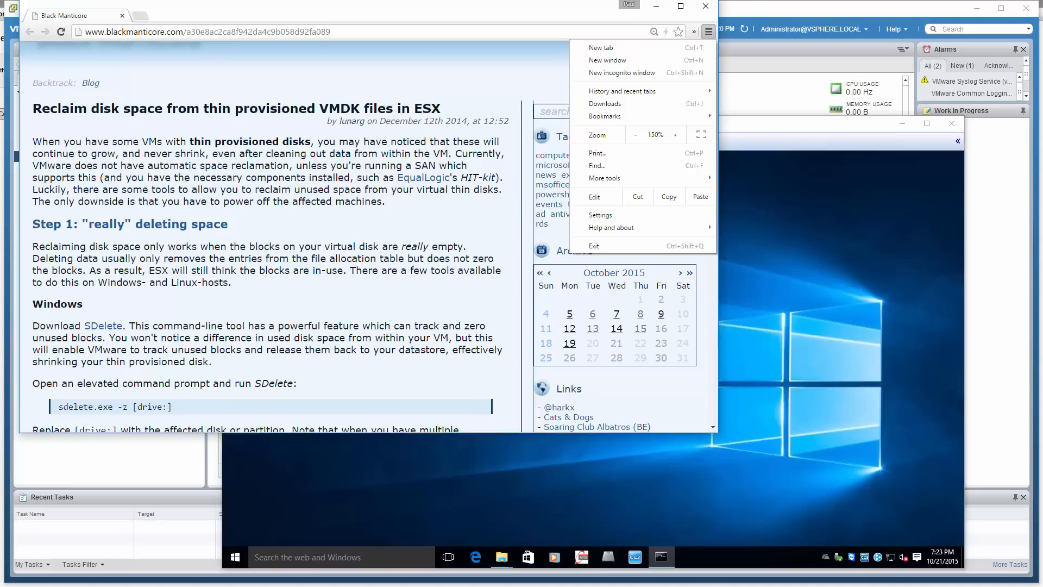
{"action": "key", "text": "Escape"}
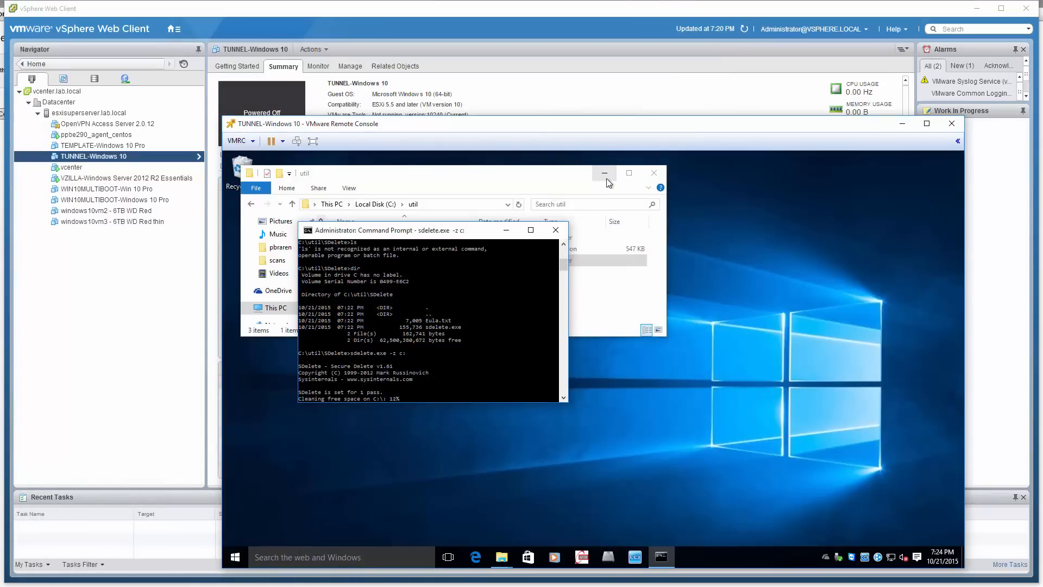
Move the guest's util folder window clear of the Command Prompt, go to This PC, and check the free space on Local Disk (C:)
{"action": "left_click_drag", "start_coordinate": [390, 192], "coordinate": [667, 192]}
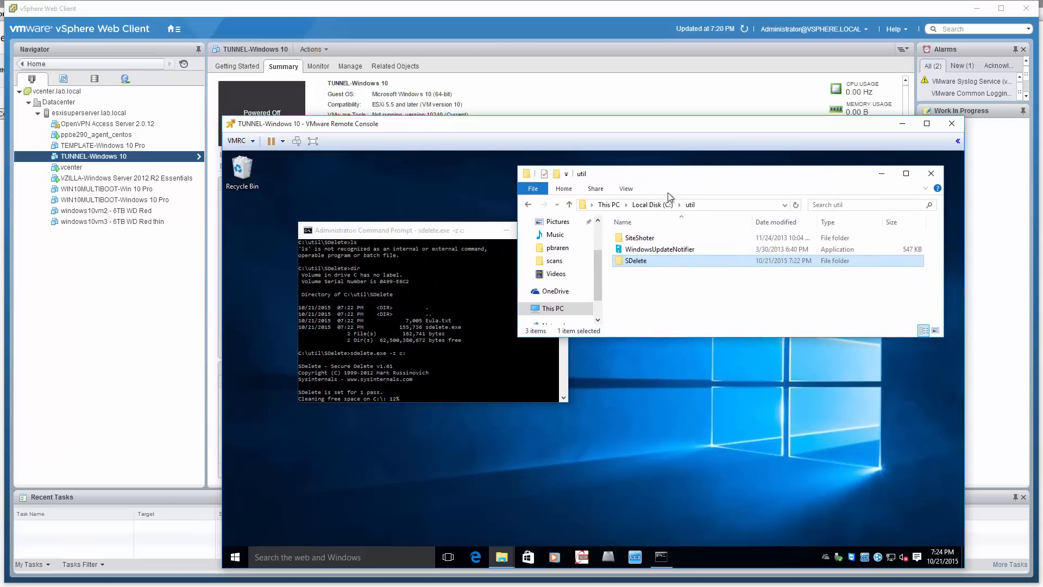
{"action": "left_click", "coordinate": [651, 204]}
{"action": "left_click", "coordinate": [608, 204]}
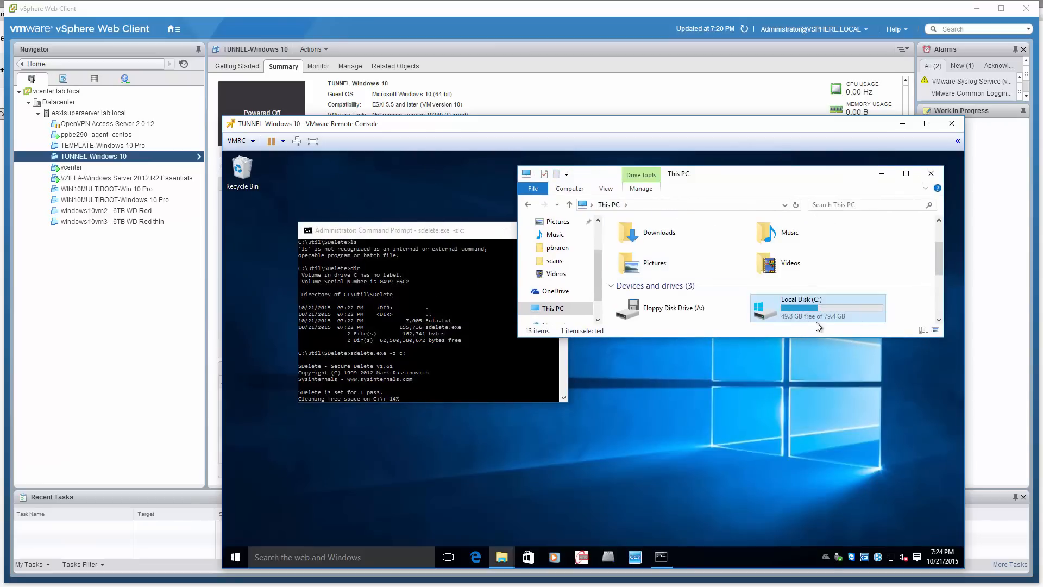
{"action": "mouse_move", "coordinate": [823, 319]}
{"action": "left_click_drag", "start_coordinate": [762, 339], "coordinate": [764, 373]}
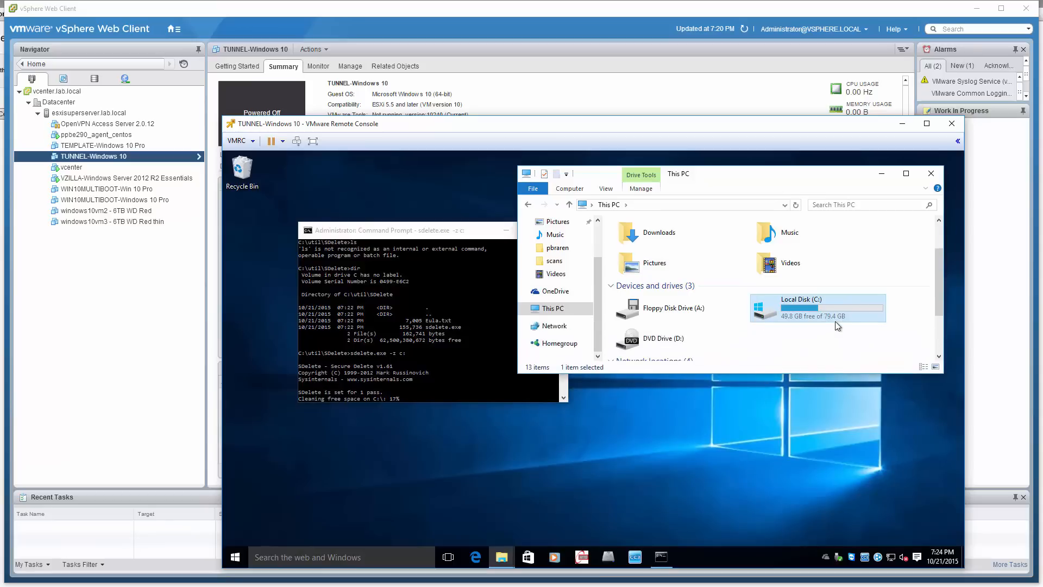
Recheck the free space on the guest's Local Disk (C:) once SDelete has finished cleaning
{"action": "scroll", "coordinate": [834, 320], "scroll_direction": "up", "scroll_amount": 1}
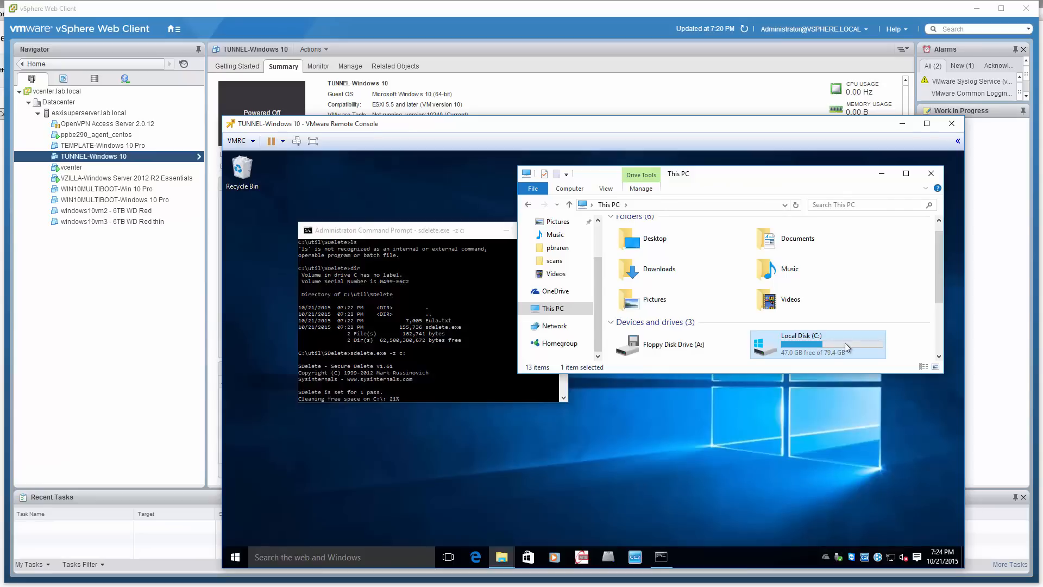
{"action": "mouse_move", "coordinate": [827, 349]}
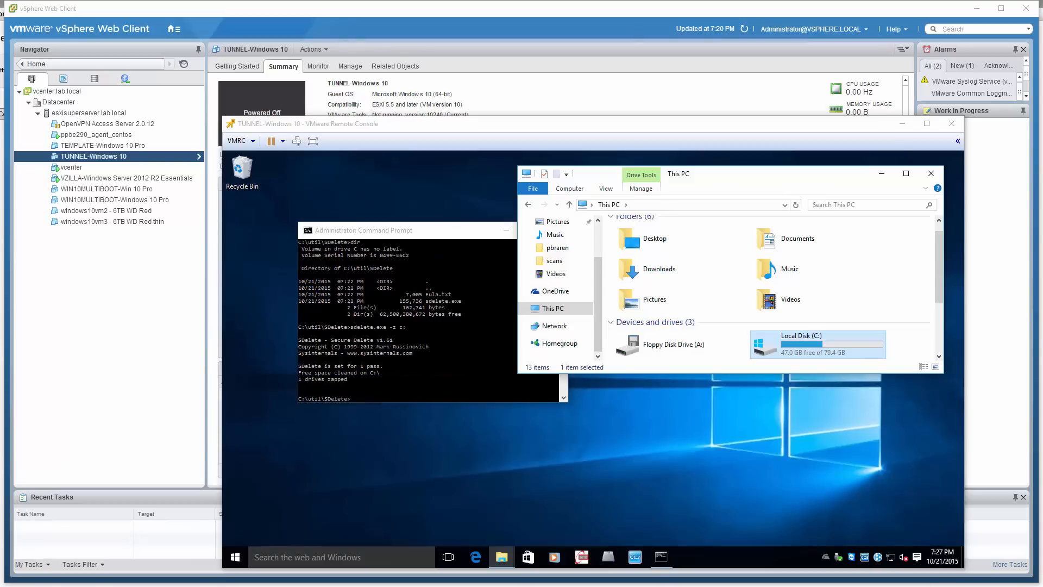
{"action": "left_click", "coordinate": [804, 356]}
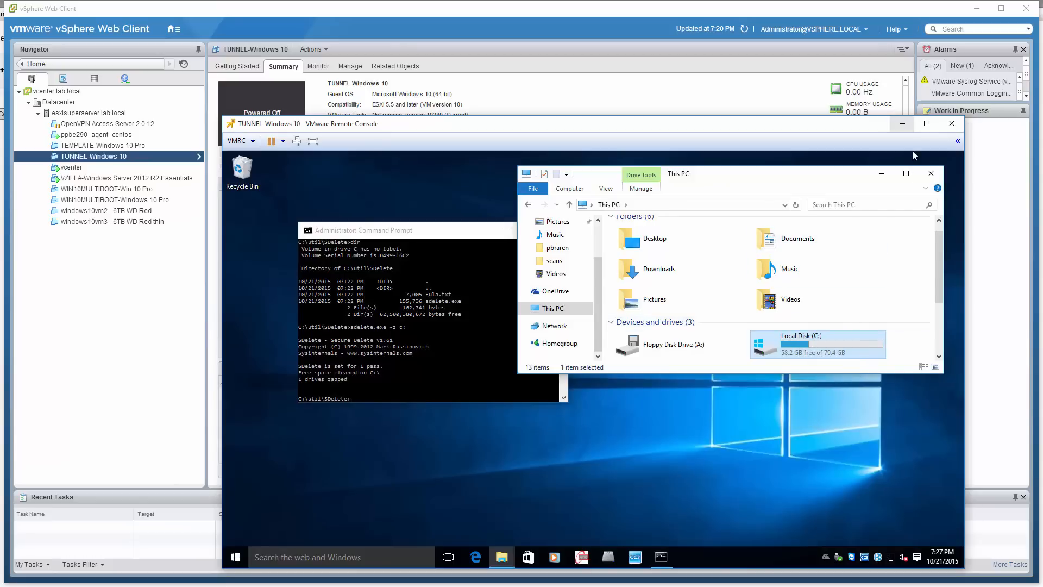
Minimize the remote console, browse the Runcore SATA3 mSATA SSD 256GB datastore's TUNNEL-Windows 7 Ultimate folder, and sort its refreshed files by size, largest first
{"action": "left_click", "coordinate": [901, 123]}
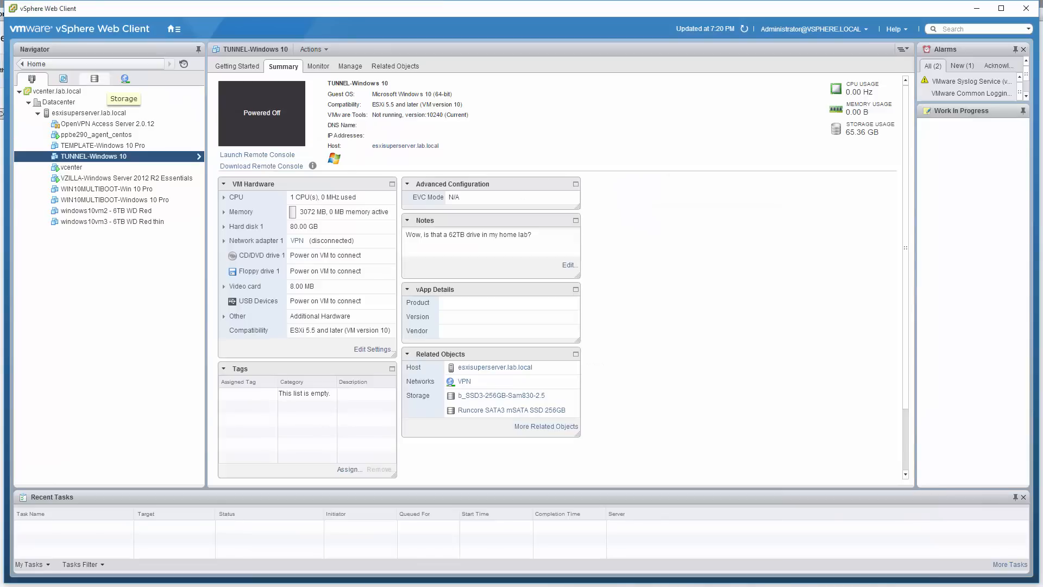
{"action": "left_click", "coordinate": [94, 78]}
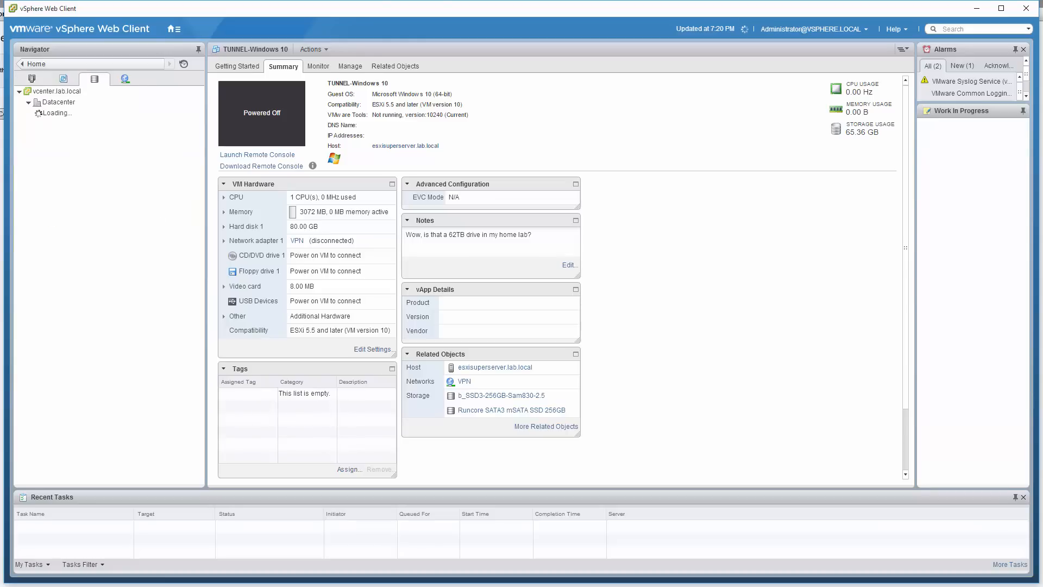
{"action": "left_click", "coordinate": [105, 145]}
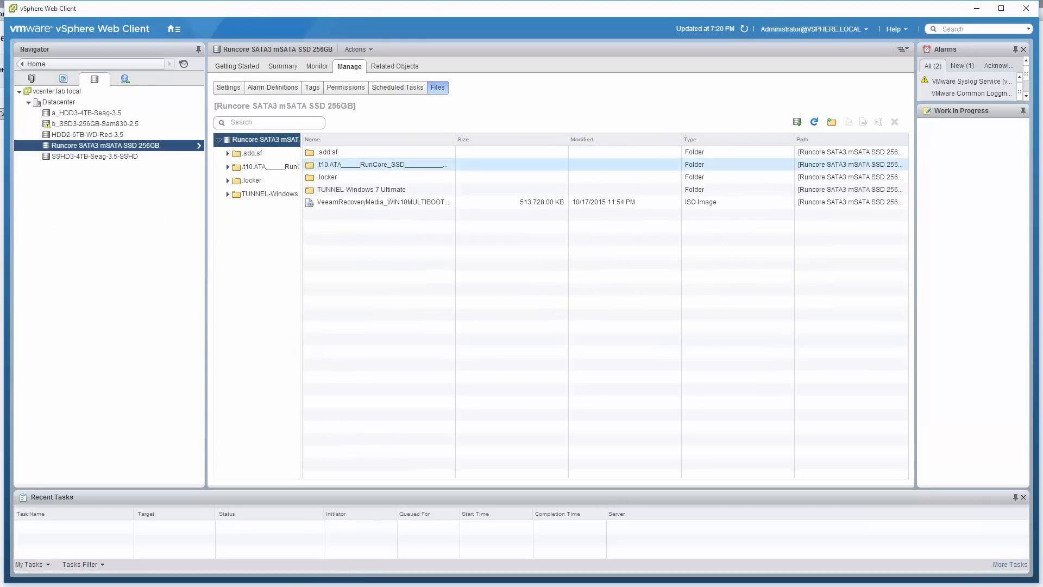
{"action": "double_click", "coordinate": [361, 189]}
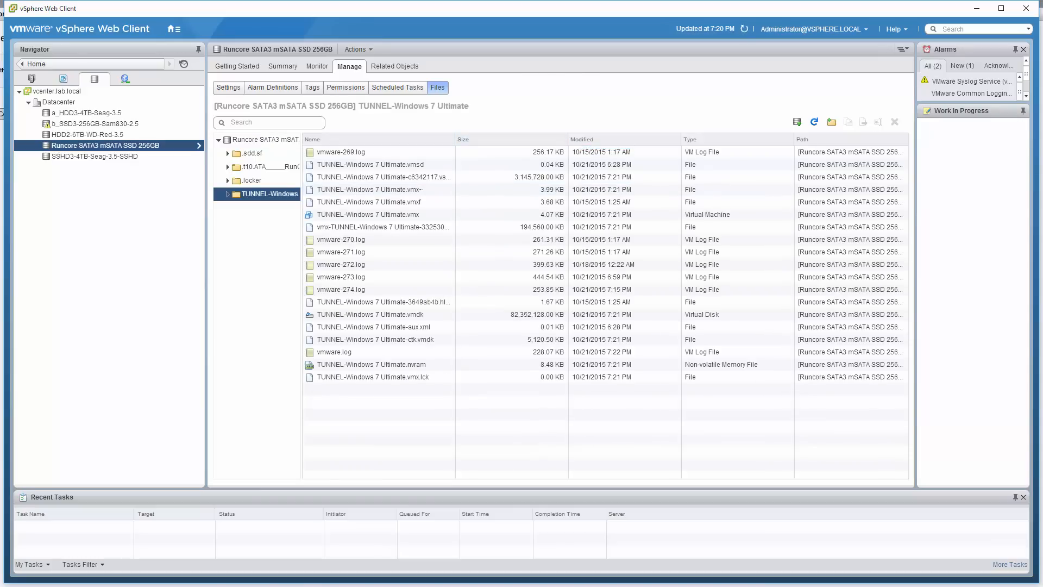
{"action": "left_click", "coordinate": [492, 140]}
{"action": "left_click", "coordinate": [491, 140]}
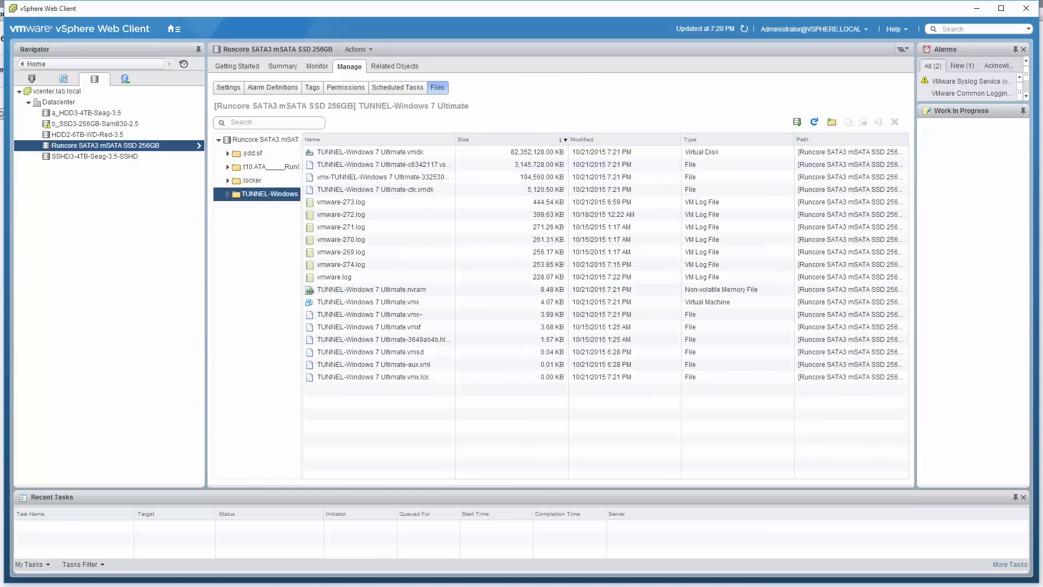
{"action": "left_click", "coordinate": [814, 122]}
Switch to the PuTTY session and try to punch holes in TUNNEL-Windows 7 Ultimate.vmdk with vmkfstools -K while the VM is running
{"action": "key", "text": "alt+Tab"}
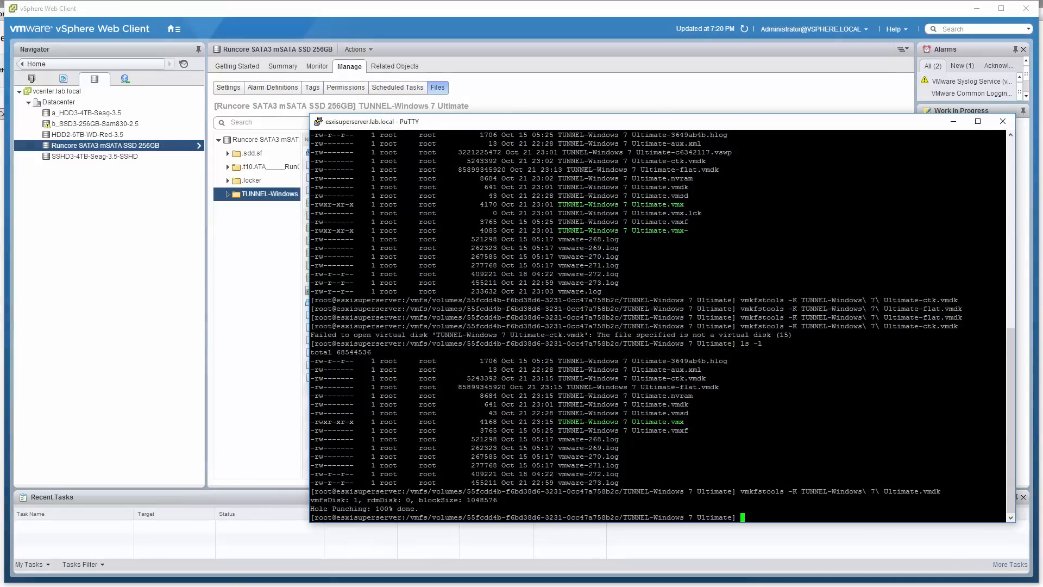
{"action": "key", "text": "Up"}
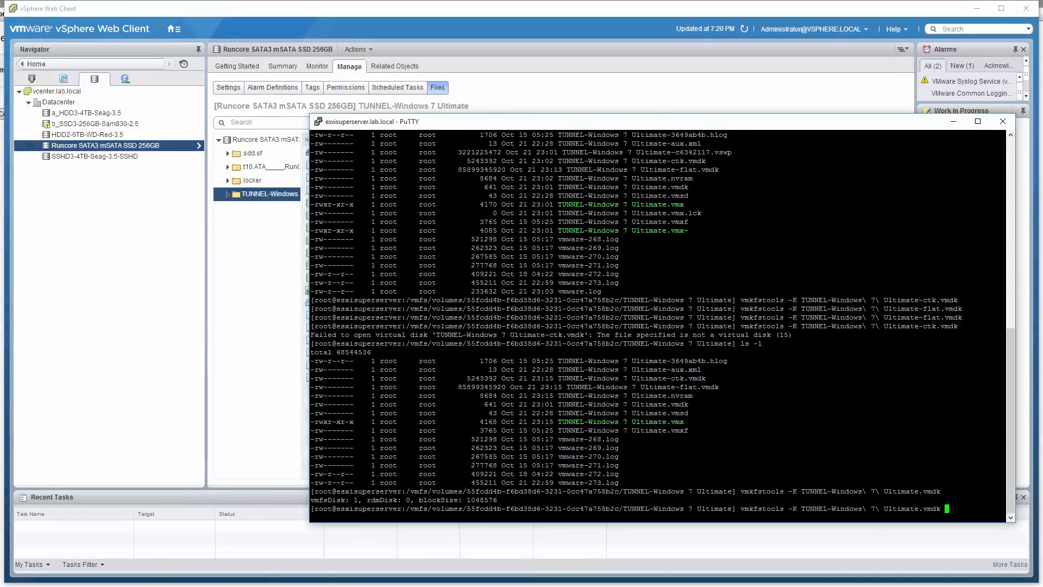
{"action": "key", "text": "Return"}
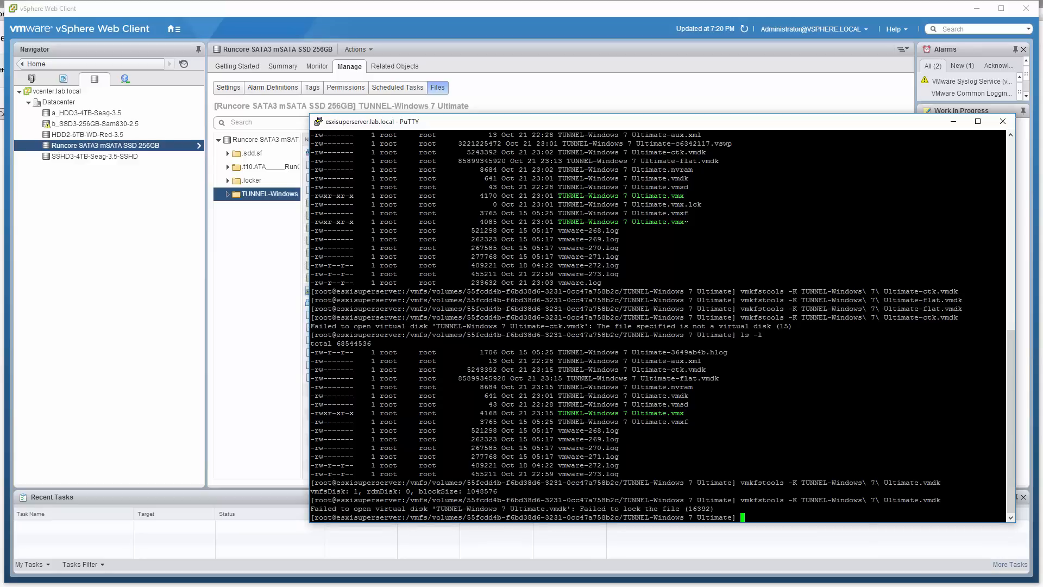
Return to the TUNNEL-Windows 10 remote console and shut down the guest Windows
{"action": "key", "text": "alt+Tab"}
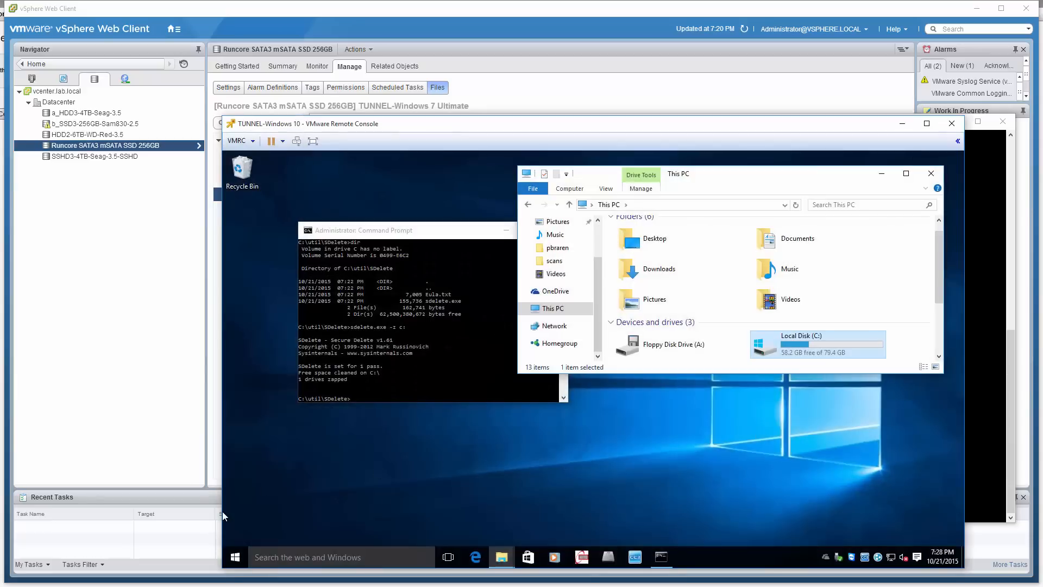
{"action": "left_click", "coordinate": [233, 553]}
{"action": "left_click", "coordinate": [259, 516]}
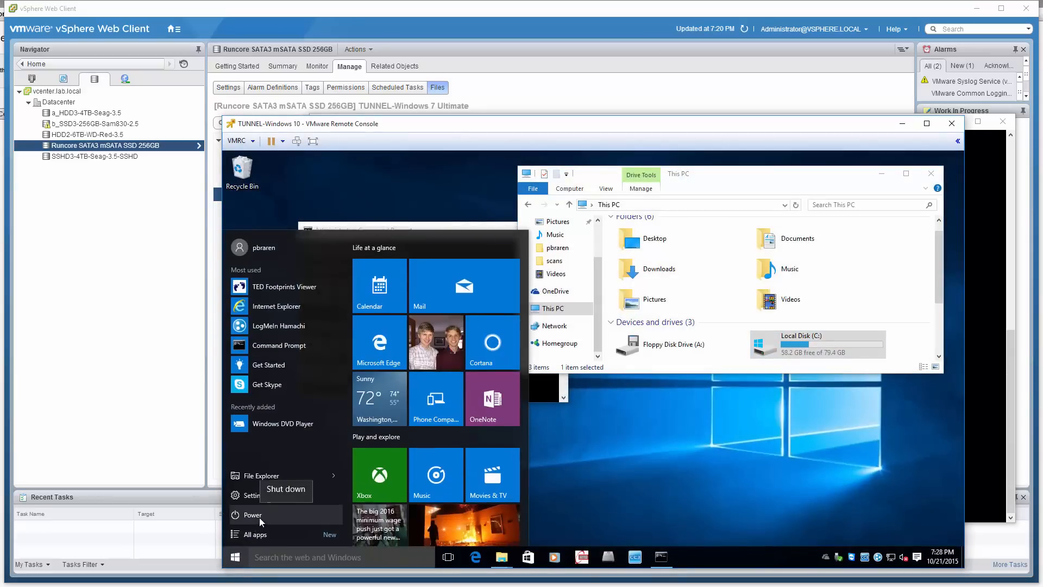
{"action": "left_click", "coordinate": [295, 478]}
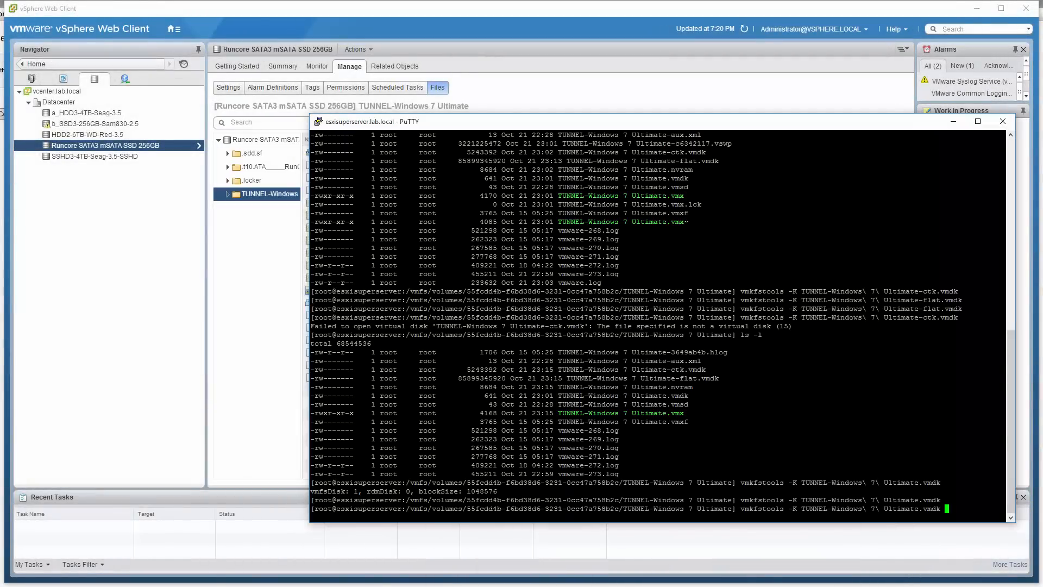
Rerun vmkfstools -K on TUNNEL-Windows 7 Ultimate.vmdk in PuTTY to punch out the zeroed blocks, and list the folder with ls -l
{"action": "key", "text": "Return"}
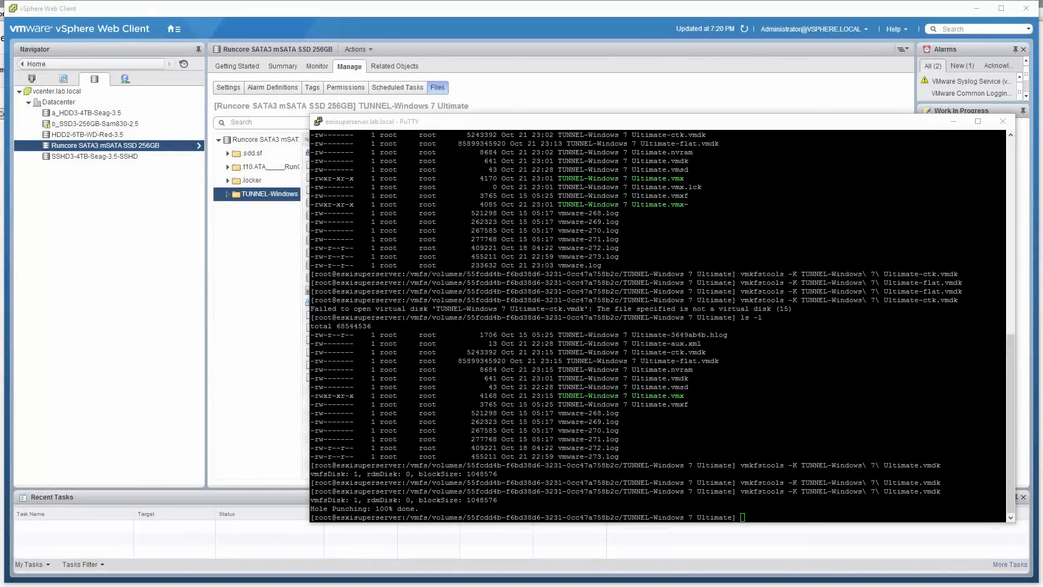
{"action": "key", "text": "alt+Tab"}
{"action": "type", "text": "ls -l"}
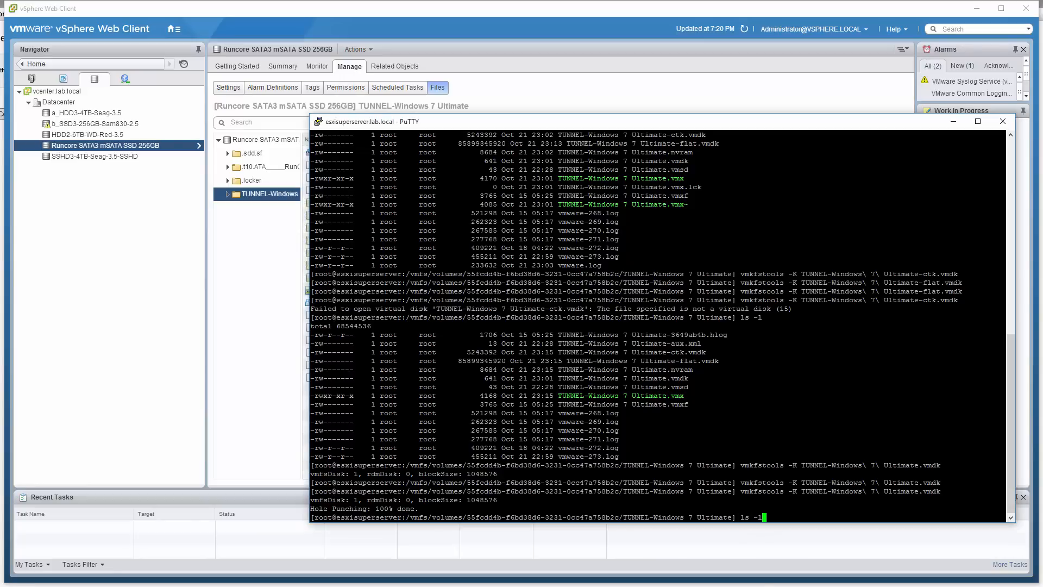
{"action": "key", "text": "Return"}
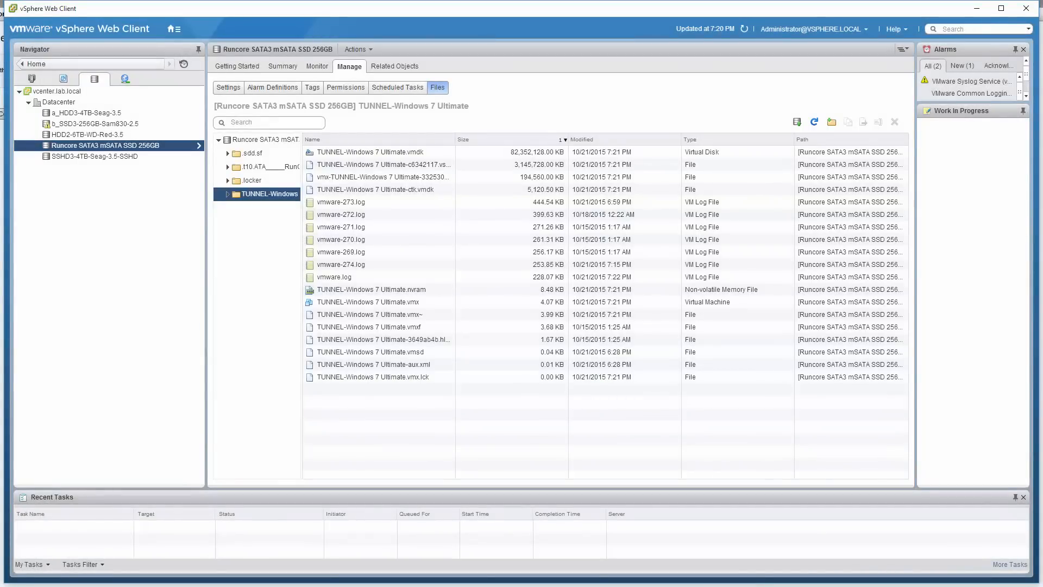
Refresh the datastore folder's file listing in vSphere to check the virtual disk size, and list the folder again with ls -l in PuTTY
{"action": "left_click", "coordinate": [814, 122]}
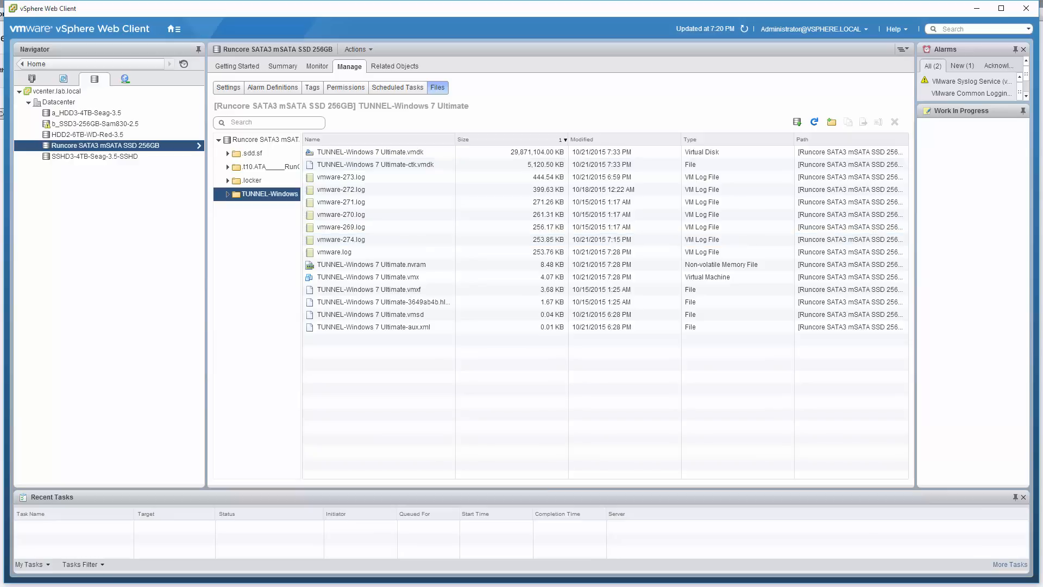
{"action": "key", "text": "alt+Tab"}
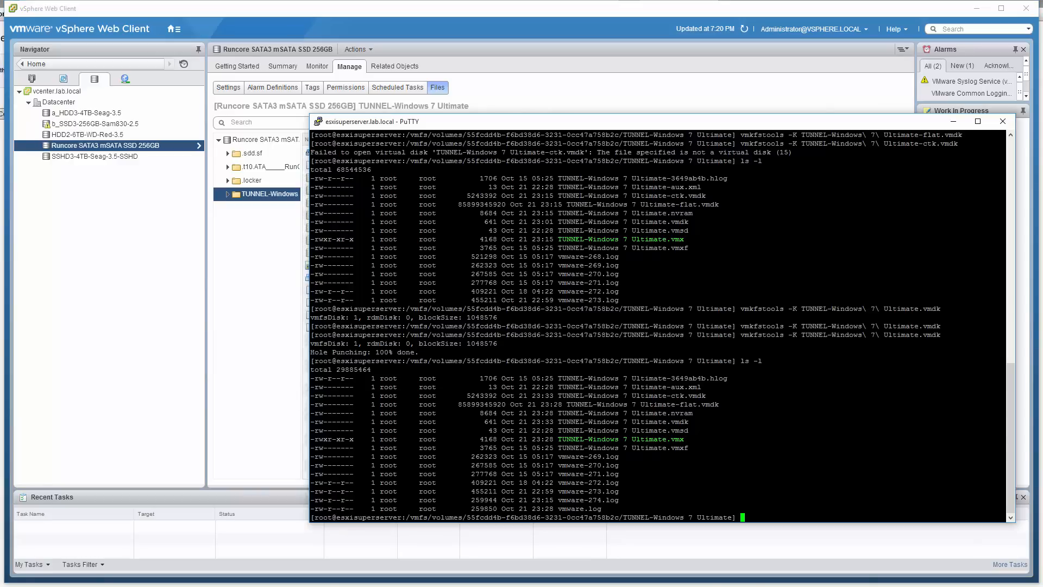
{"action": "type", "text": "ls -l"}
{"action": "key", "text": "Return"}
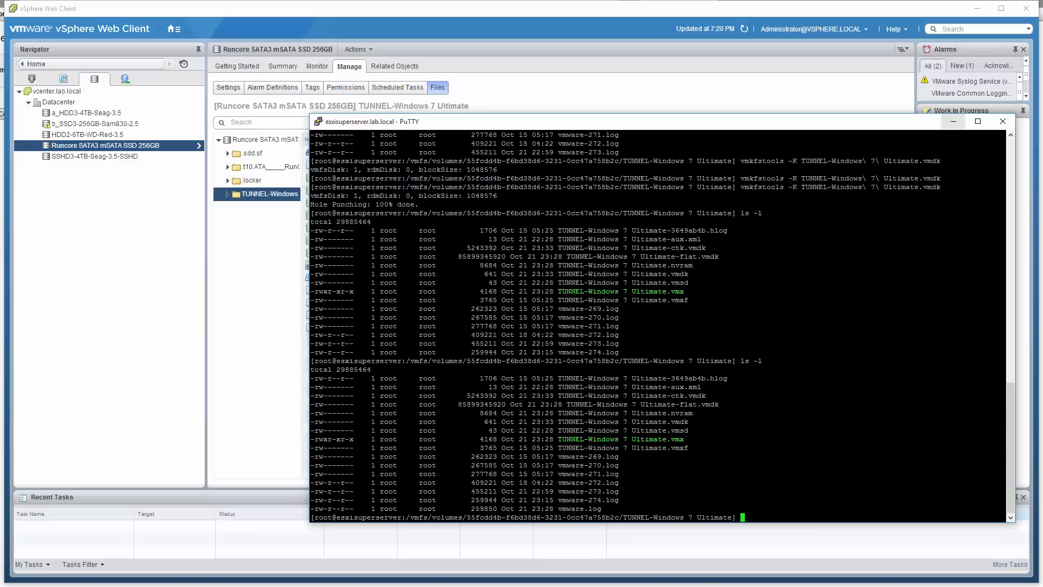
Refresh the storage information in the Runcore SATA3 mSATA SSD 256GB datastore's summary and widen the Completion Time column of the recent tasks
{"action": "key", "text": "alt+Tab"}
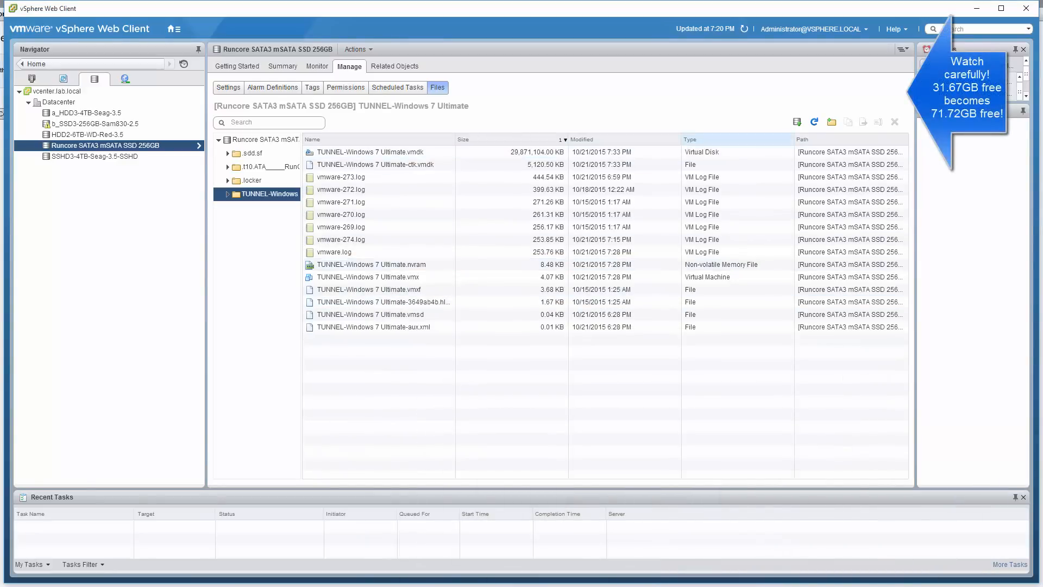
{"action": "left_click", "coordinate": [282, 66]}
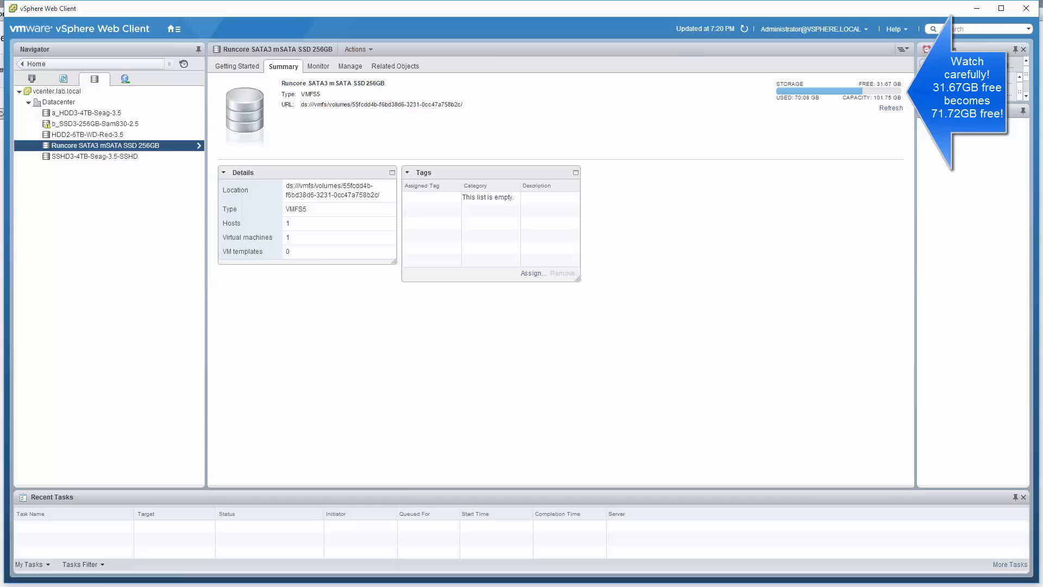
{"action": "left_click", "coordinate": [891, 108]}
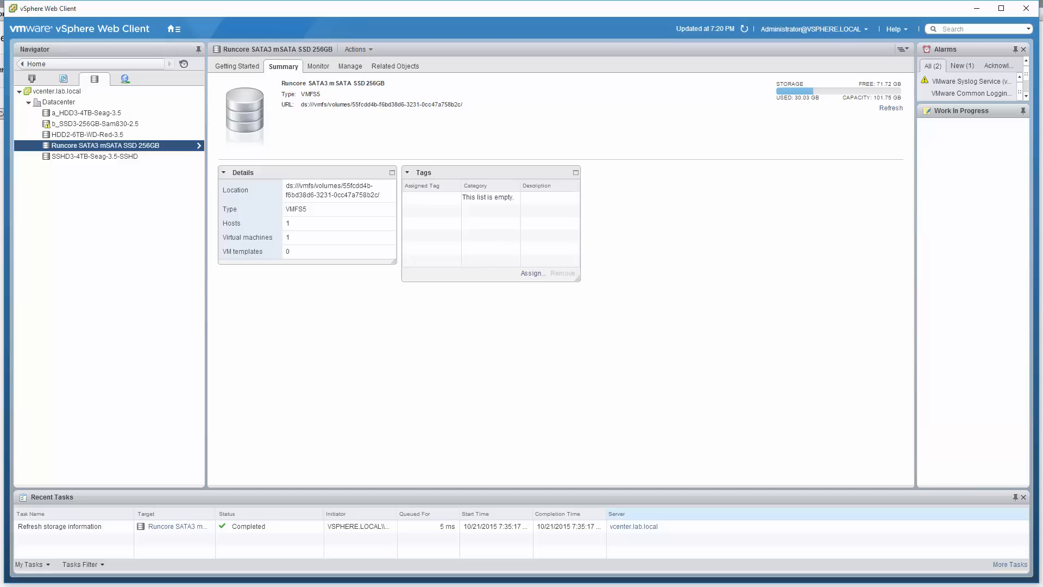
{"action": "left_click_drag", "start_coordinate": [606, 512], "coordinate": [641, 512]}
Go back to the TUNNEL-Windows 10 VM in the inventory and power it on from its remote console
{"action": "left_click", "coordinate": [32, 79]}
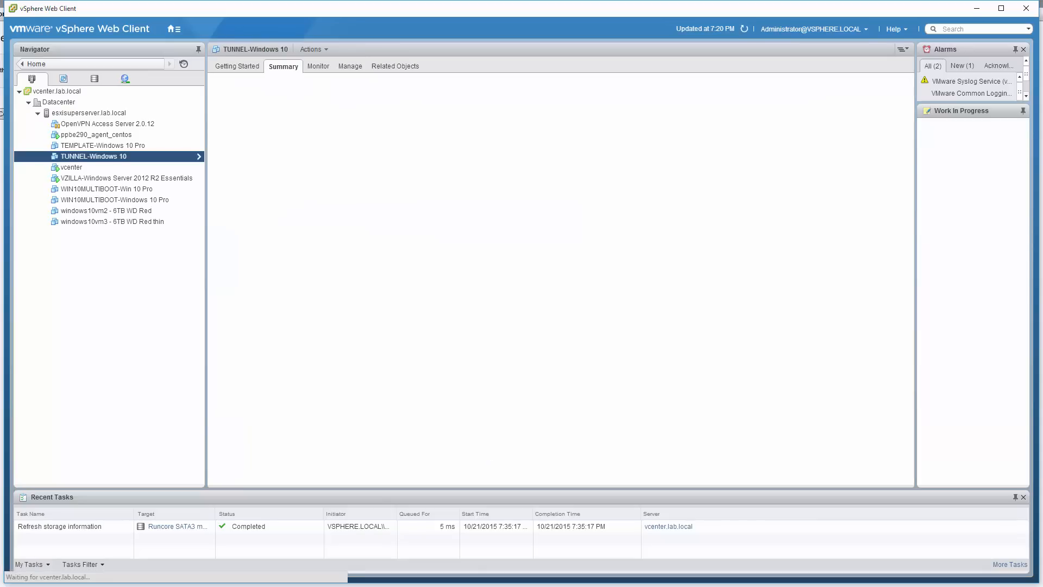
{"action": "key", "text": "alt+Tab"}
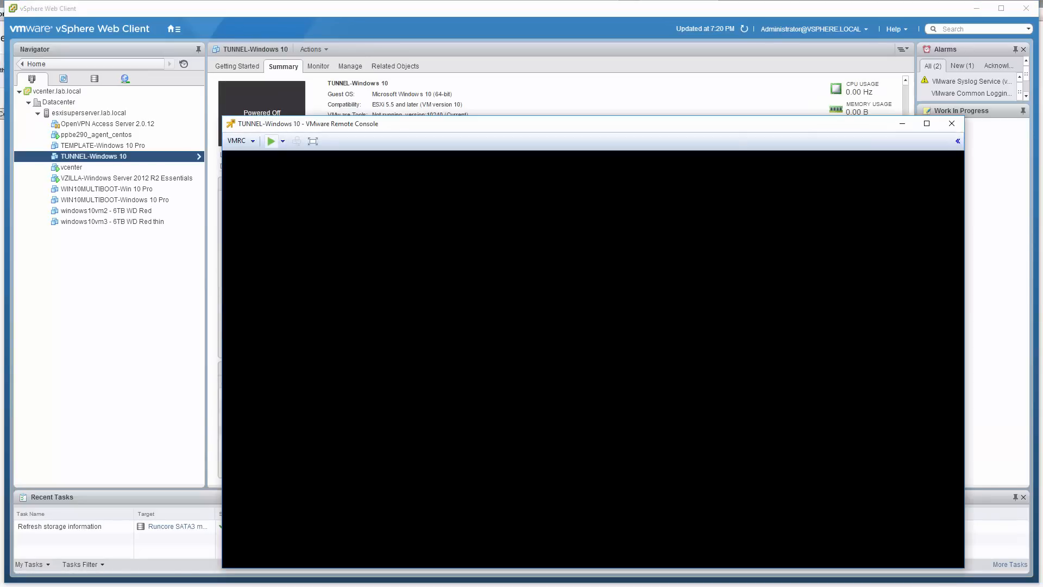
{"action": "left_click", "coordinate": [271, 141]}
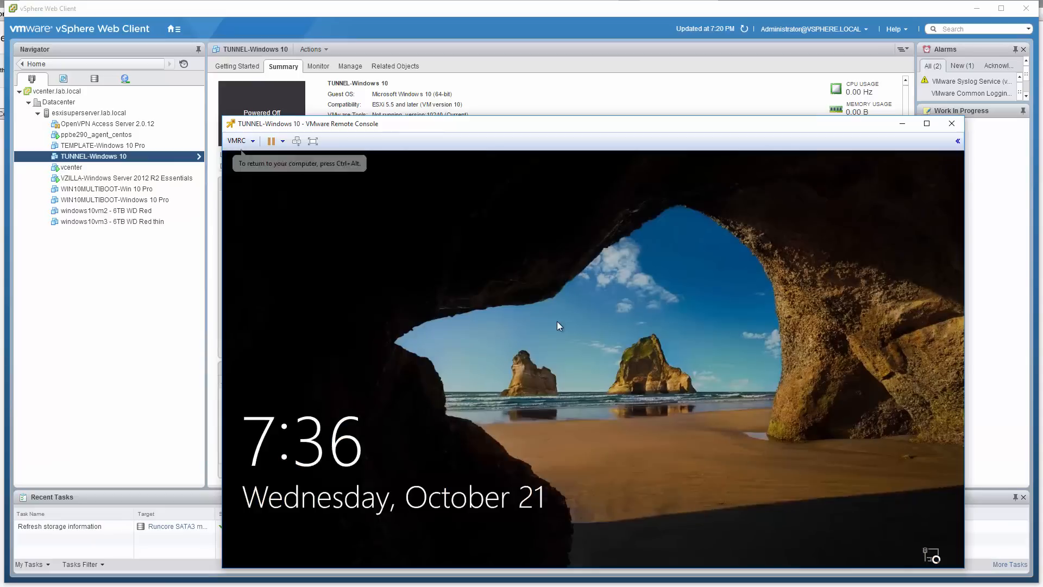
Dismiss the guest's lock screen and sign in to Windows with the account password
{"action": "left_click", "coordinate": [557, 321]}
{"action": "left_click", "coordinate": [556, 321]}
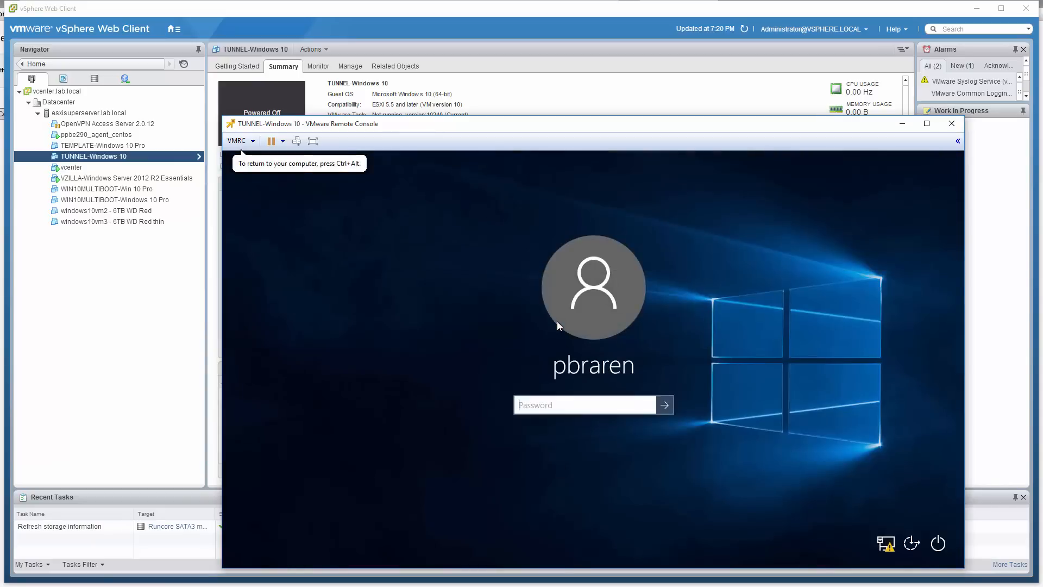
{"action": "type", "text": "********"}
{"action": "key", "text": "Return"}
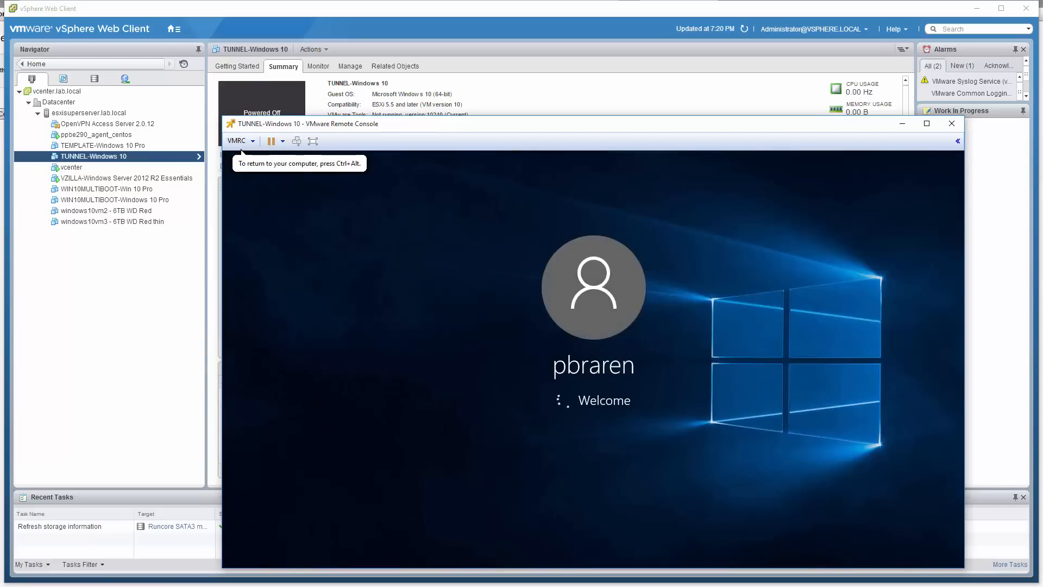